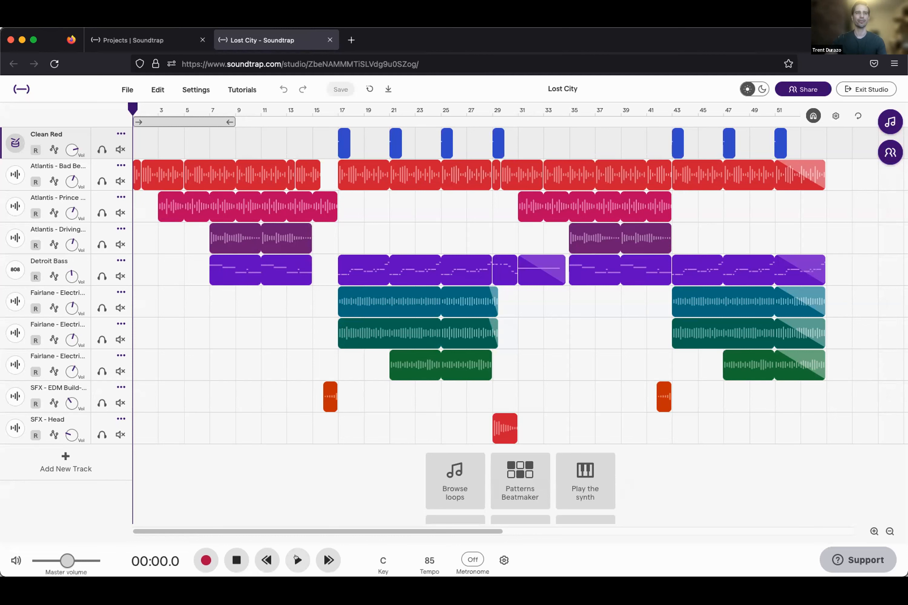
- Play the song from the start, raise the master volume to about two thirds during playback, and stop near bar 24
click(296, 560)
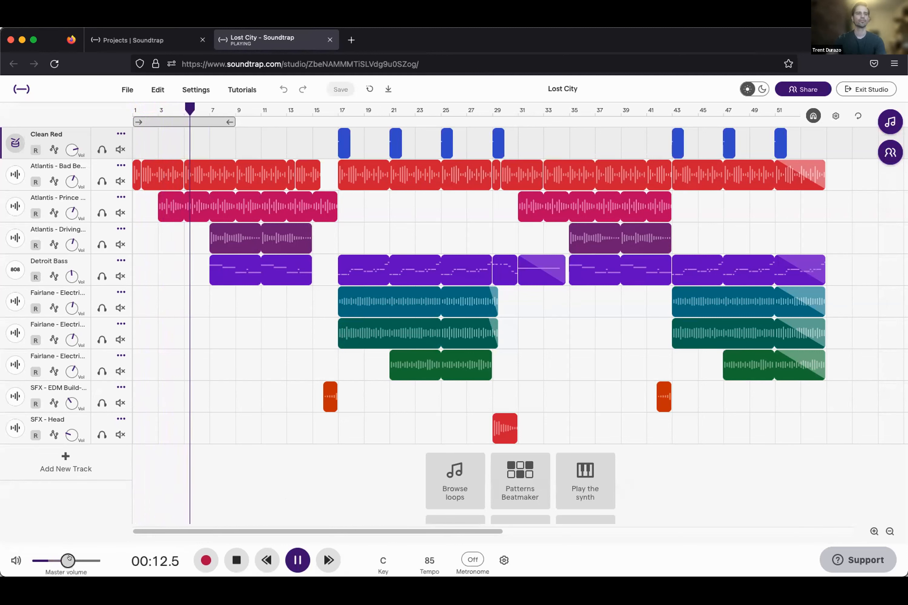
drag(68, 561, 77, 558)
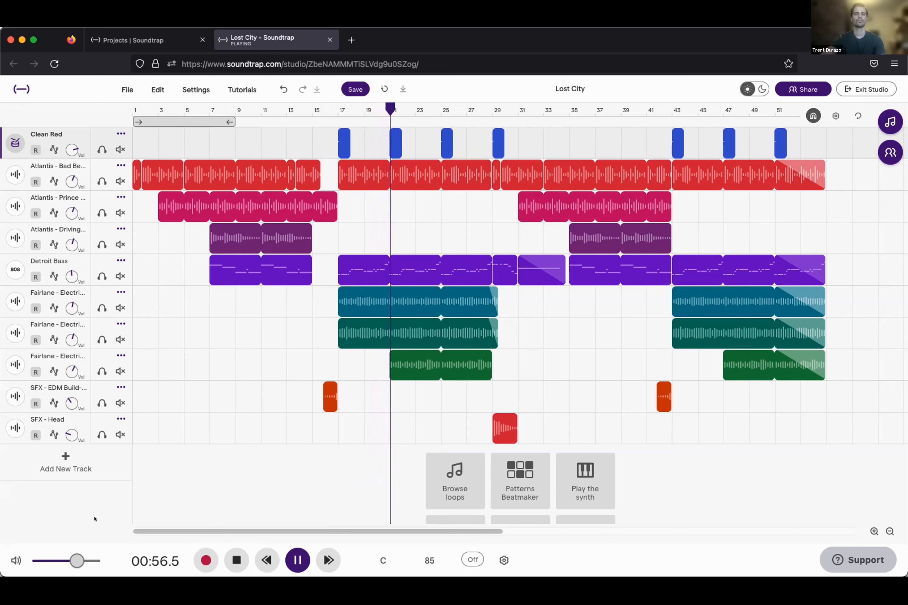
click(235, 560)
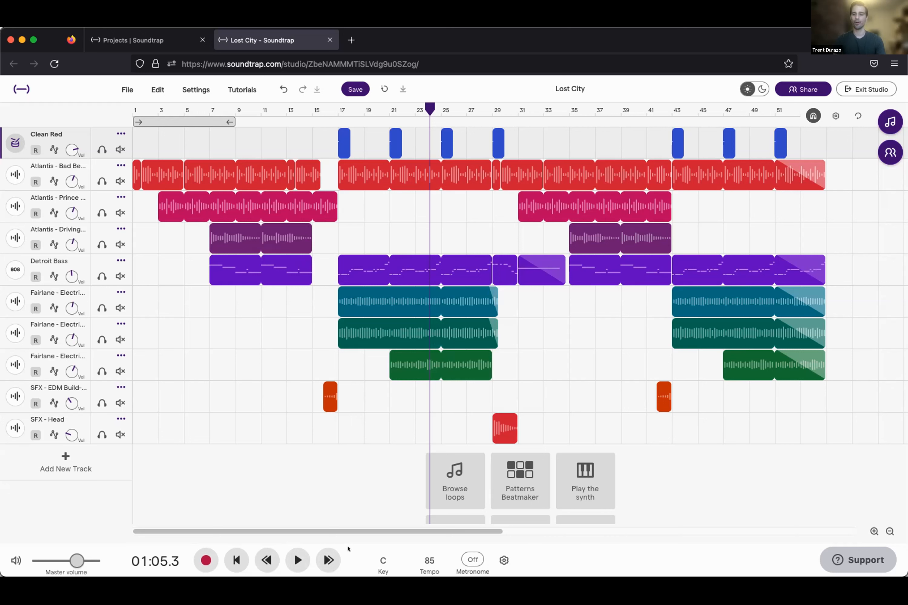
- Resume and pause playback twice around bar 25, and lower the master volume to about 40 percent
click(296, 559)
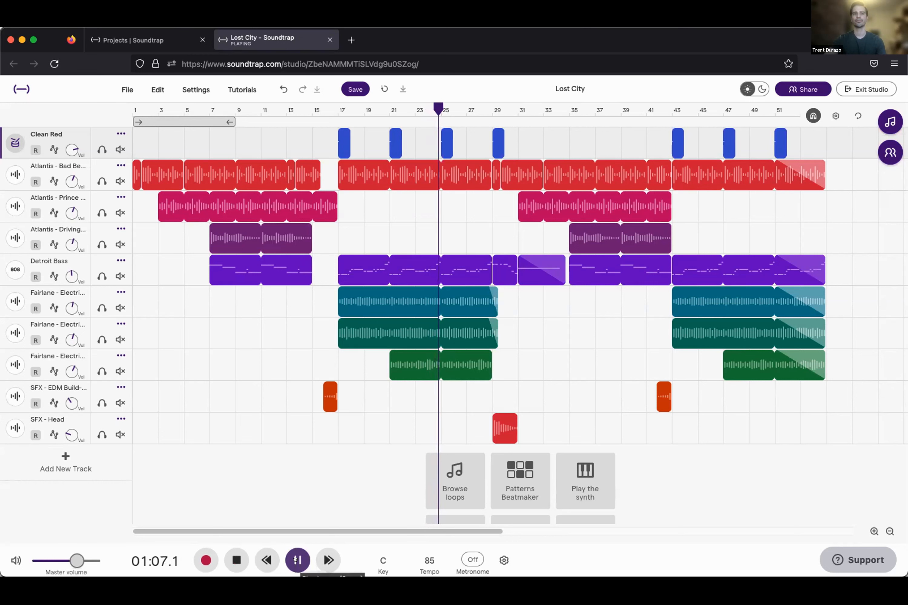
click(296, 559)
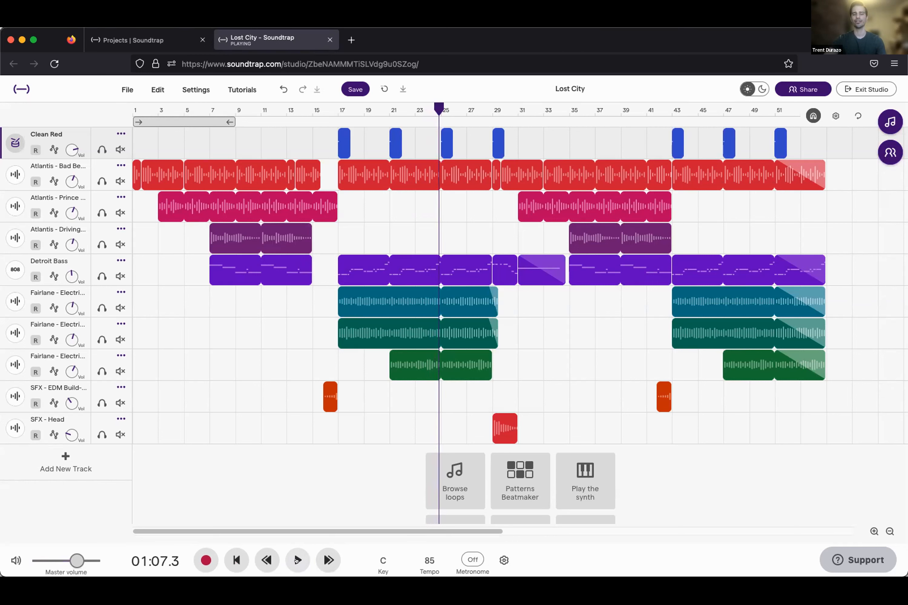
click(296, 559)
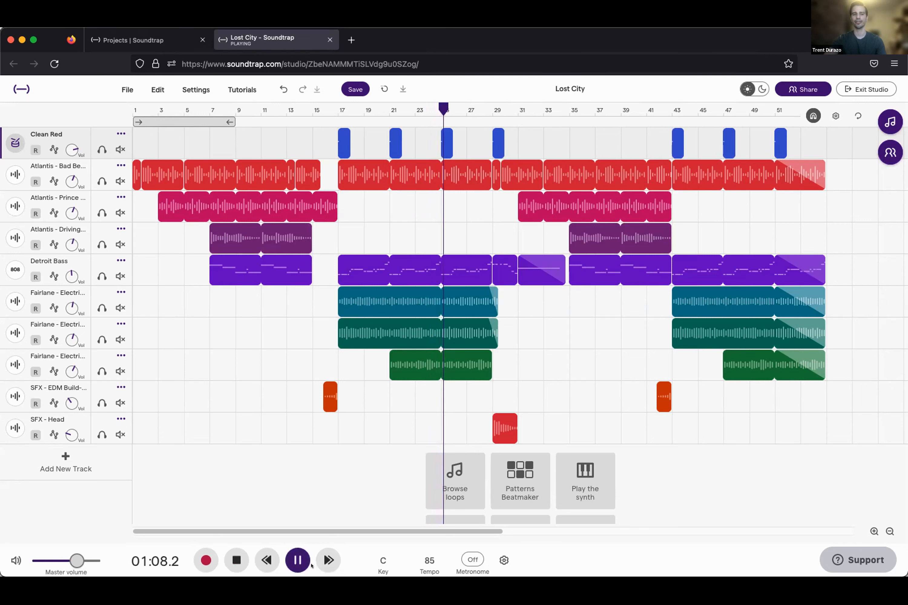
click(295, 559)
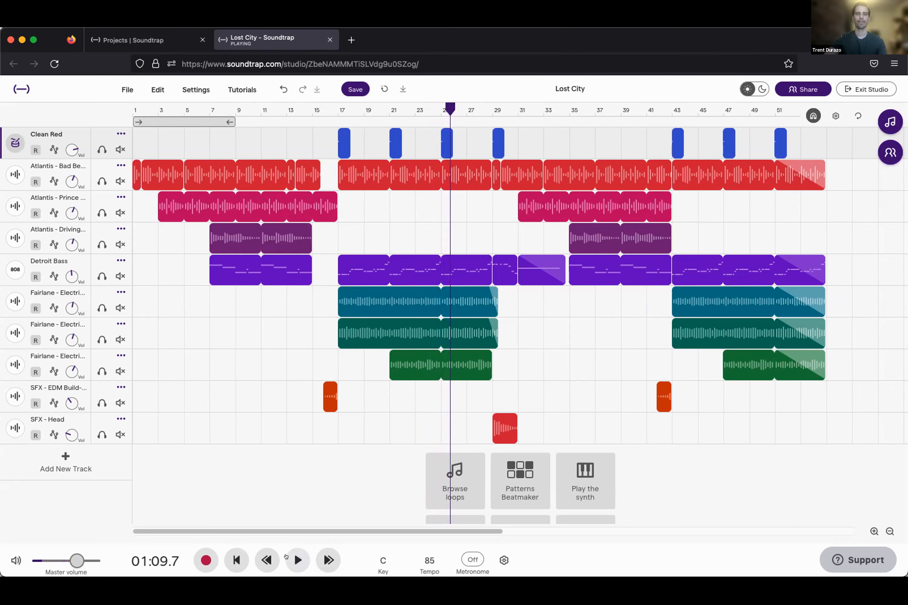
drag(72, 559, 53, 559)
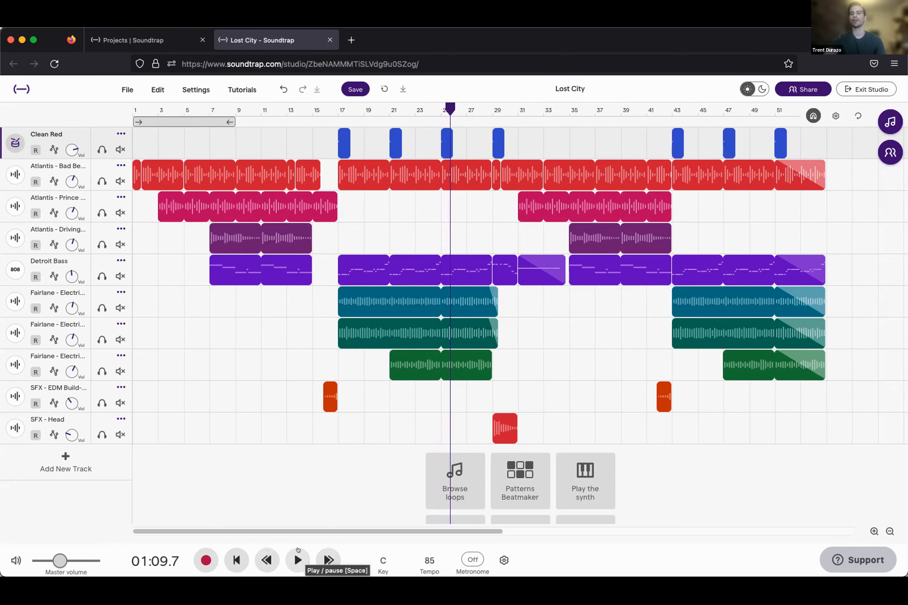
- Fast-forward two bars, rewind one, and move the playhead back to just before bar 26
click(321, 555)
click(321, 555)
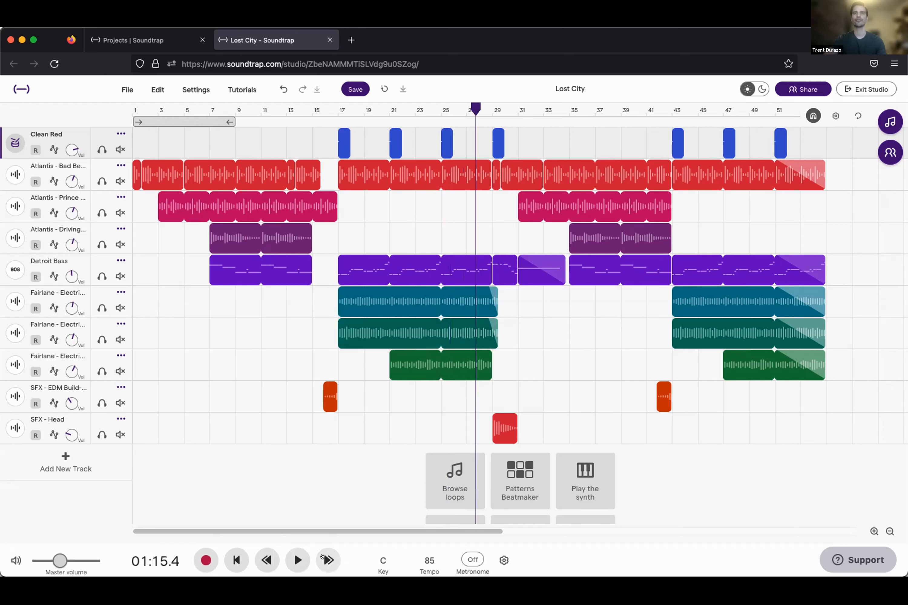
click(258, 559)
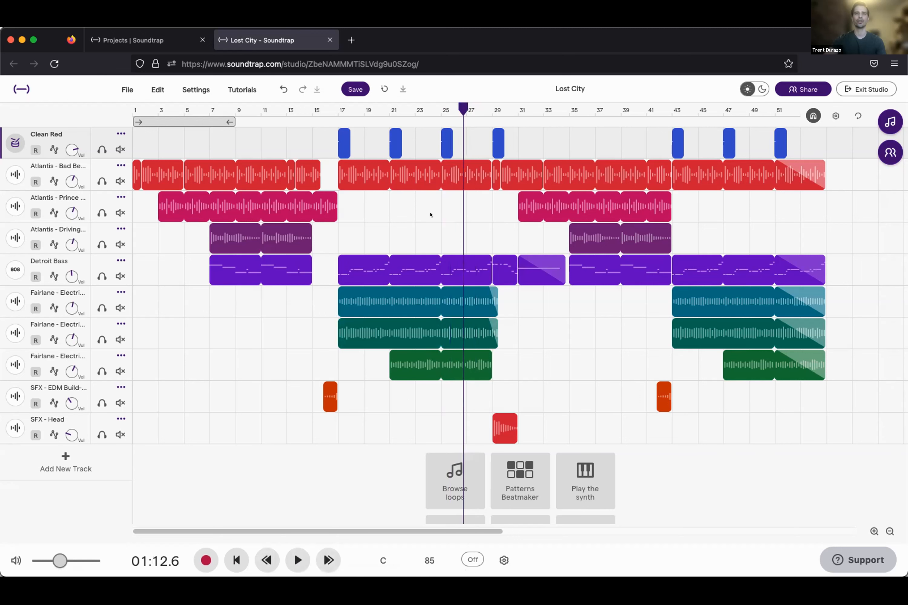
scroll(430, 214, up, 5)
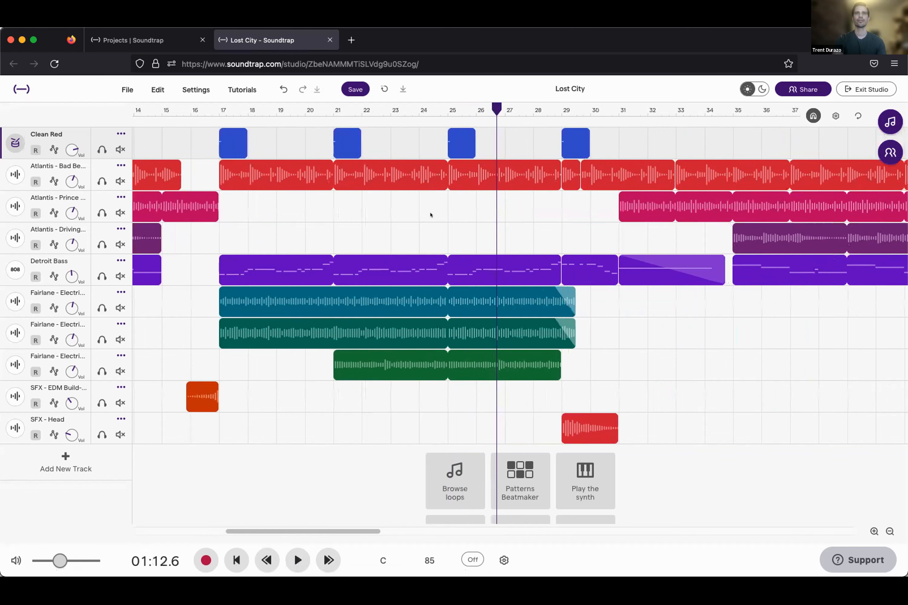
drag(500, 110, 481, 112)
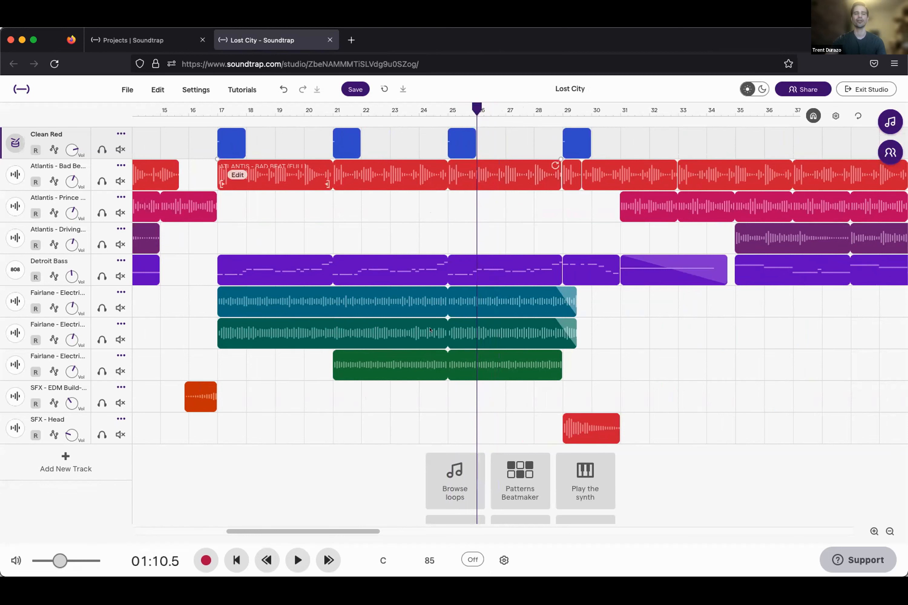
- Fast-forward the playhead seven bars and rewind it ten bars to just before bar 23
click(322, 559)
click(323, 558)
click(322, 559)
click(322, 559)
click(323, 558)
click(323, 558)
click(322, 558)
click(267, 559)
click(267, 559)
click(267, 559)
click(268, 559)
click(267, 560)
click(267, 559)
click(267, 559)
click(267, 560)
click(267, 560)
click(267, 560)
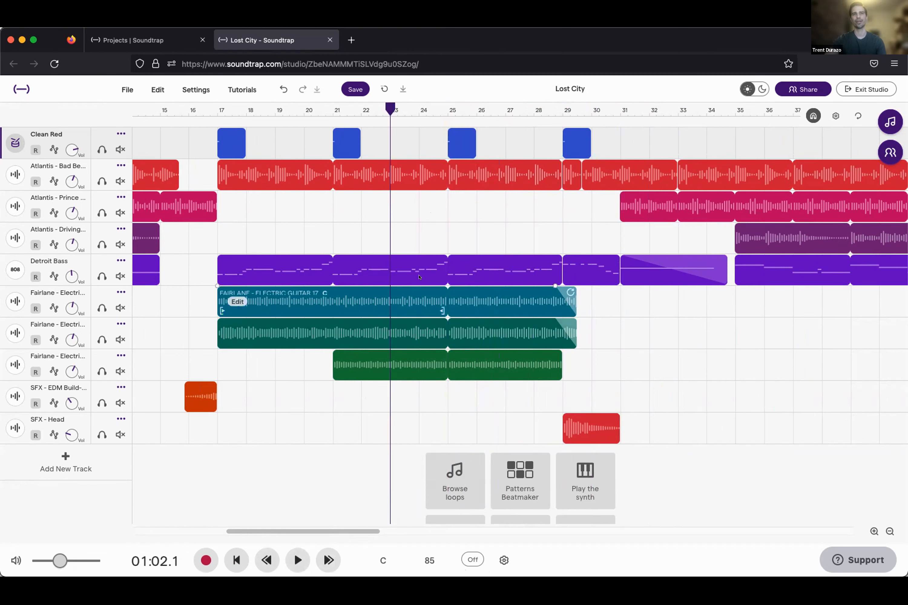
- Move the playhead back to about bar 22, rewind and fast-forward it in one-bar jumps, and return it to the song's start
drag(391, 106, 367, 121)
click(261, 552)
click(262, 552)
click(261, 552)
click(261, 552)
click(330, 554)
click(330, 553)
click(330, 554)
click(330, 554)
click(268, 557)
click(268, 558)
click(268, 557)
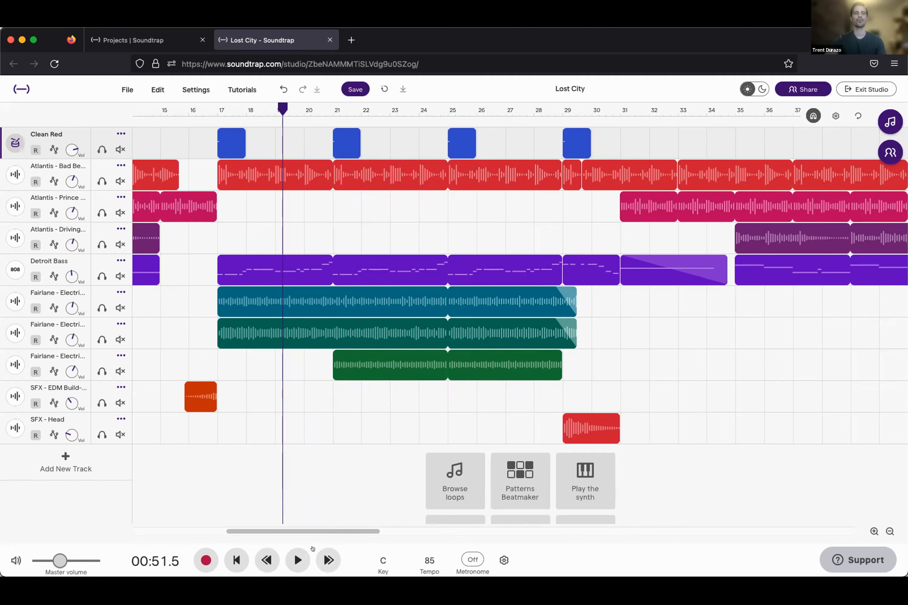
click(267, 559)
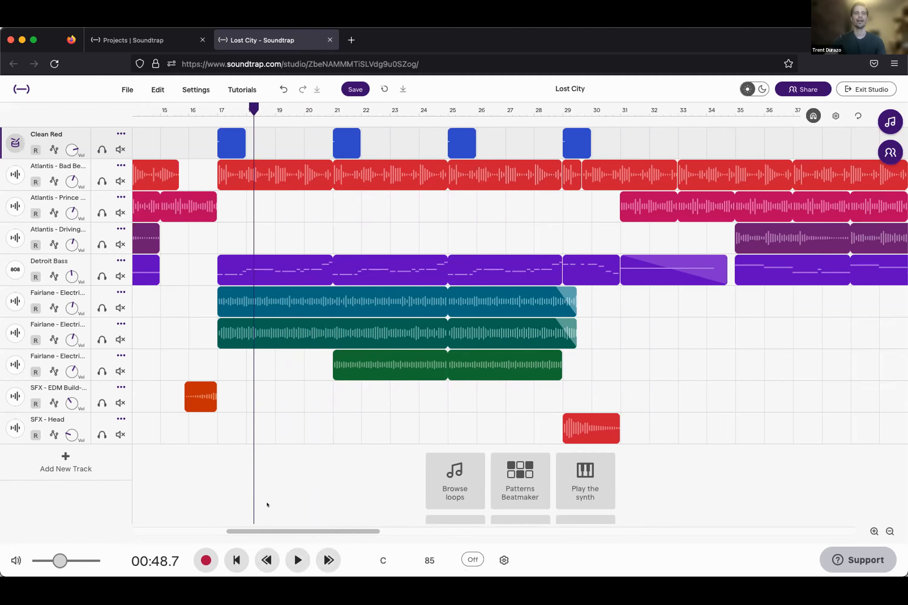
click(233, 558)
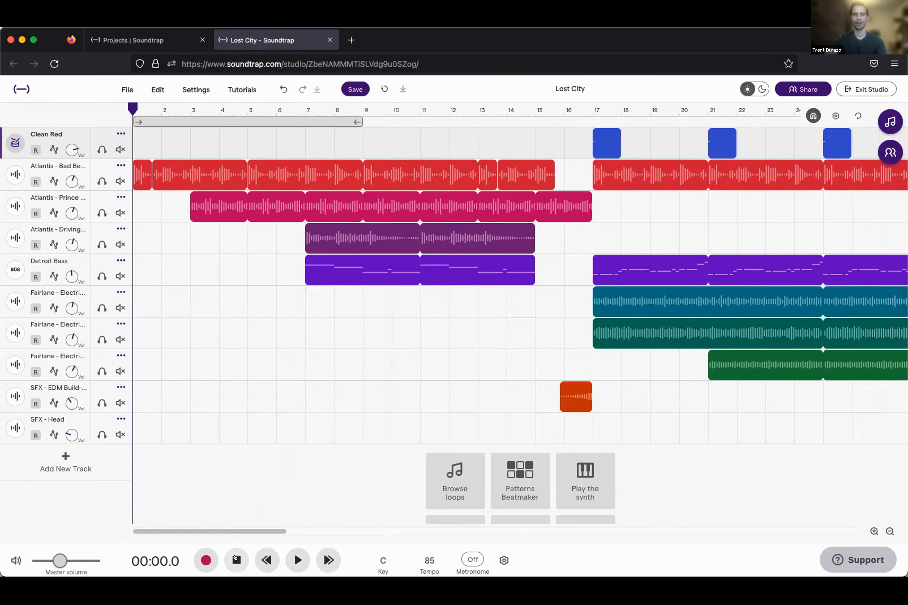
- Move the playhead past the song's end, bring it back between bars 32 and 33, and return it to the start
drag(133, 109, 854, 105)
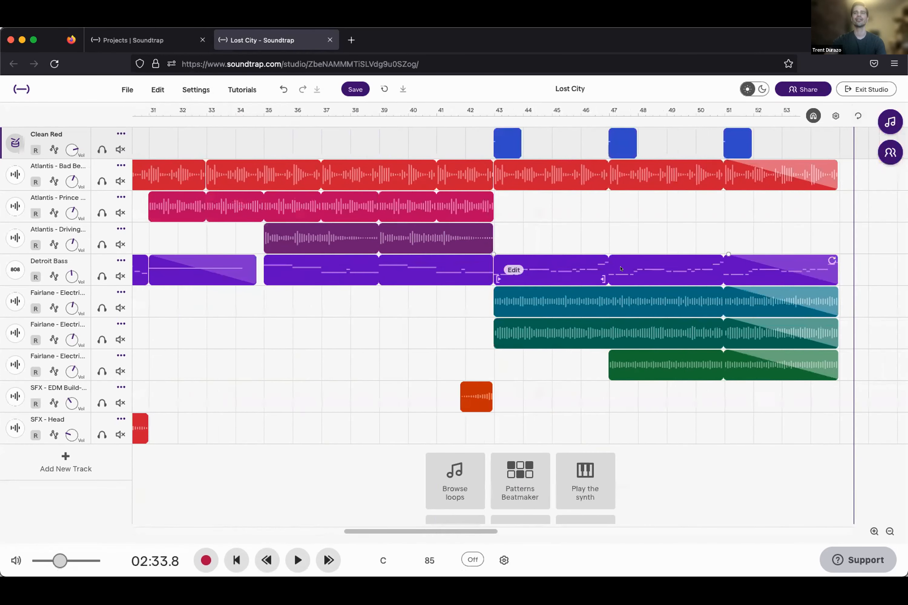
click(502, 530)
drag(537, 113, 141, 144)
drag(267, 161, 436, 166)
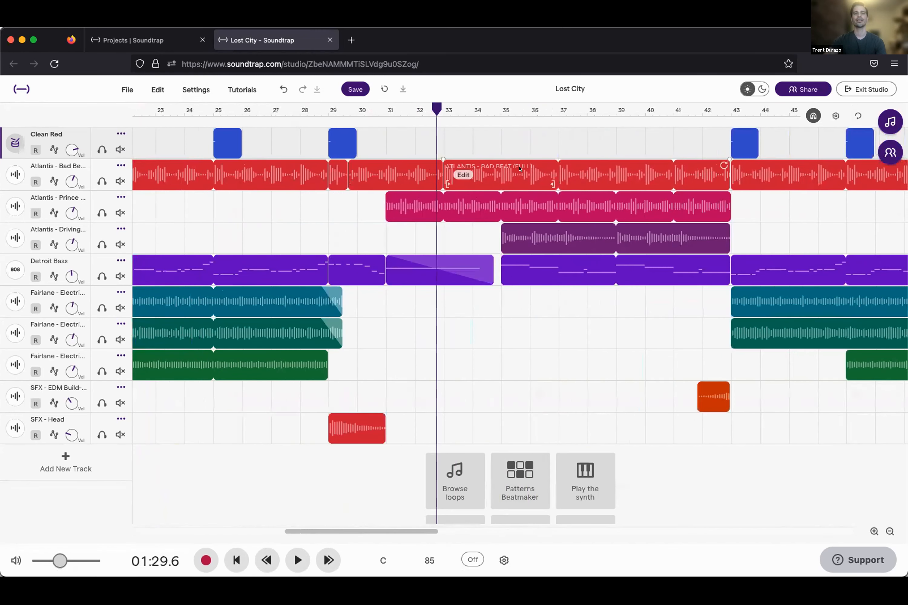
click(235, 554)
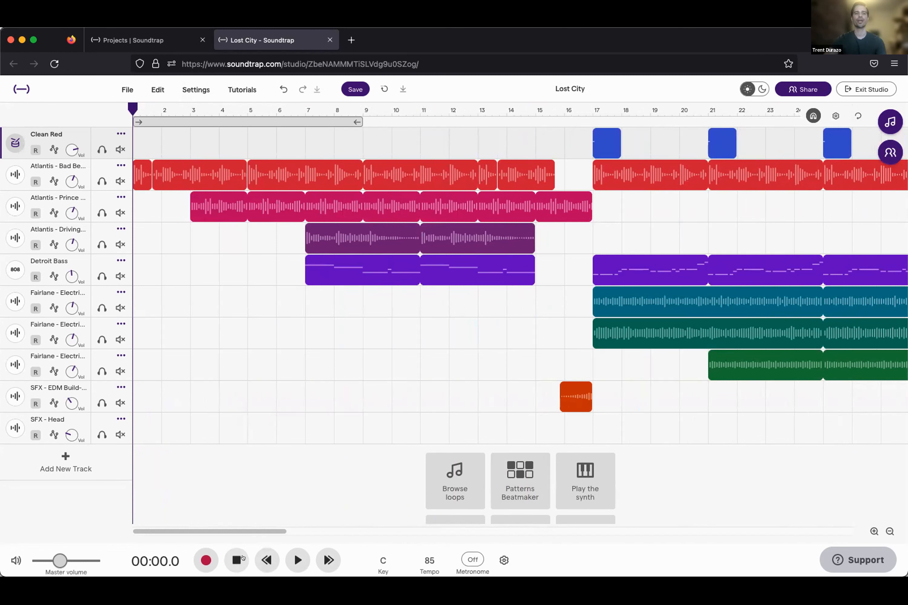
- Play the first two bars, stop playback just before bar 3, and return the playhead to the start
click(295, 558)
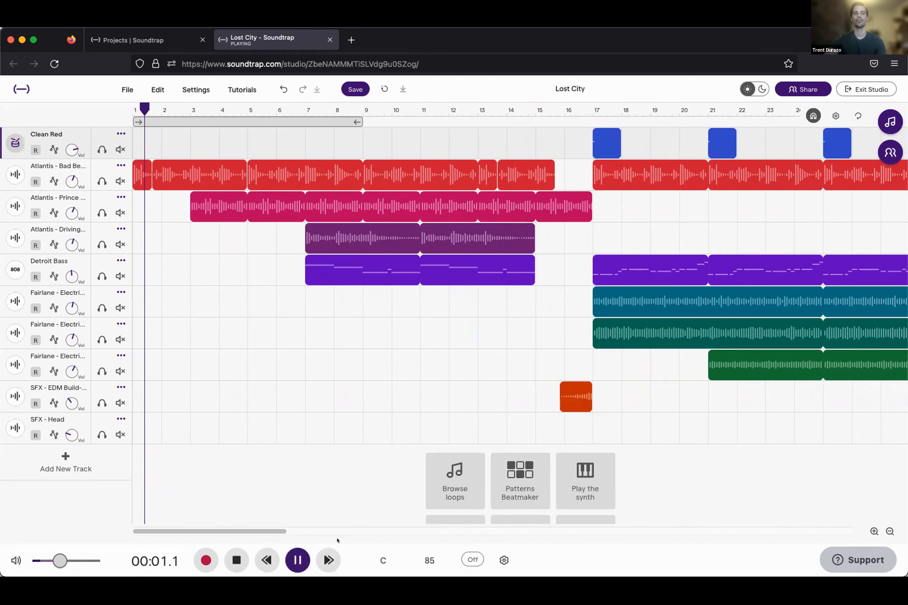
click(235, 559)
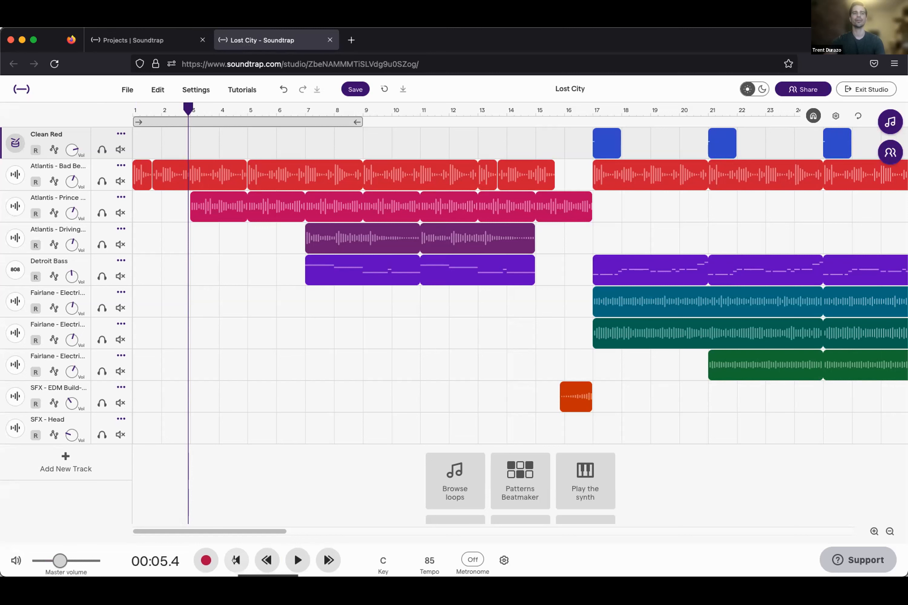
click(236, 561)
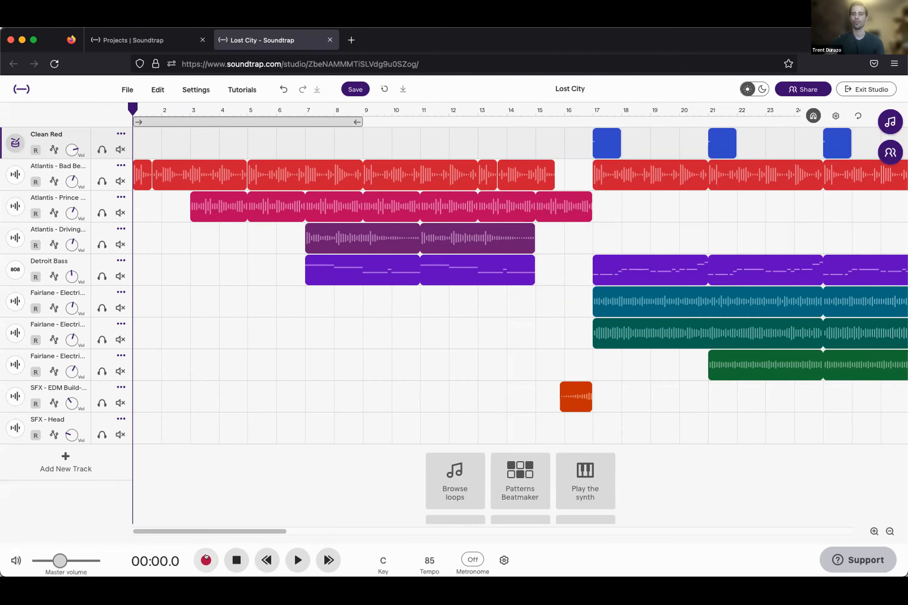
- Play the song to just past bar 4, pause it, and move the playhead manually back to the start
click(297, 560)
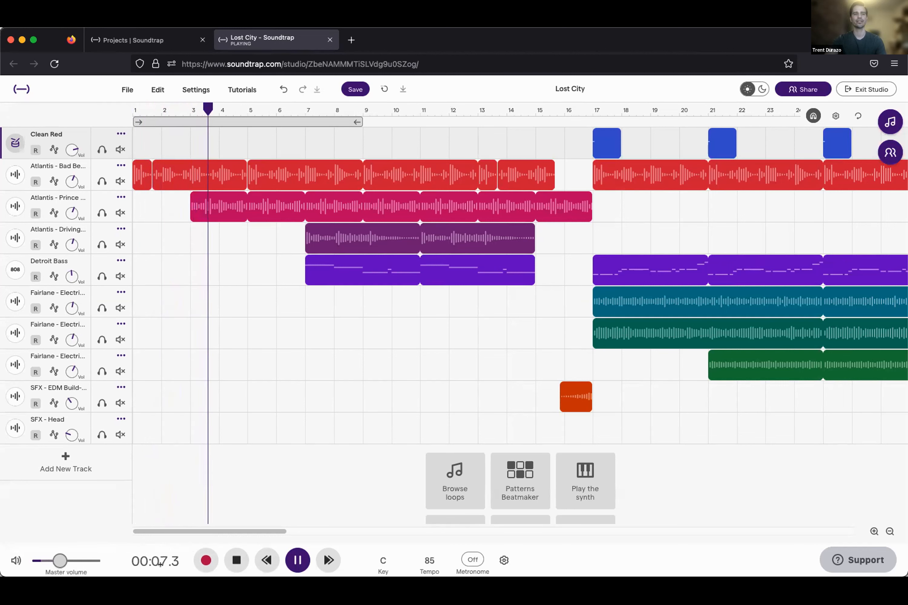
key(space)
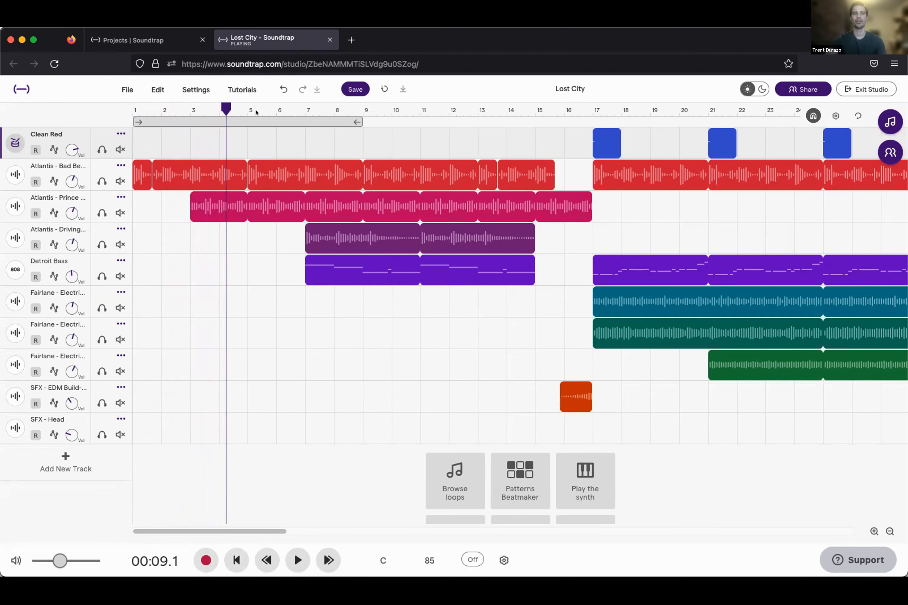
drag(227, 105, 121, 105)
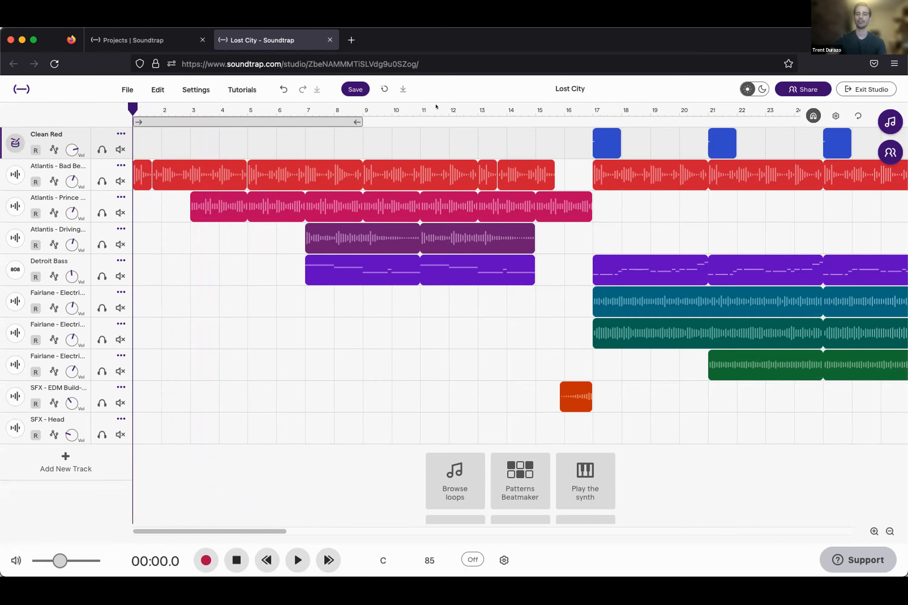
- Scrub the playhead to bar 8, onward to the song's end near bar 55, and back to the start
drag(138, 104, 352, 106)
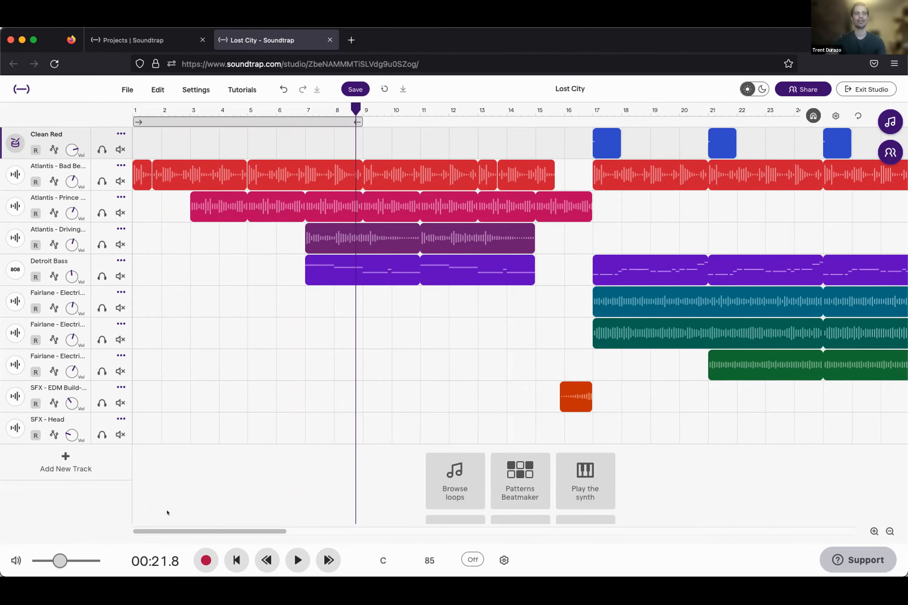
drag(356, 107, 629, 141)
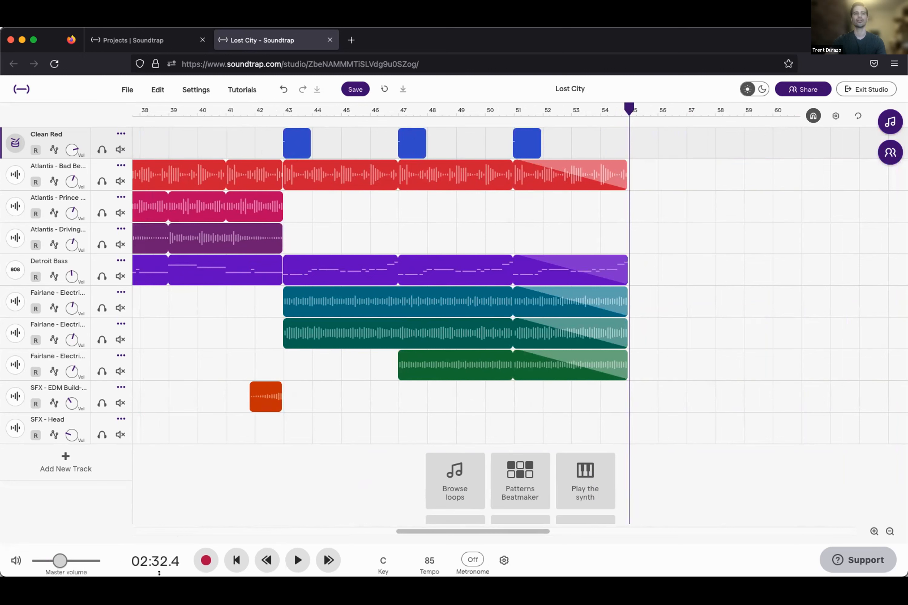
drag(629, 110, 61, 116)
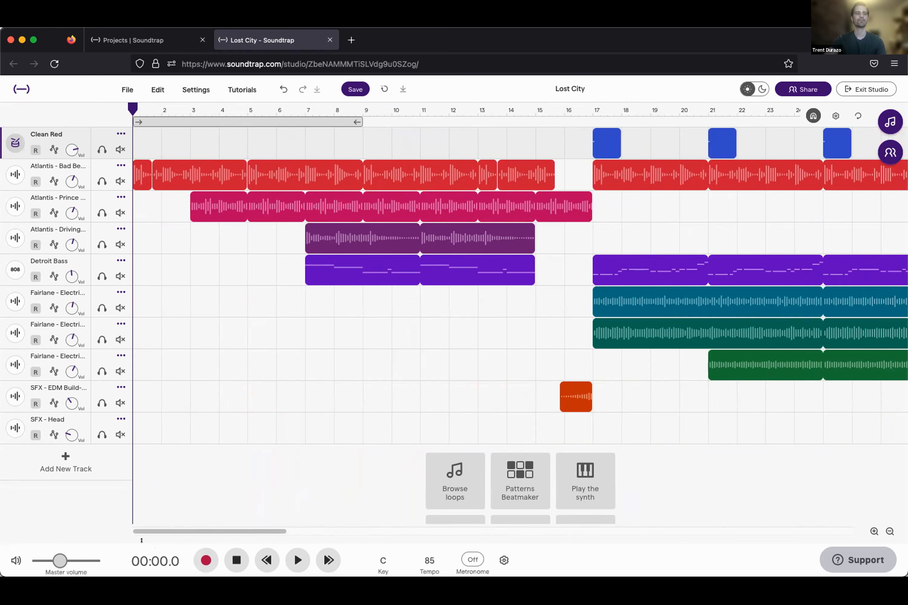
- Start playback from the beginning and adjust the master volume down to about 30 percent
mouse_move(52, 559)
mouse_down()
mouse_move(67, 557)
mouse_move(52, 557)
mouse_up()
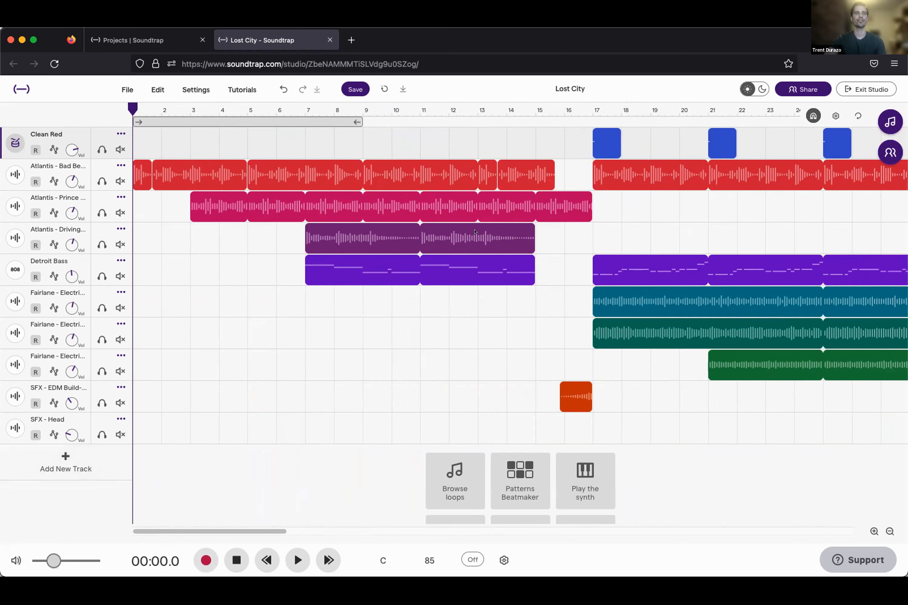
mouse_move(53, 558)
mouse_down()
mouse_move(76, 560)
mouse_move(56, 560)
mouse_up()
click(286, 559)
mouse_move(56, 559)
mouse_down()
mouse_move(33, 560)
mouse_move(98, 558)
mouse_move(42, 557)
mouse_up()
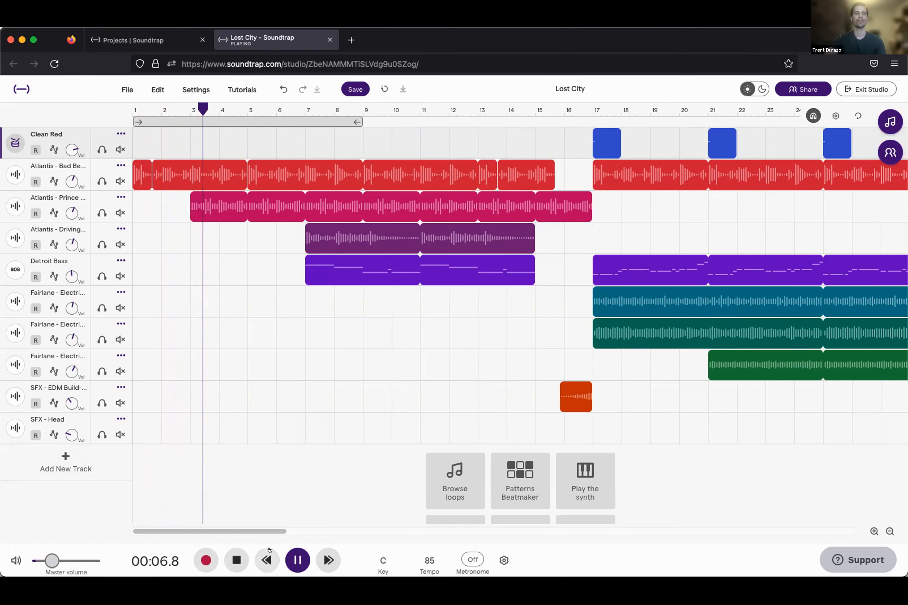
- Stop playback, return the playhead to the start, and replay the opening until midway through bar 3
click(233, 560)
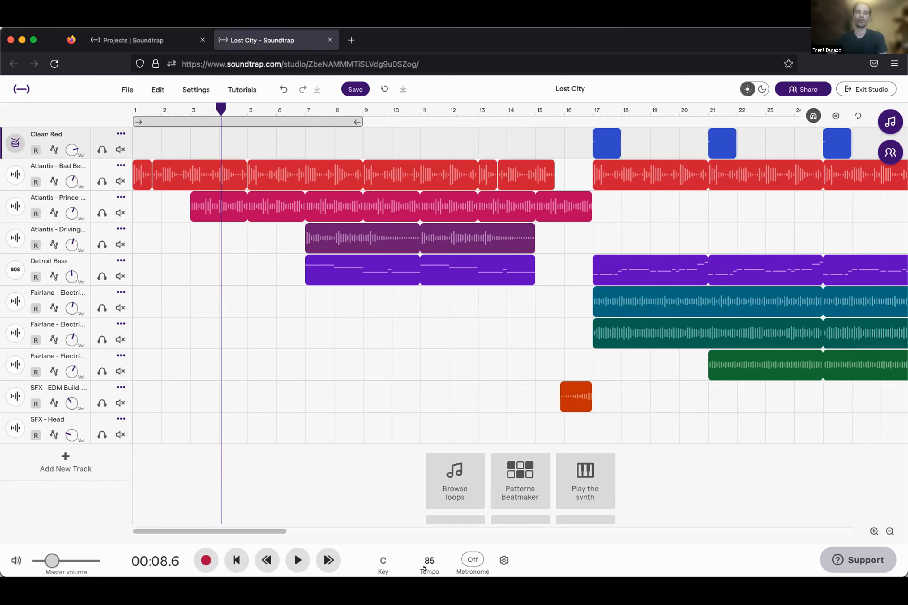
drag(220, 109, 132, 111)
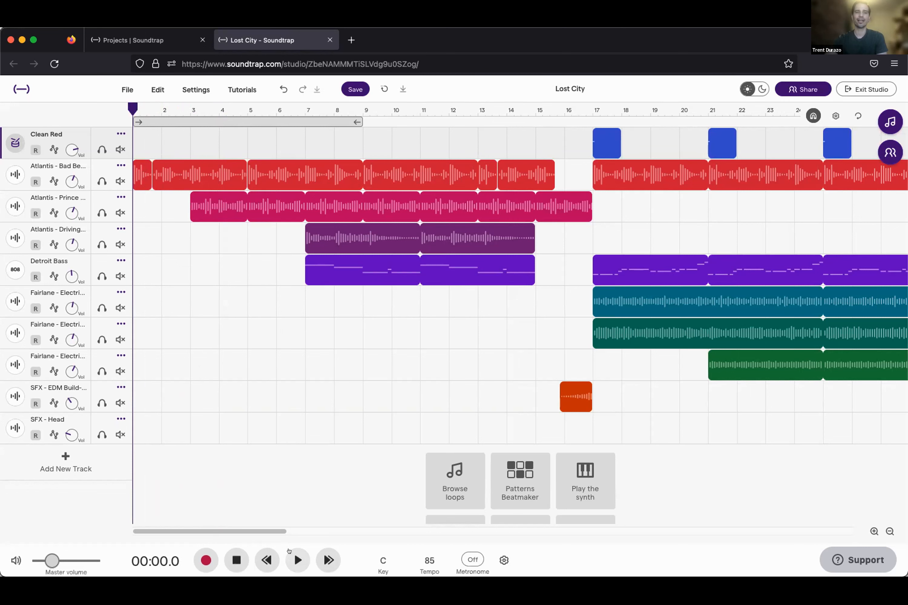
click(294, 560)
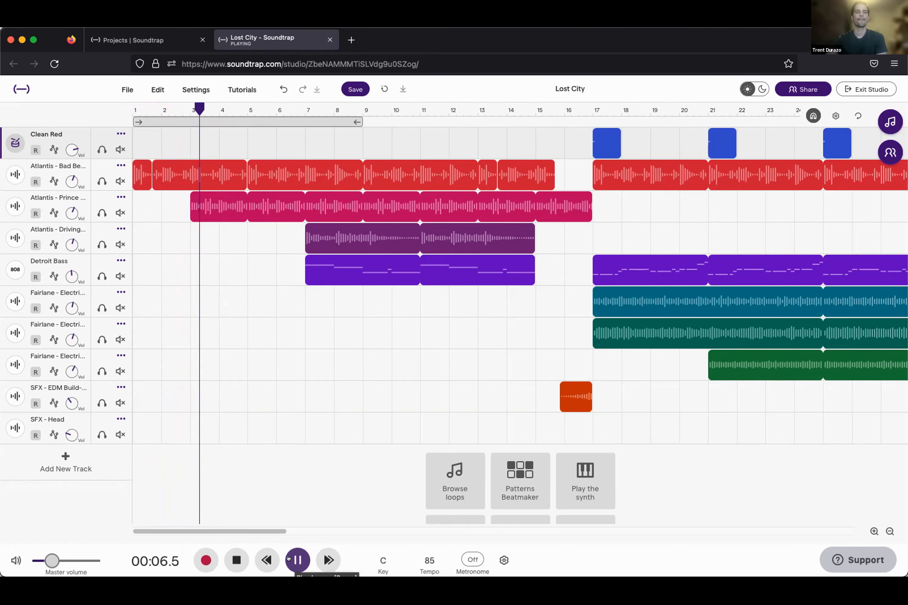
click(289, 559)
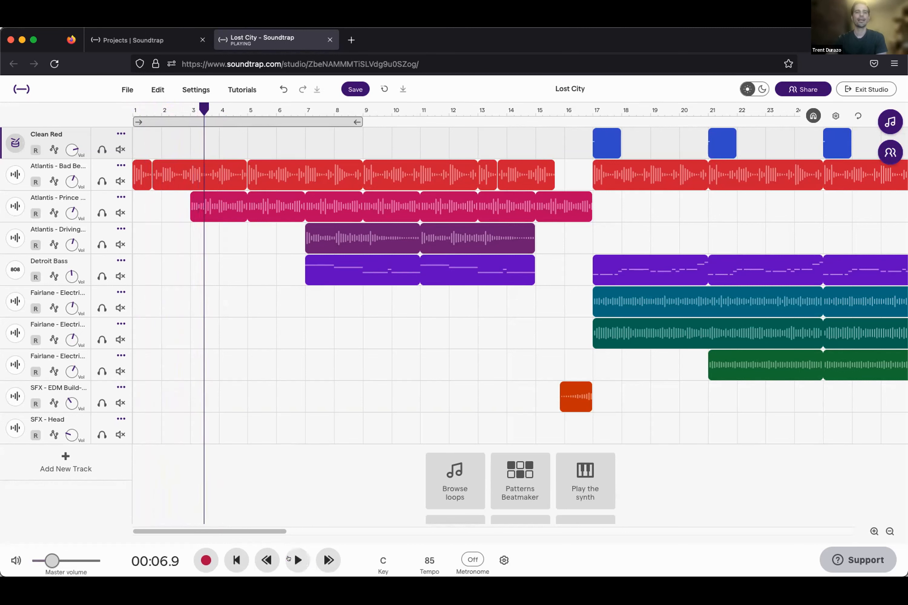
- Set the project tempo to 95 BPM and adjust the audio data to match the new tempo
click(428, 560)
drag(510, 502, 473, 500)
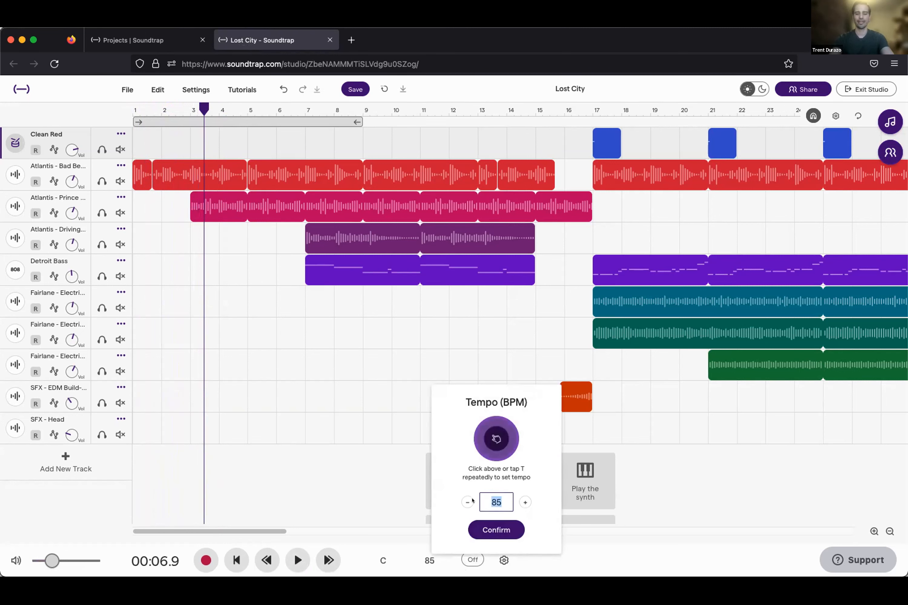
text(95)
key(Return)
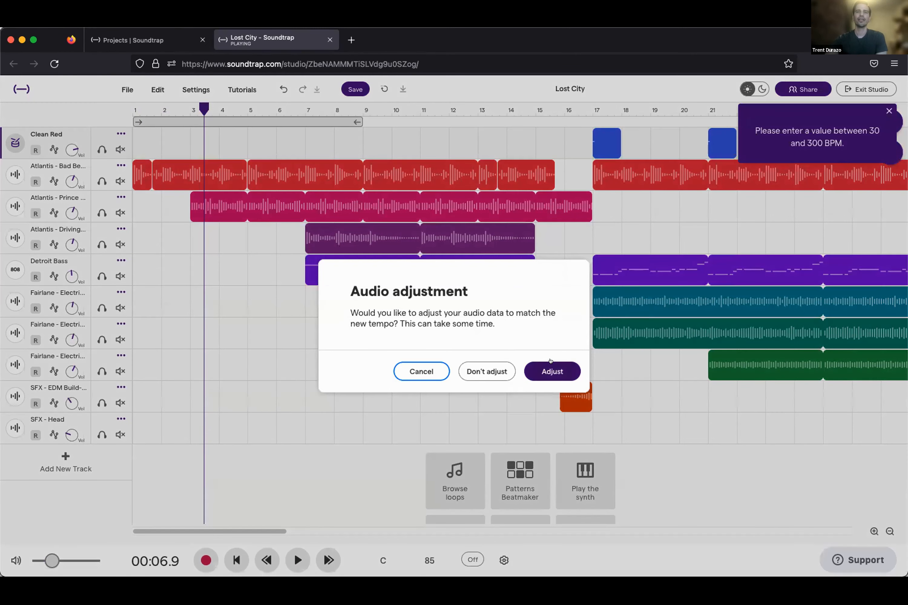
click(550, 370)
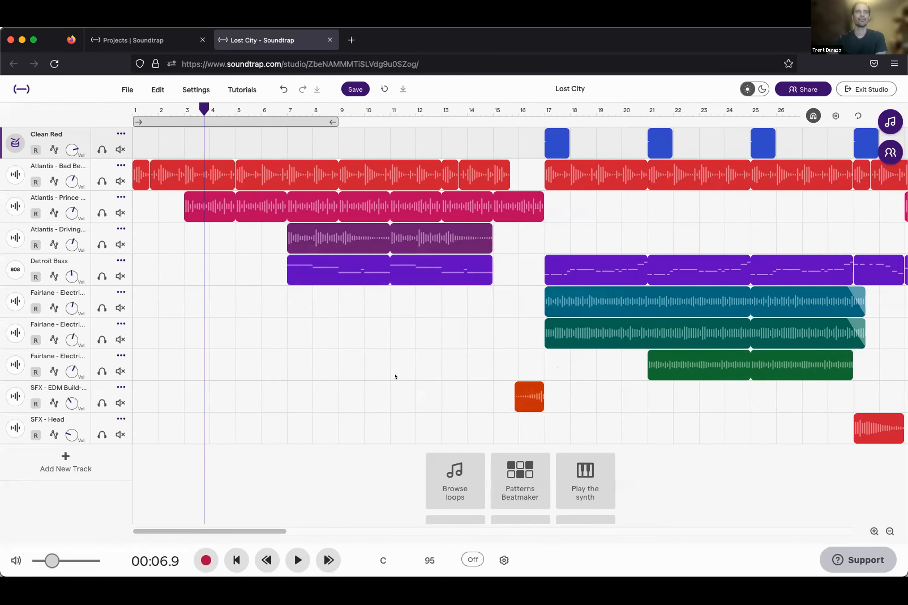
- Play the song from the beginning at the new tempo and raise the master volume to about 60 percent
drag(204, 109, 123, 121)
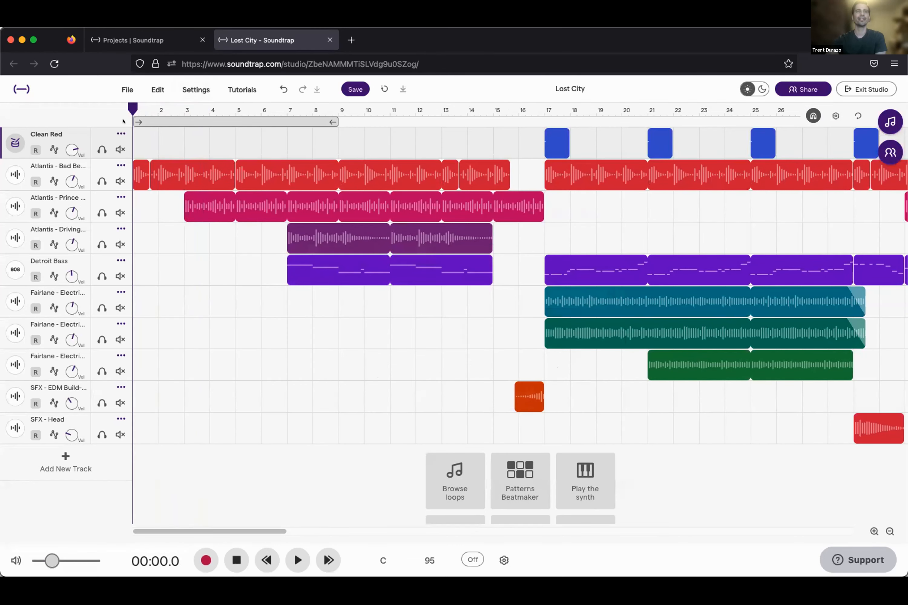
mouse_move(338, 184)
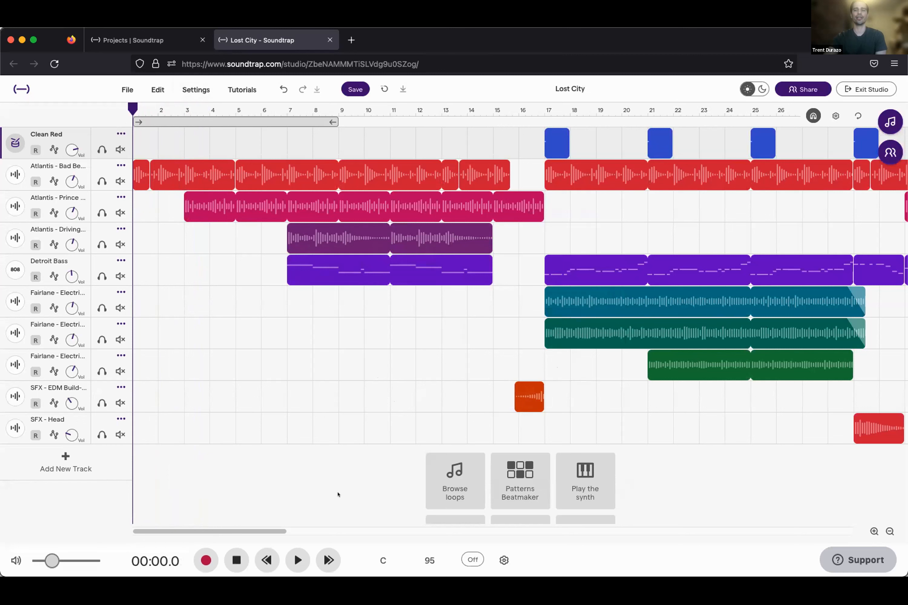
click(297, 560)
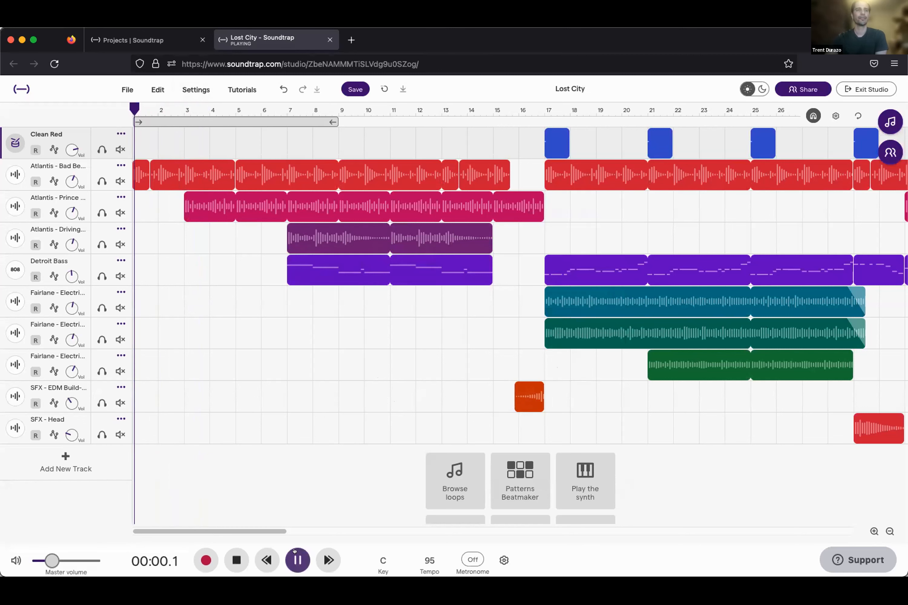
drag(51, 560, 70, 560)
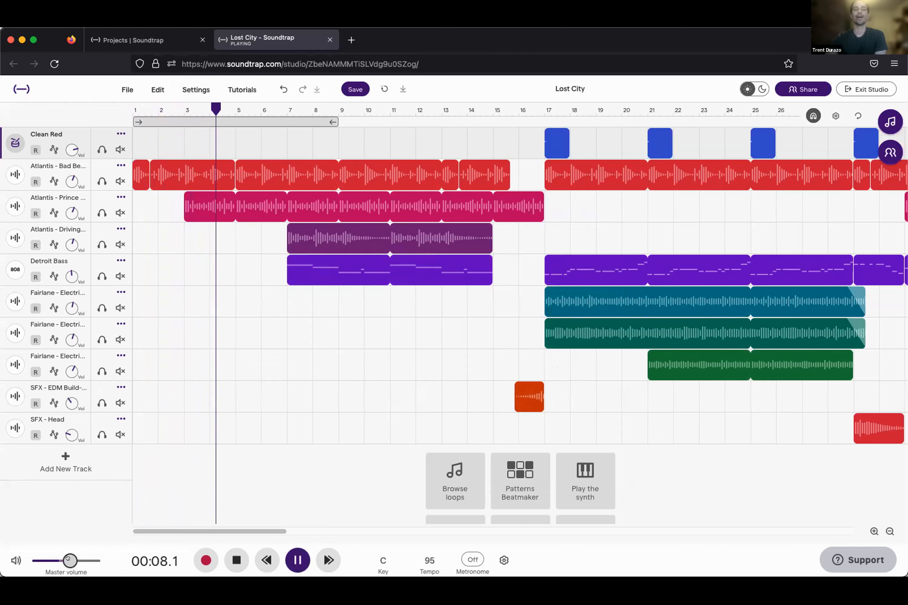
drag(68, 557, 72, 557)
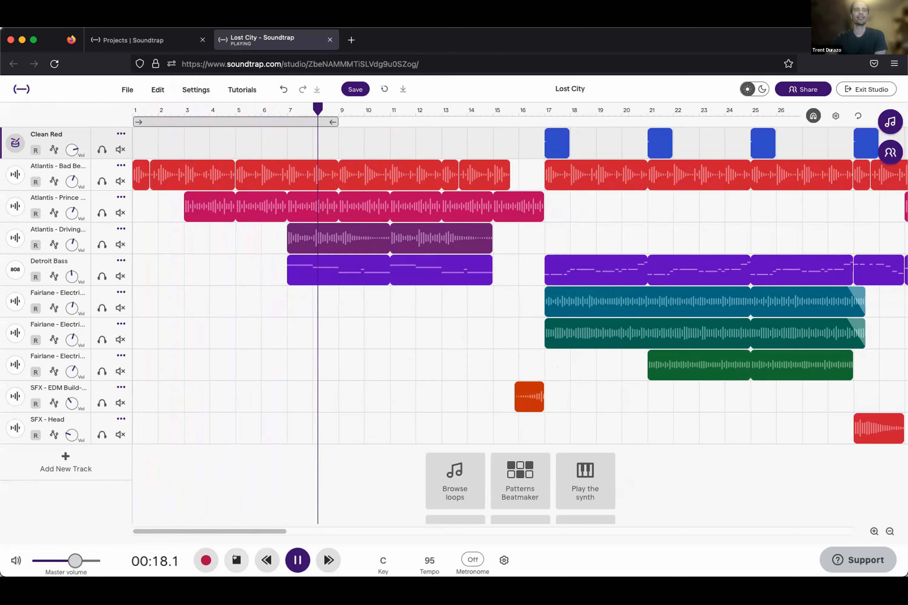
- Stop playback and move the playhead to the song's end near bar 55
click(243, 559)
drag(320, 105, 665, 129)
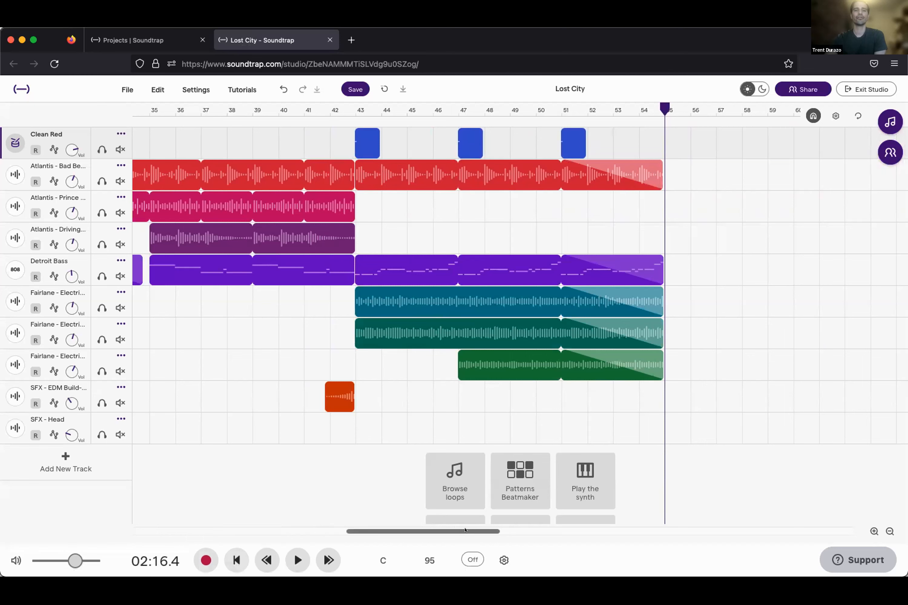
drag(472, 529, 266, 530)
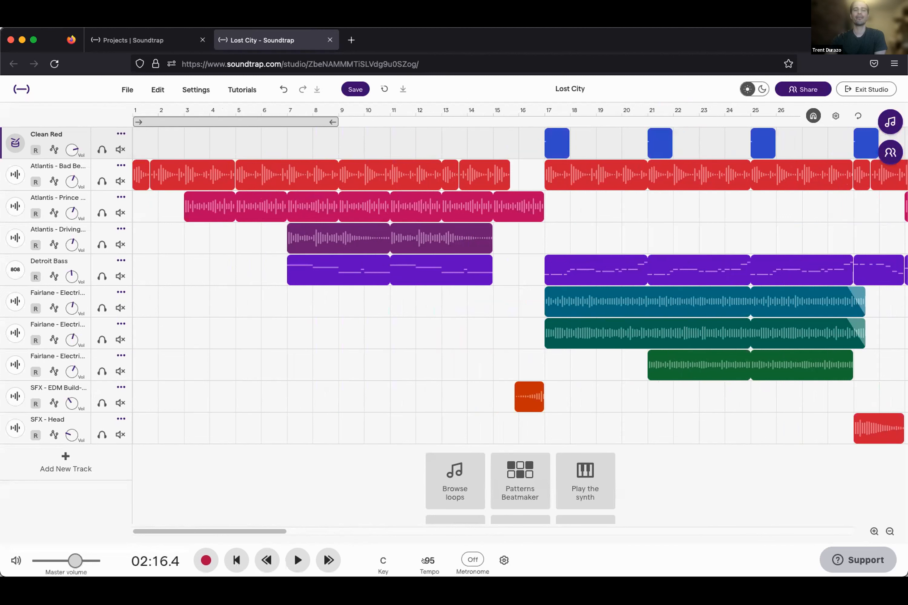
- Undo the master volume and tempo changes, redo the tempo change once, and undo it again
click(279, 87)
click(279, 87)
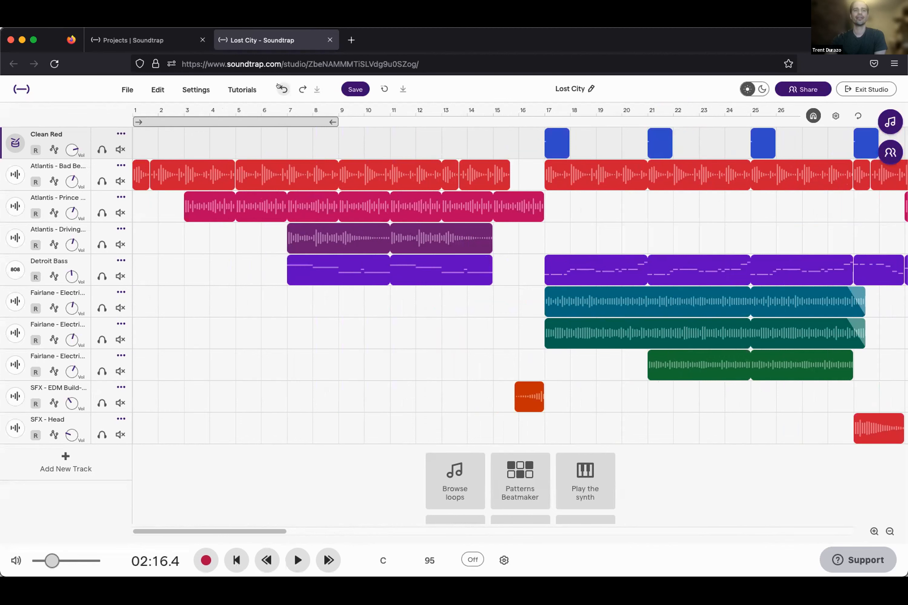
click(281, 87)
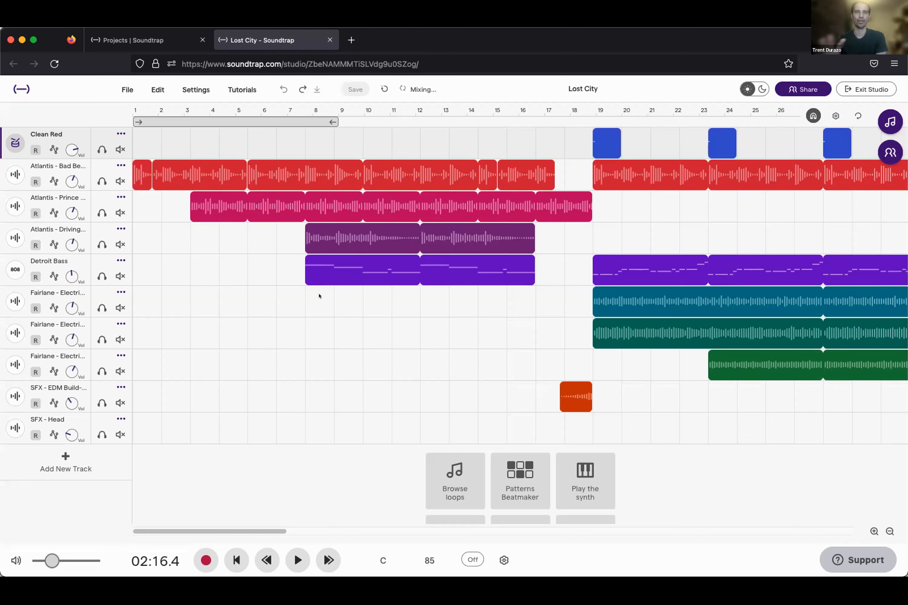
click(297, 88)
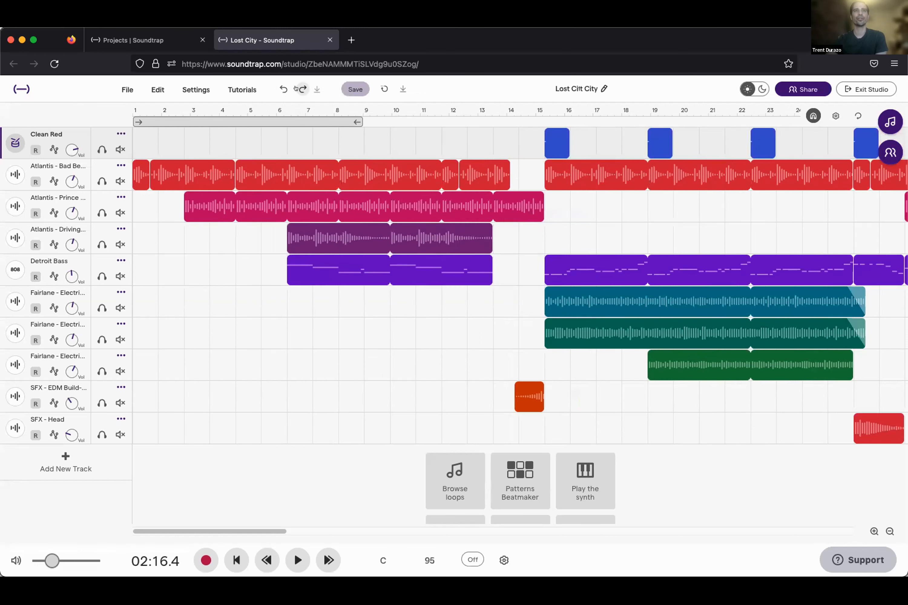
click(283, 88)
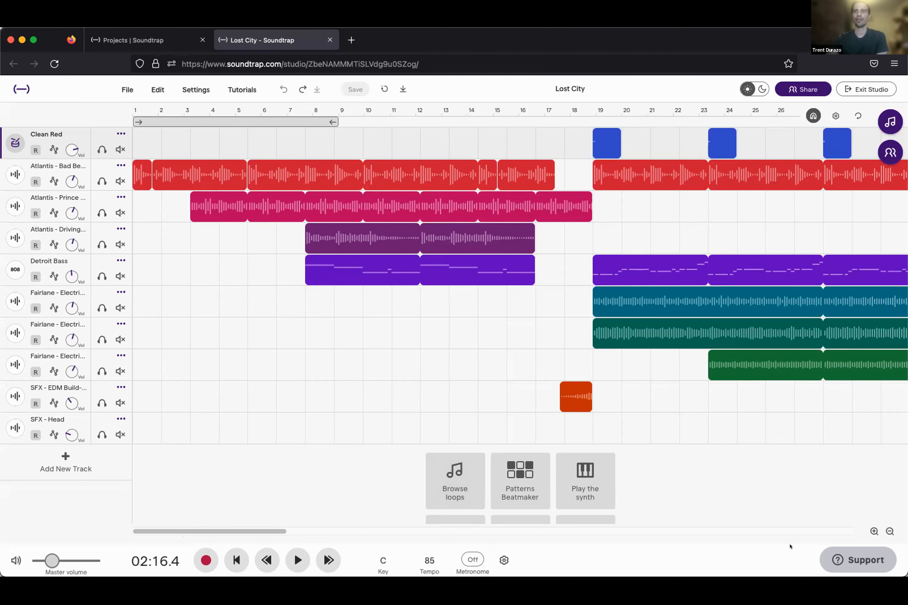
- Zoom the timeline in closely around the playhead and back out to view the whole arrangement
click(868, 530)
click(868, 530)
click(867, 530)
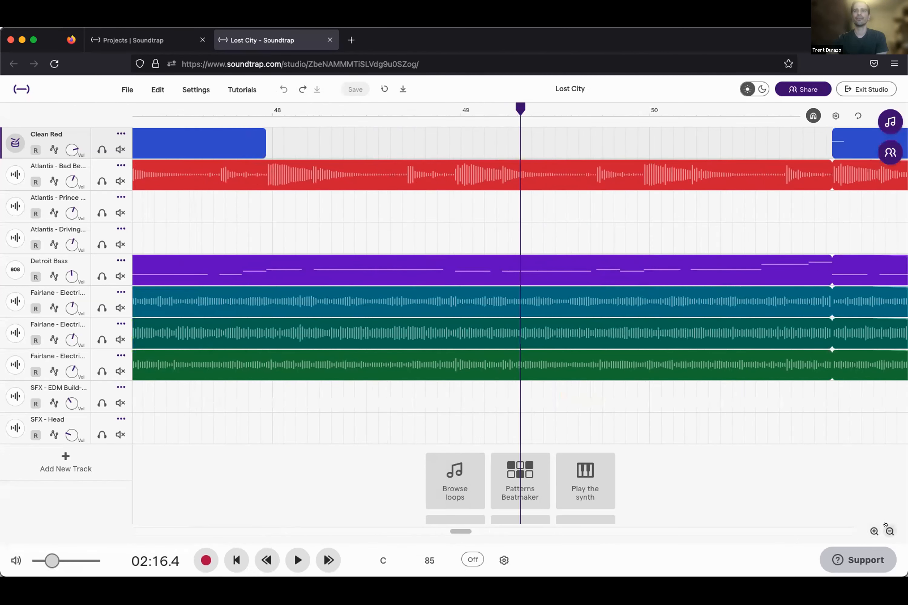
click(885, 526)
click(885, 525)
click(885, 524)
click(885, 525)
click(885, 525)
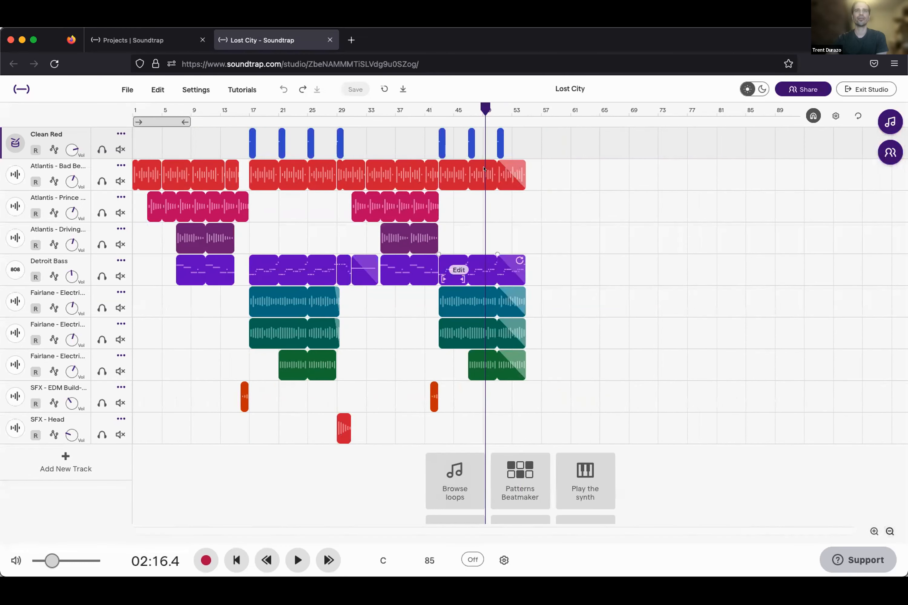
- Trim a little off the end of the Clean Red region that starts at bar 47
click(870, 530)
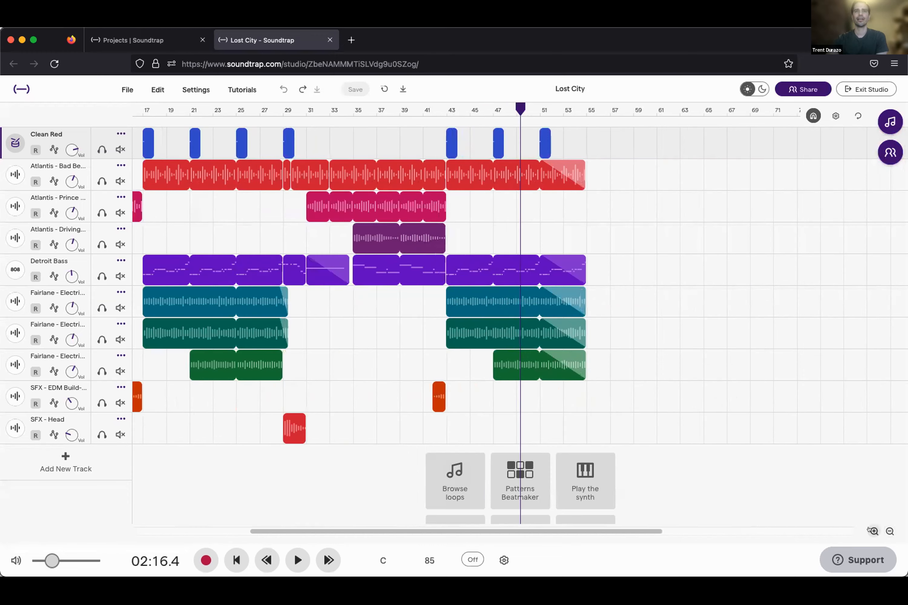
click(873, 530)
click(872, 531)
click(873, 531)
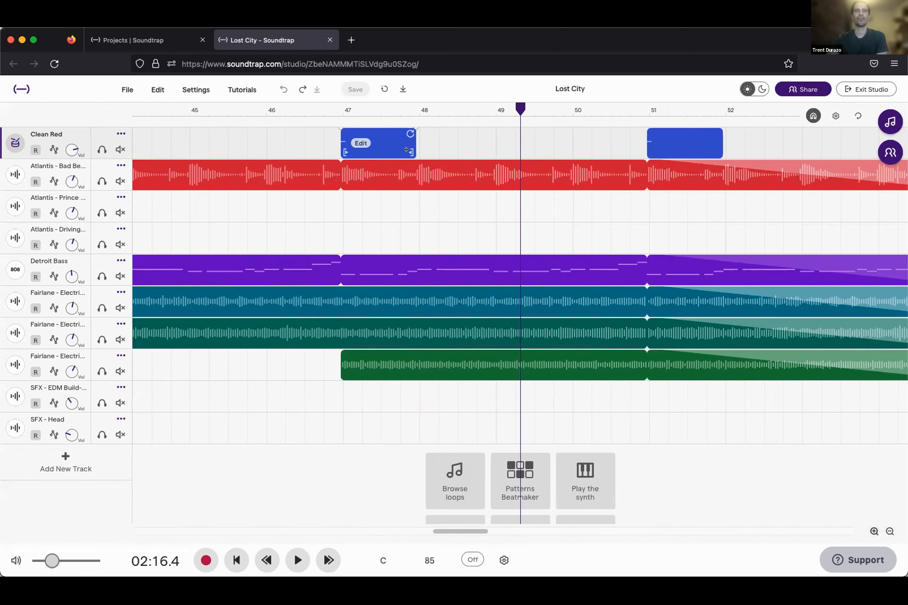
mouse_move(406, 150)
mouse_down()
mouse_move(394, 151)
mouse_move(405, 151)
mouse_up()
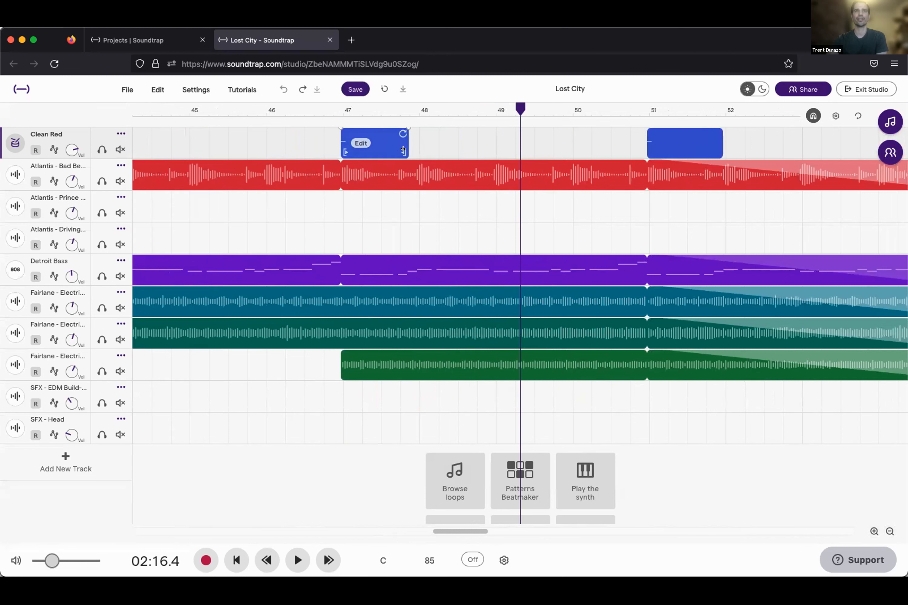
- Shorten the end of the bar 47 Clean Red region by a finer amount at a closer timeline zoom
click(869, 524)
click(869, 524)
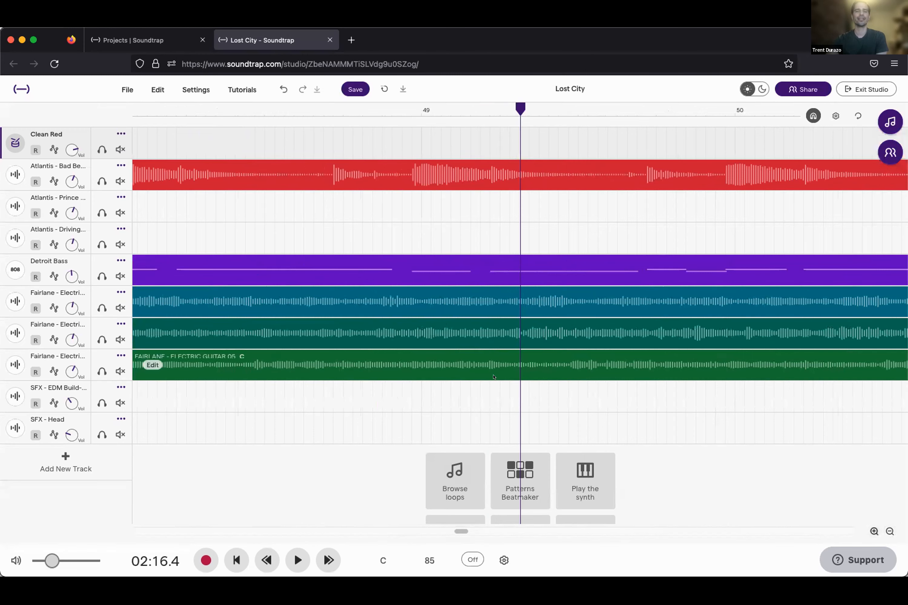
scroll(493, 377, left, 5)
scroll(493, 377, left, 2)
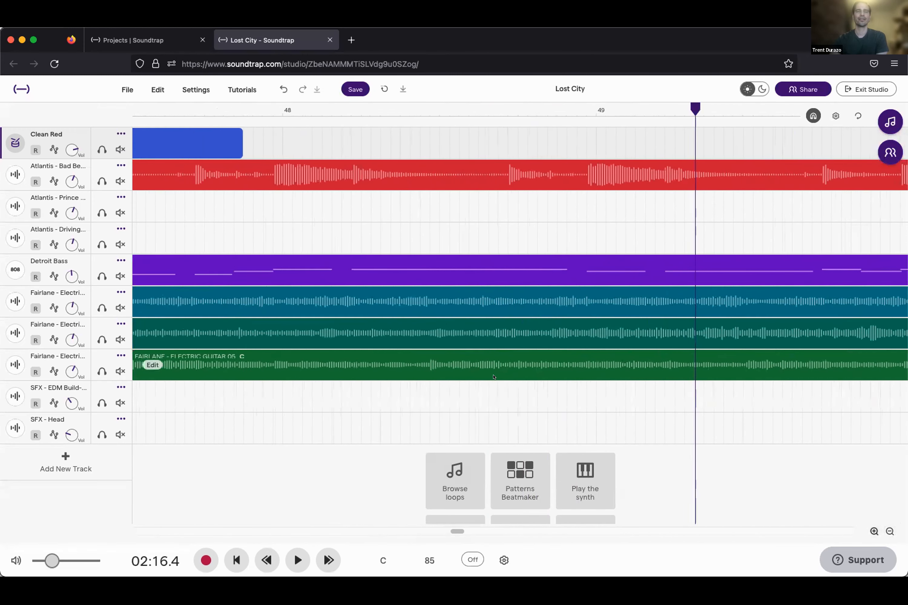
drag(240, 151, 233, 149)
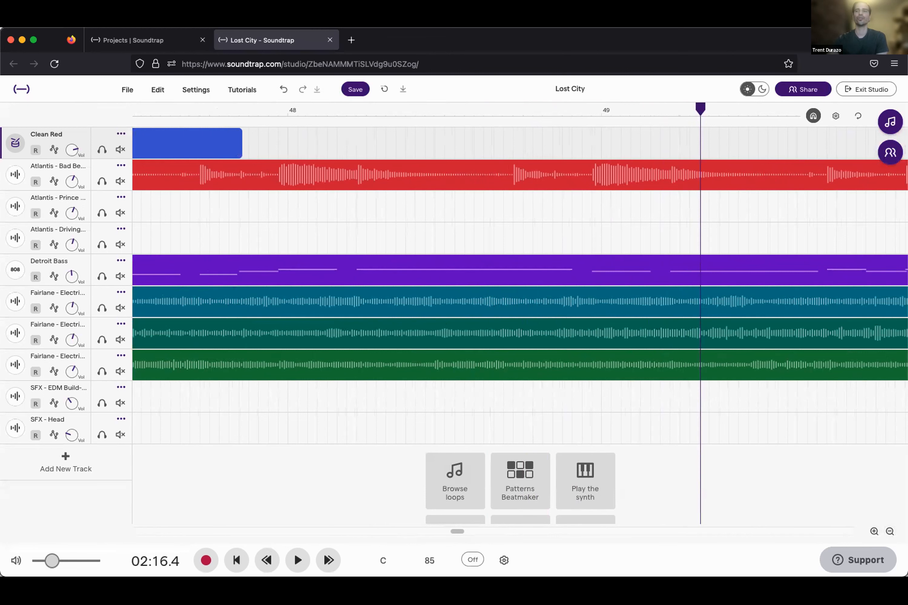
- Zoom the timeline back out and view the arrangement from bar 1
click(887, 531)
click(887, 531)
click(886, 530)
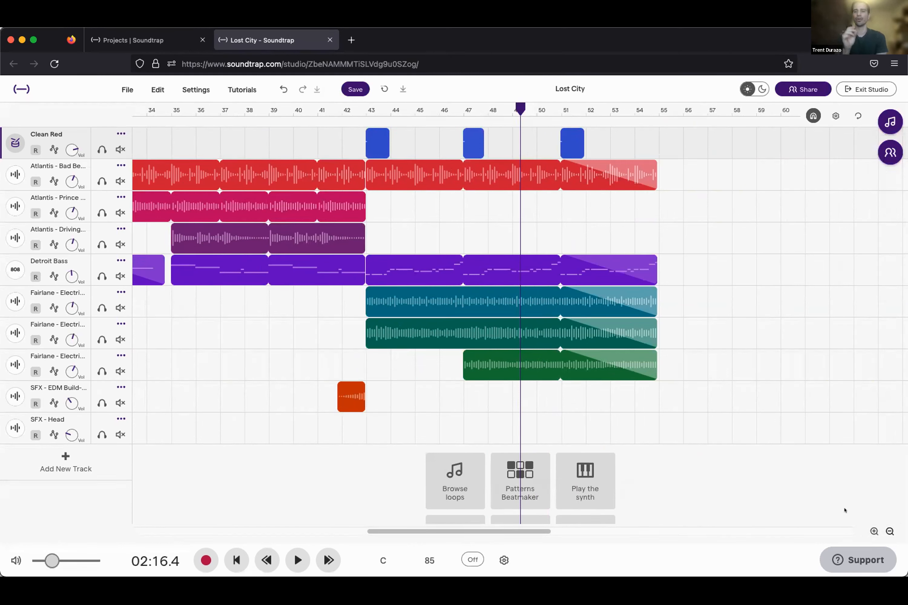
scroll(844, 510, up, 5)
scroll(844, 510, down, 7)
scroll(845, 511, down, 2)
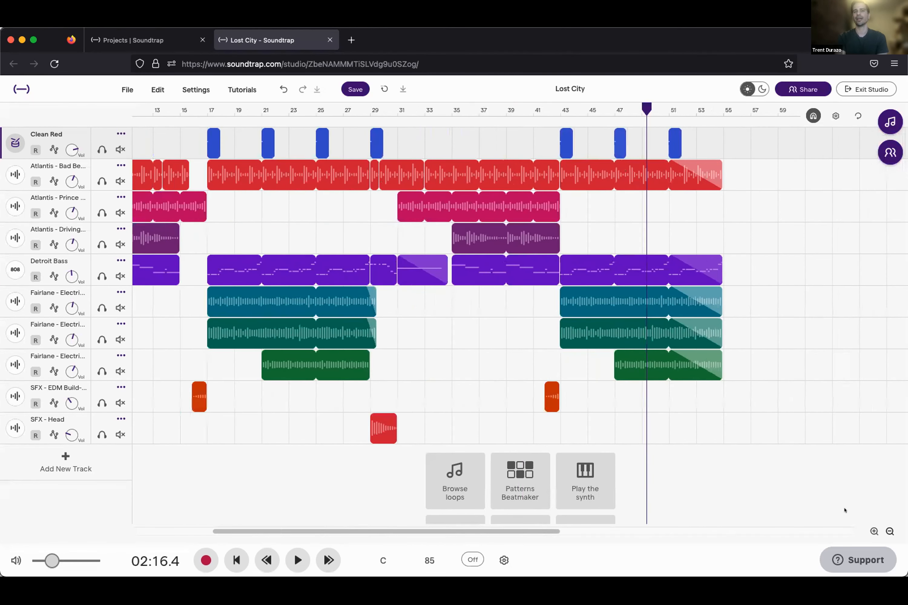
scroll(725, 512, right, 1)
scroll(725, 513, left, 8)
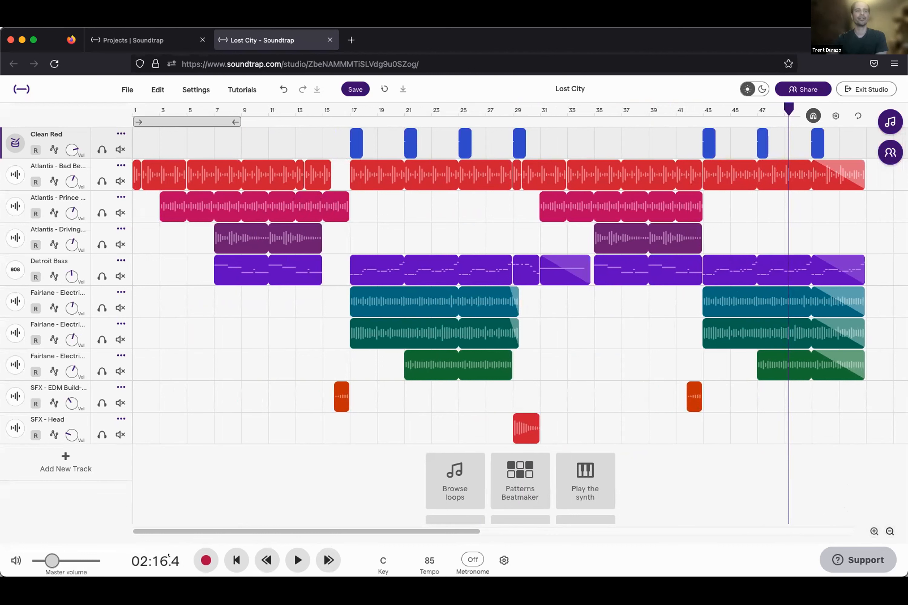
- Set the master volume to about 30 percent and select the Atlantis and Detroit Bass tracks in turn, ending on the first Atlantis track
drag(44, 560, 54, 561)
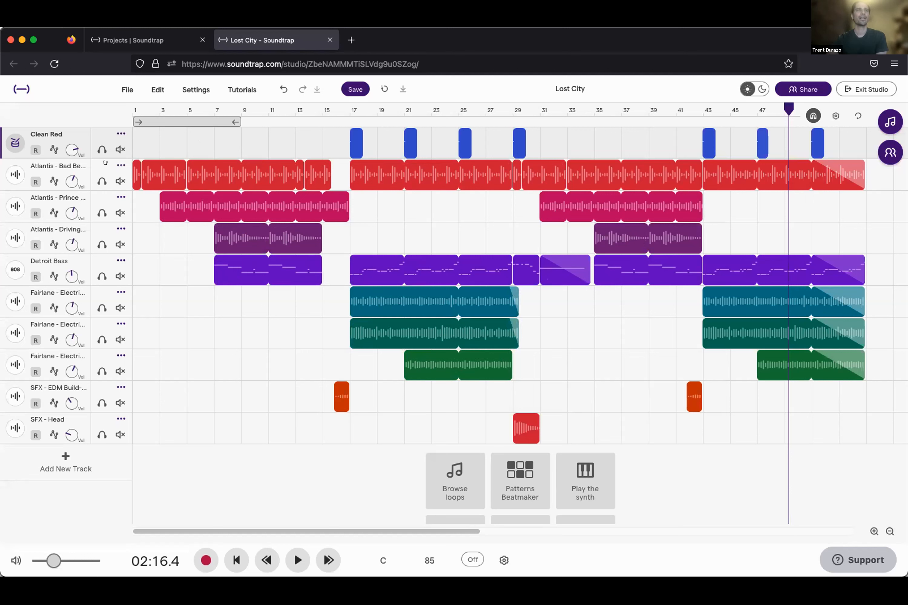
click(77, 168)
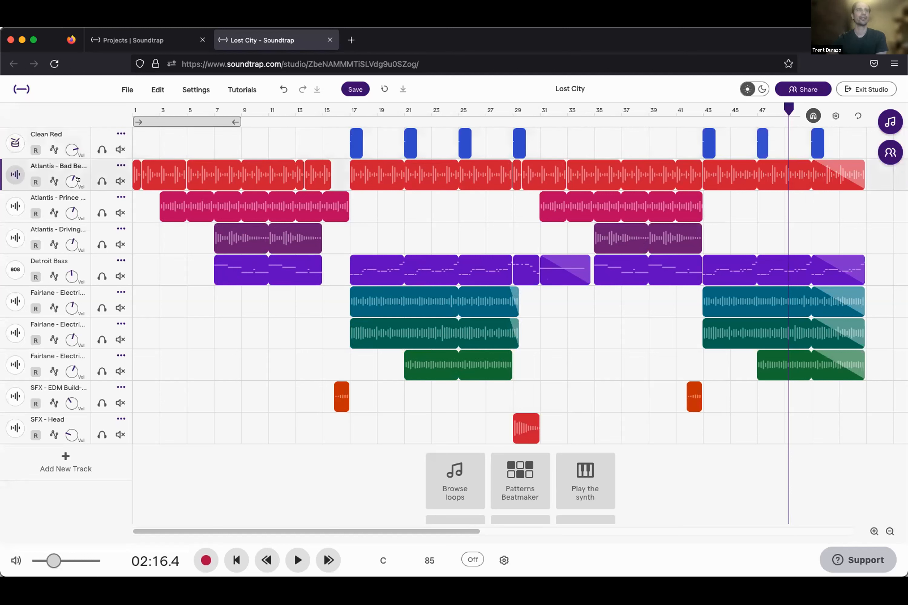
click(78, 201)
click(73, 229)
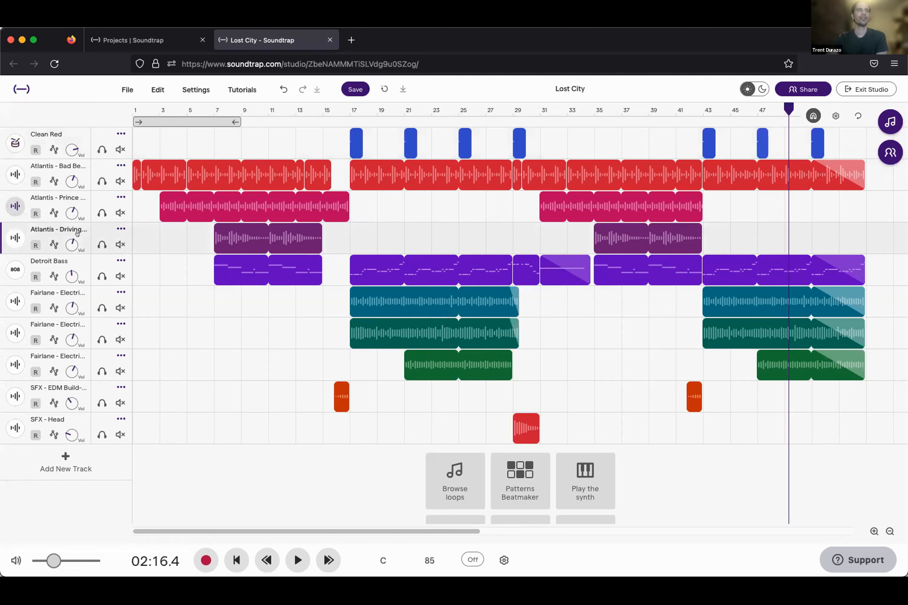
click(73, 261)
click(51, 162)
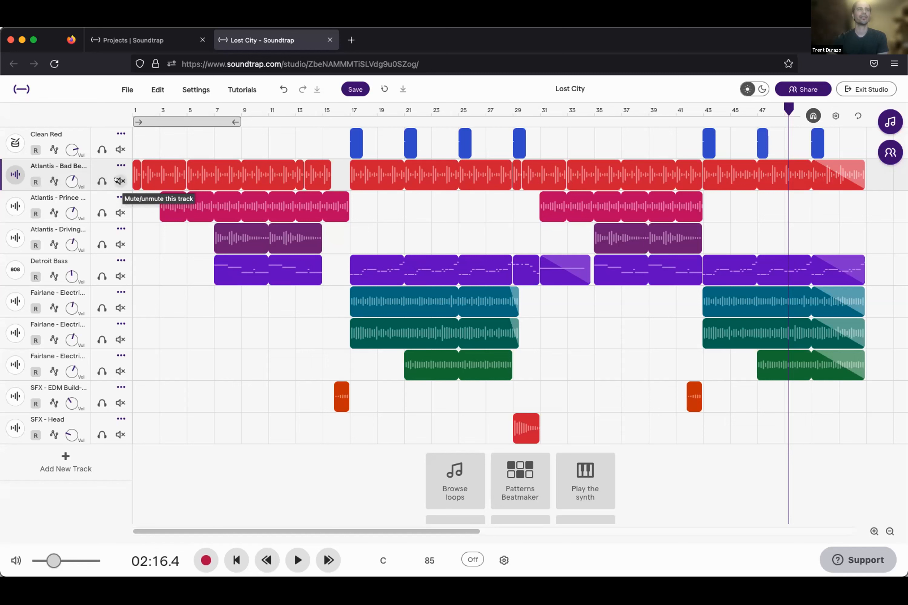
- Play the song from bar 17 and audition it with the first Atlantis track muted and unmuted
click(347, 105)
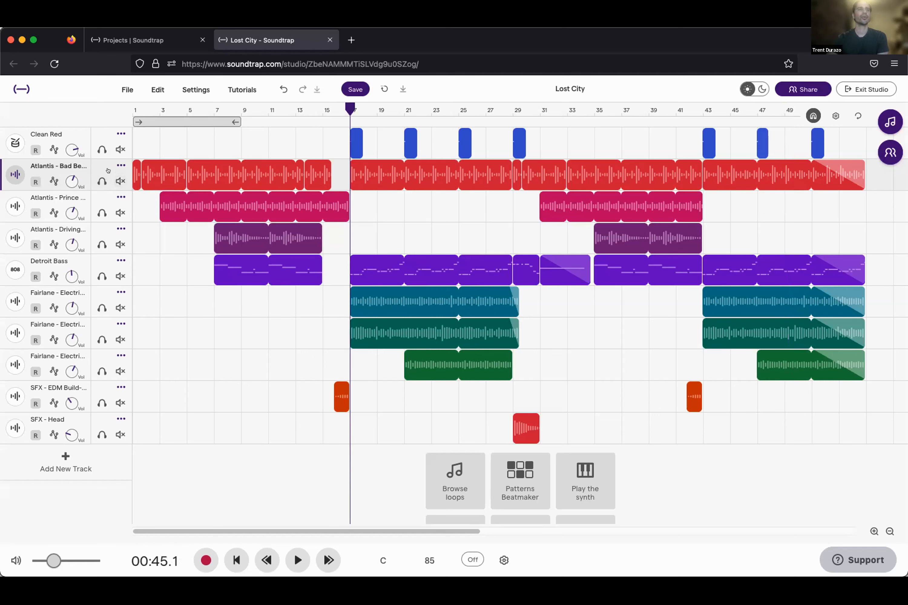
mouse_move(248, 176)
click(296, 559)
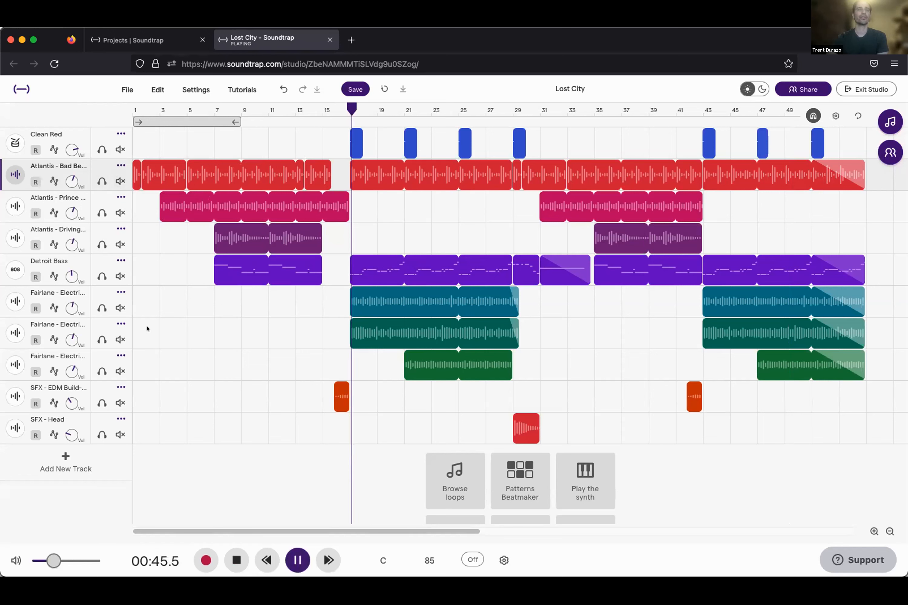
click(115, 180)
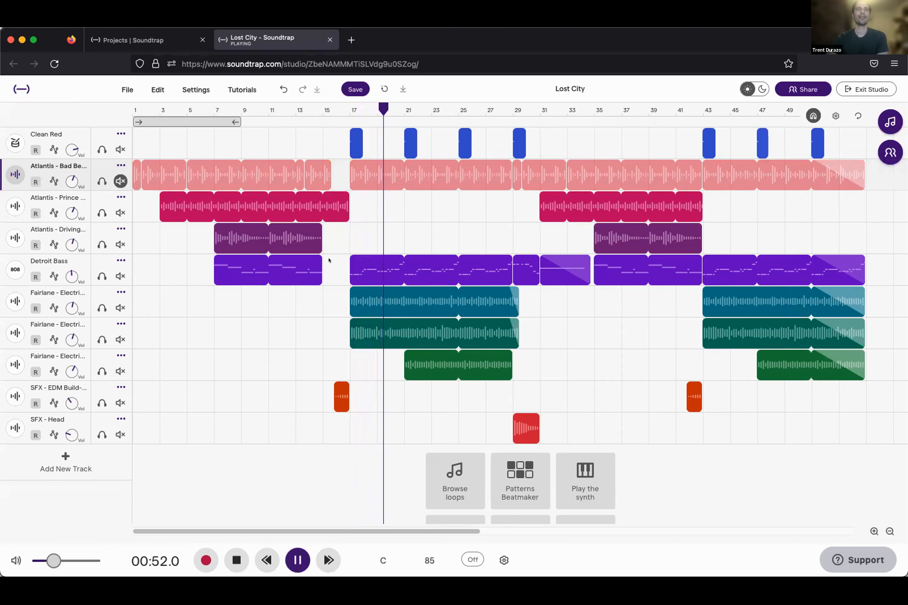
click(116, 180)
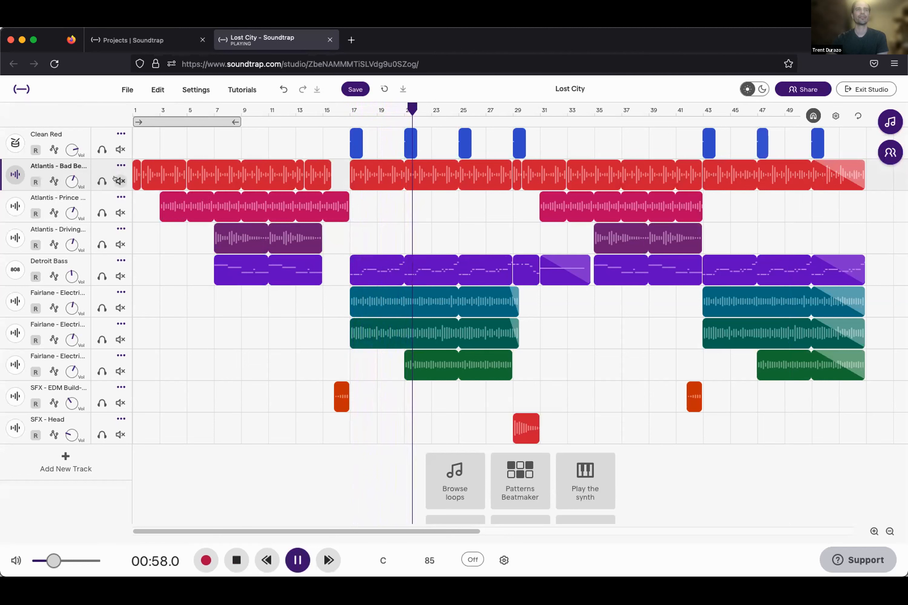
- Audition the song with the first two Fairlane tracks muted, unmute both, and pause playback
click(117, 308)
click(116, 339)
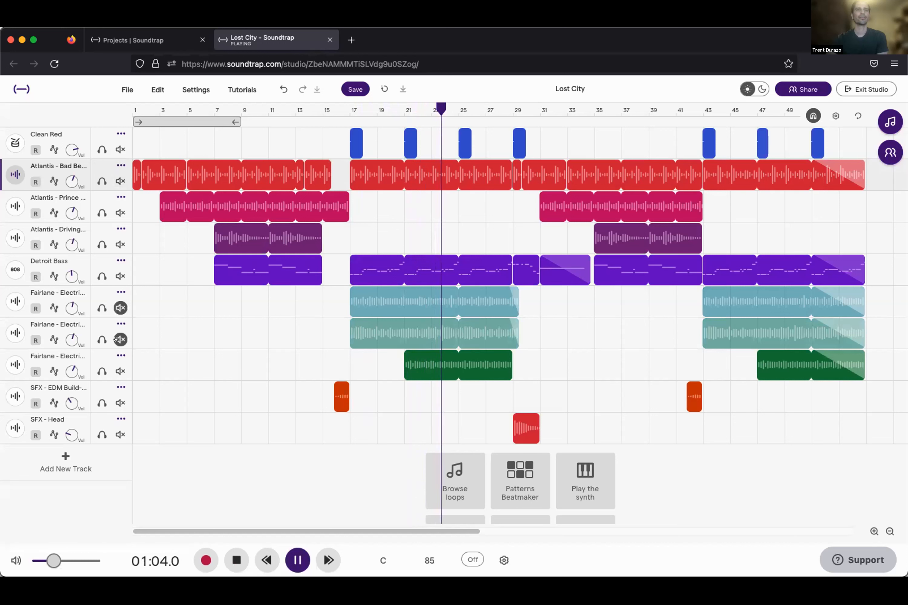
click(117, 338)
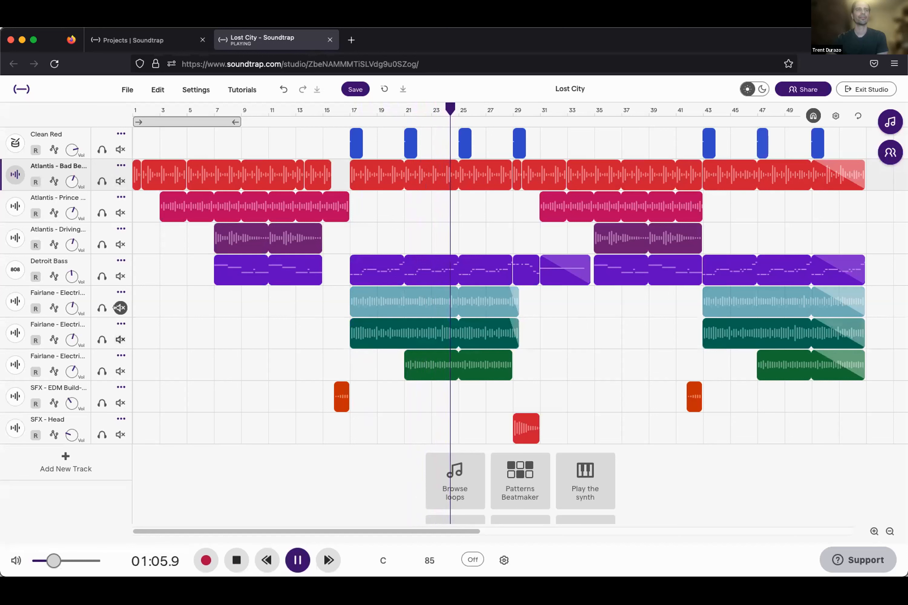
click(117, 307)
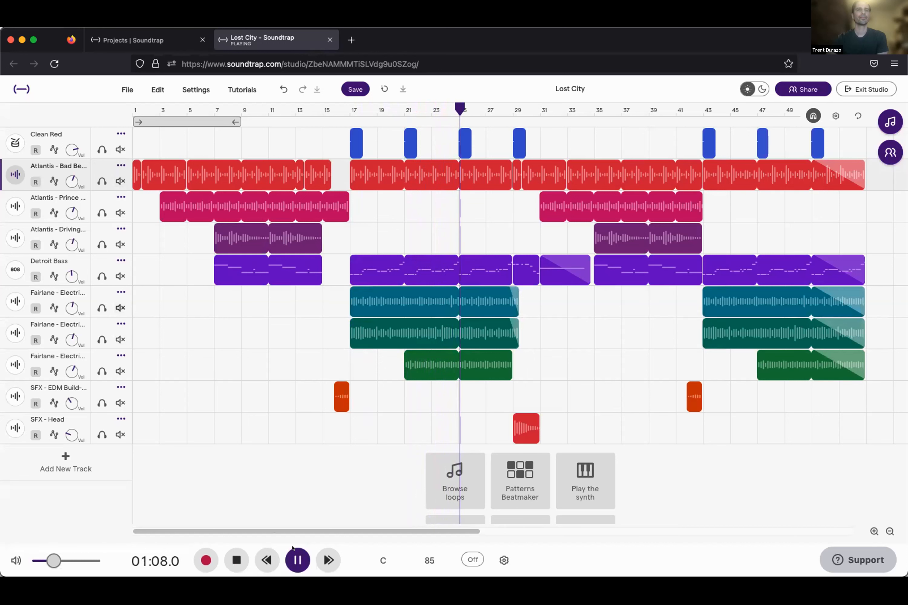
key(space)
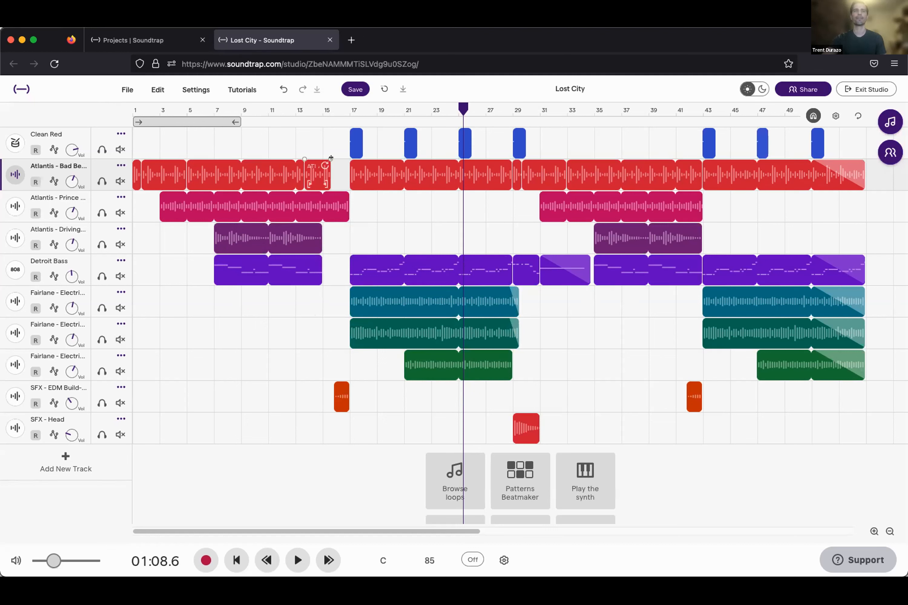
- Play the song from bar 17 and audition the second Fairlane track soloed, then turn its solo off
click(349, 106)
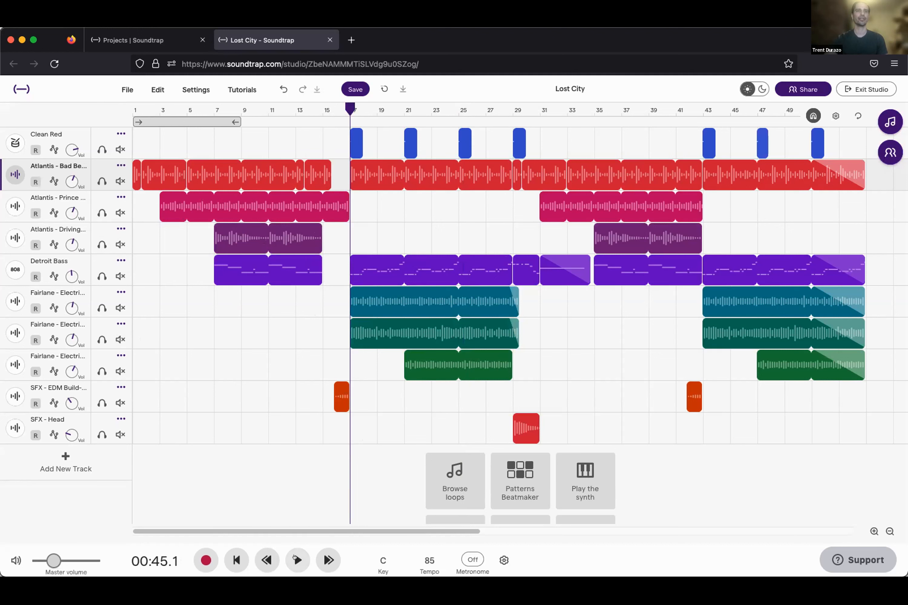
click(295, 559)
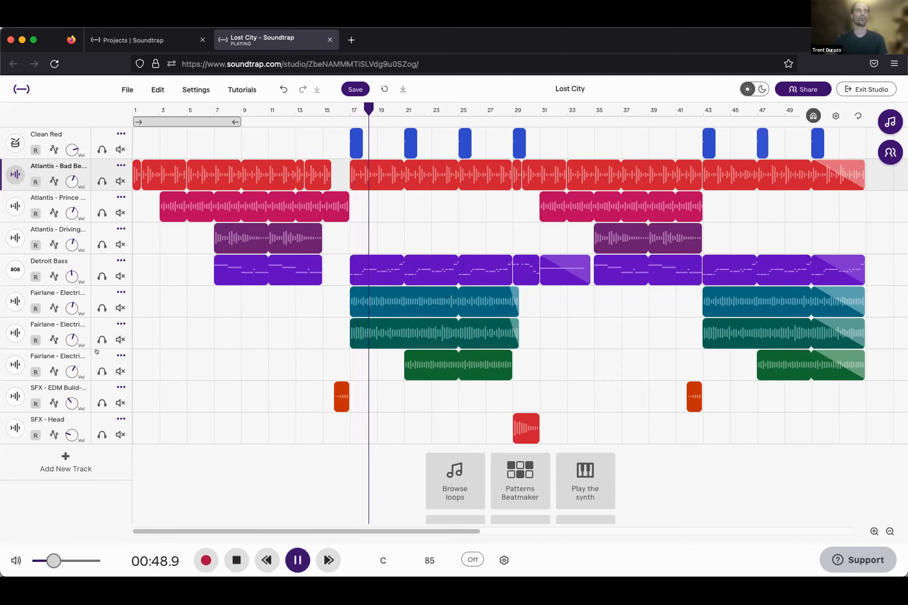
click(100, 339)
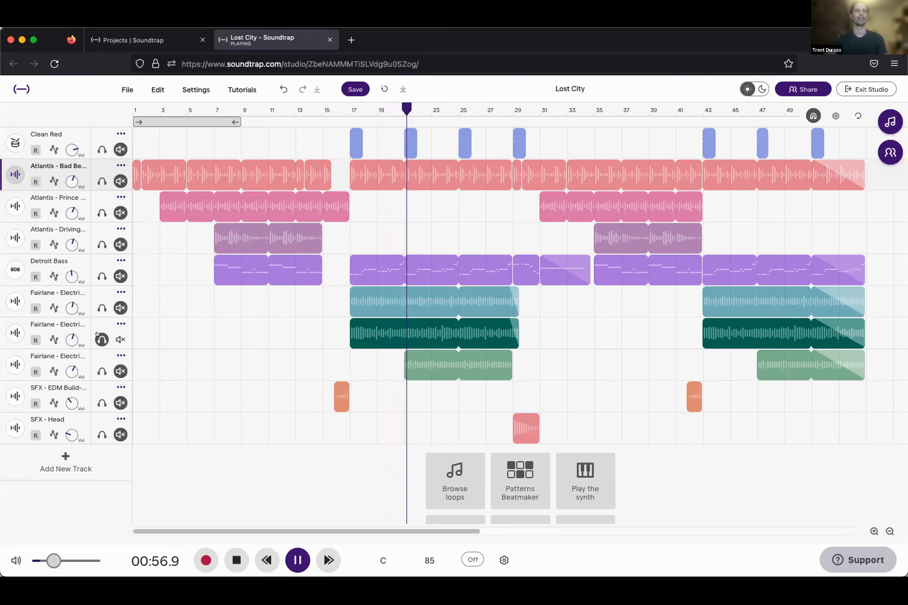
click(97, 333)
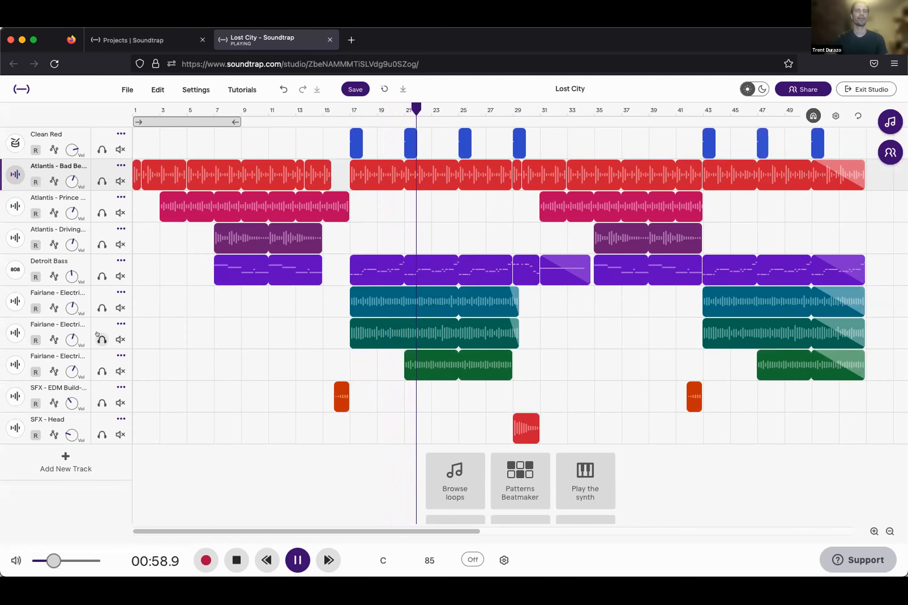
- Solo the three Fairlane tracks one after another during playback, release all three solos, and stop the song
click(101, 310)
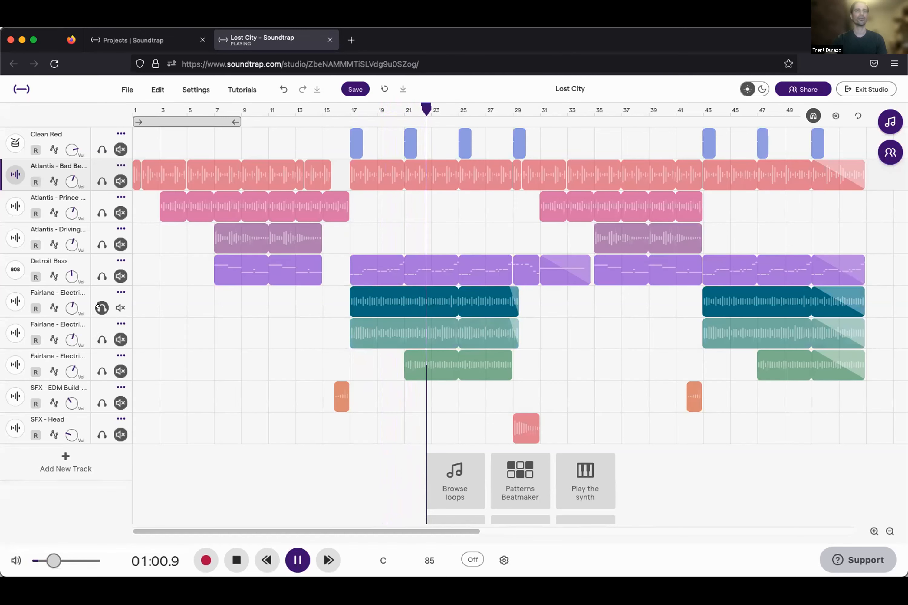
click(97, 339)
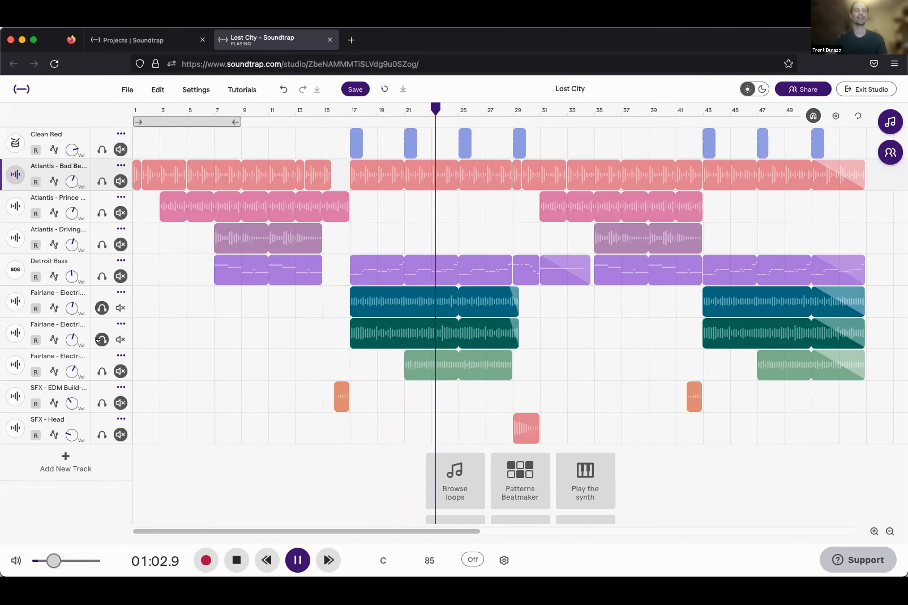
click(96, 369)
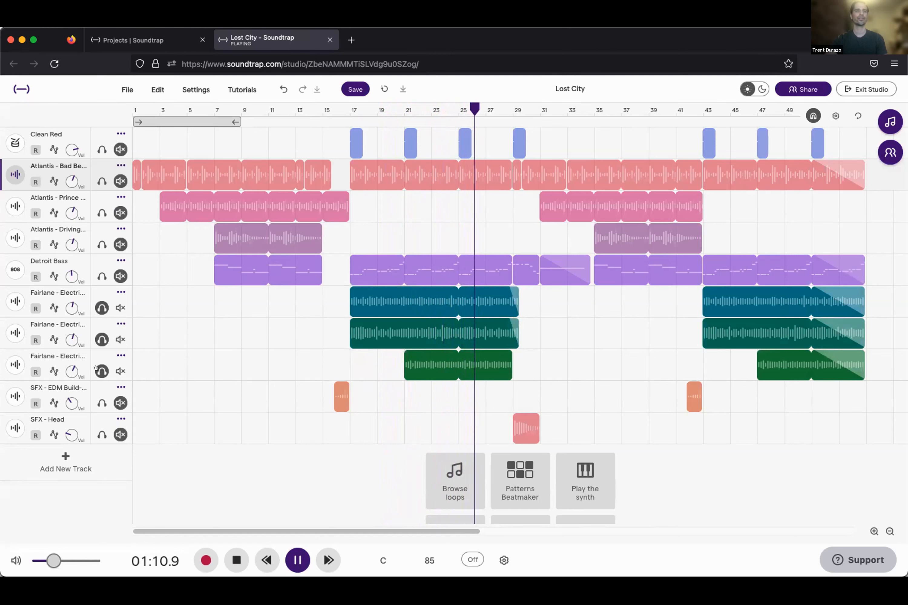
click(98, 368)
click(98, 338)
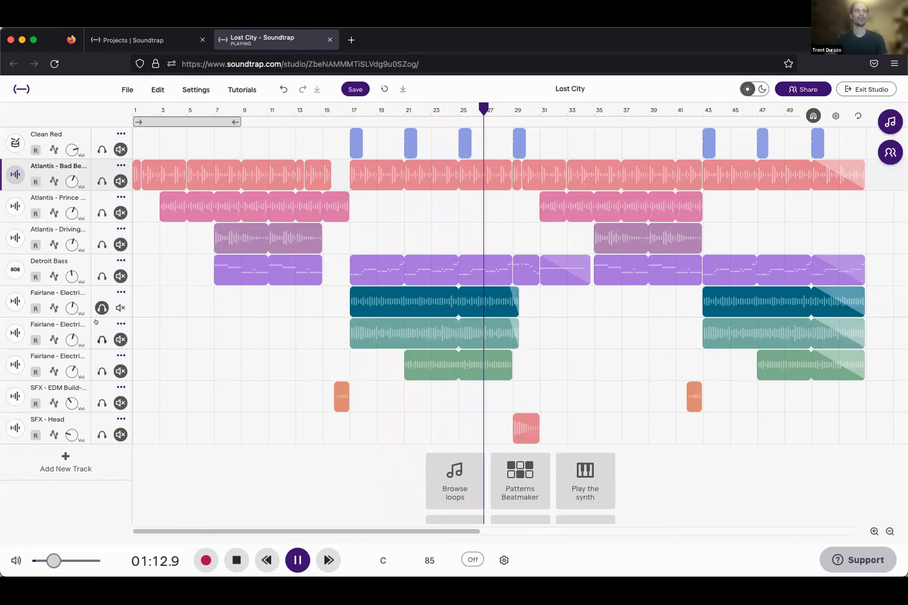
click(98, 306)
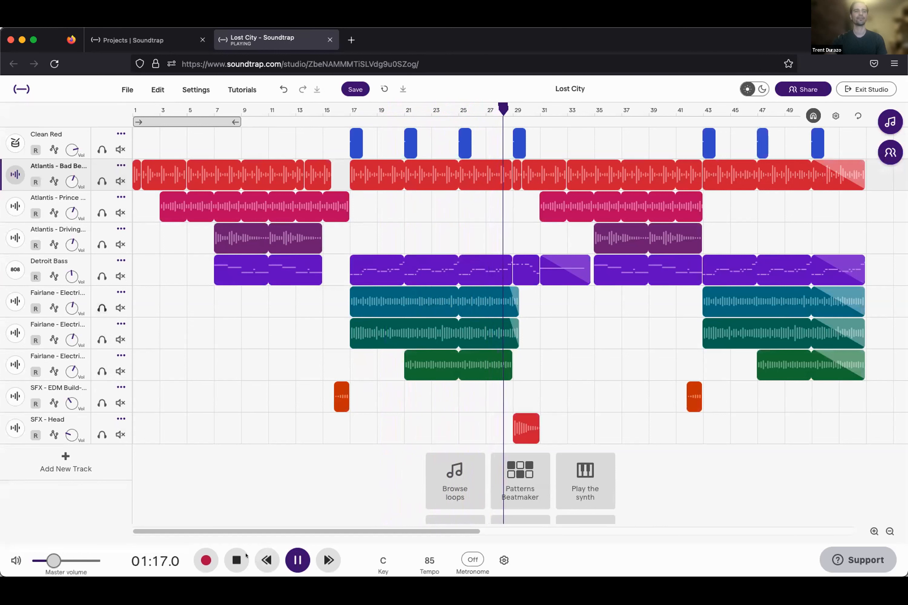
click(231, 551)
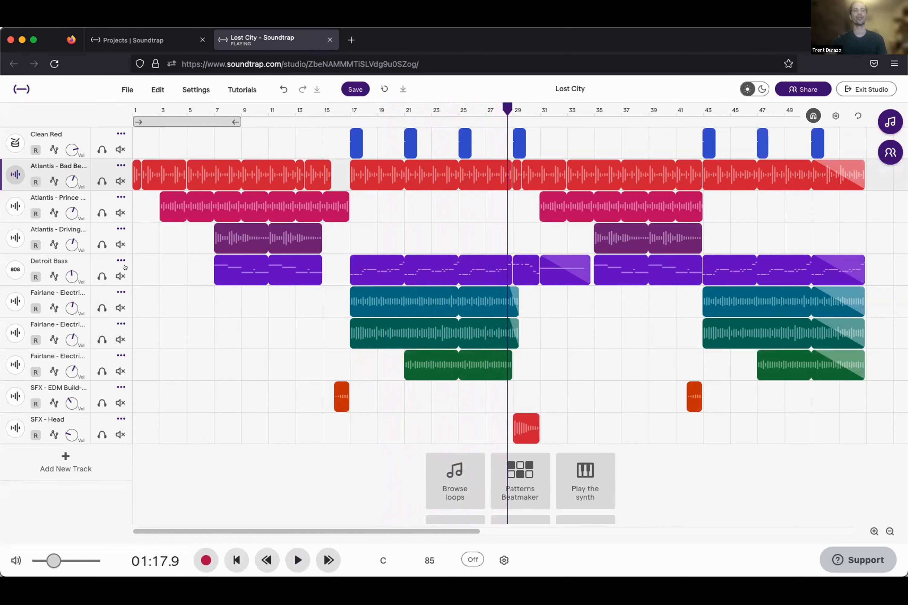
- Resume playback, audition the song with the first Atlantis track and Detroit Bass muted, unmute both, and stop
click(297, 560)
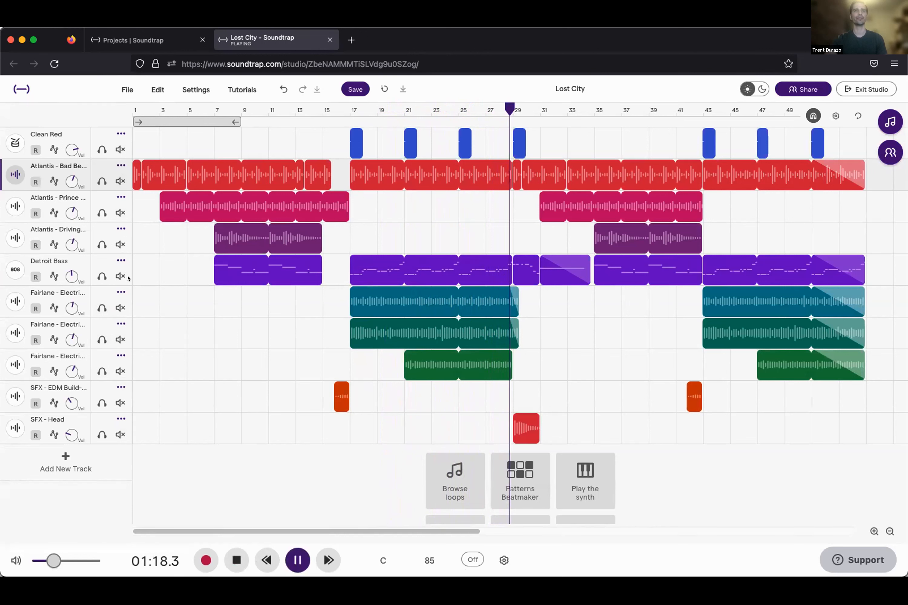
click(121, 181)
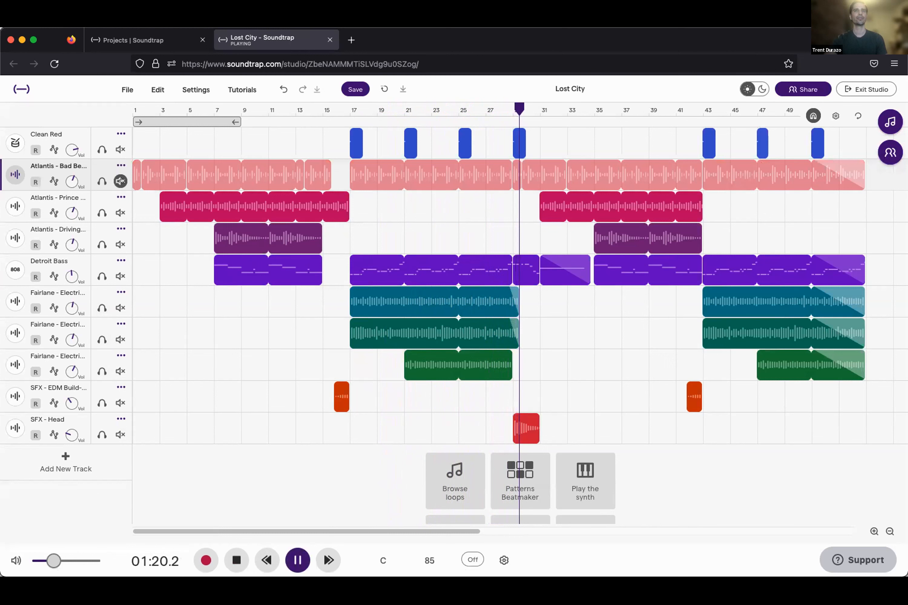
click(116, 272)
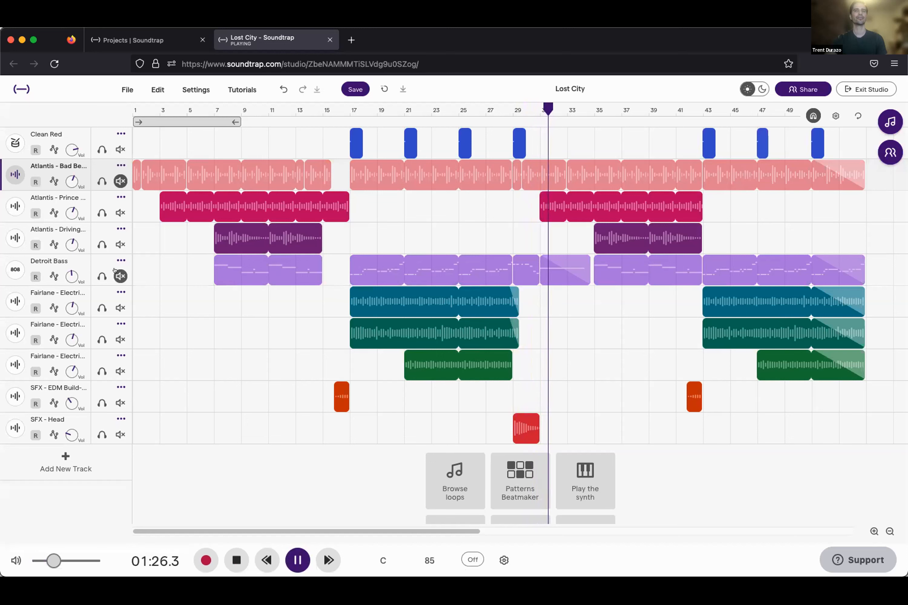
click(115, 271)
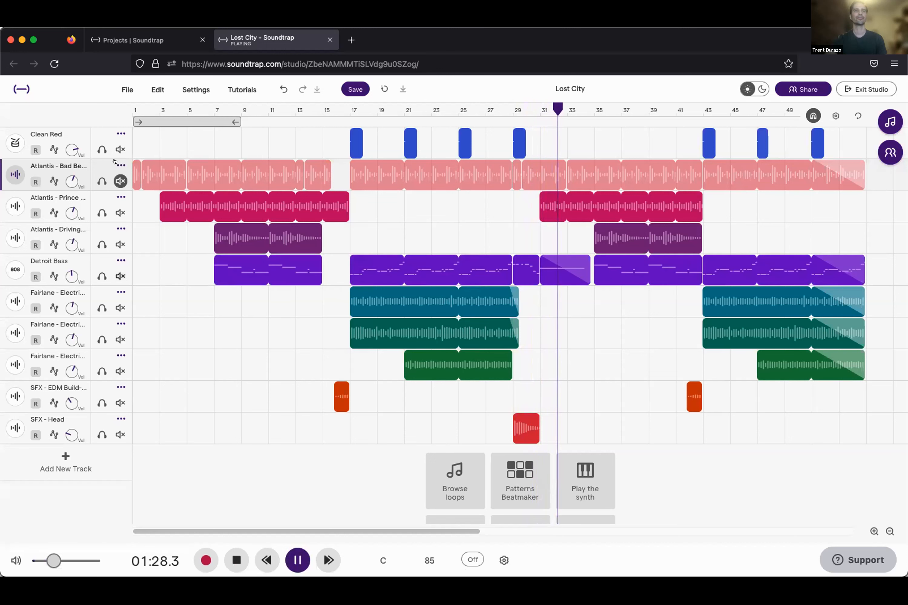
click(115, 179)
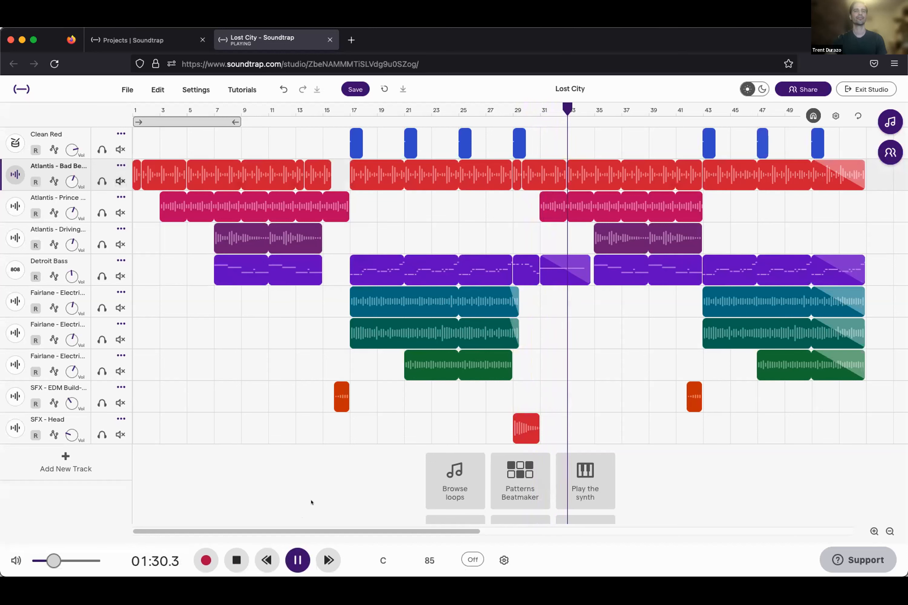
click(233, 557)
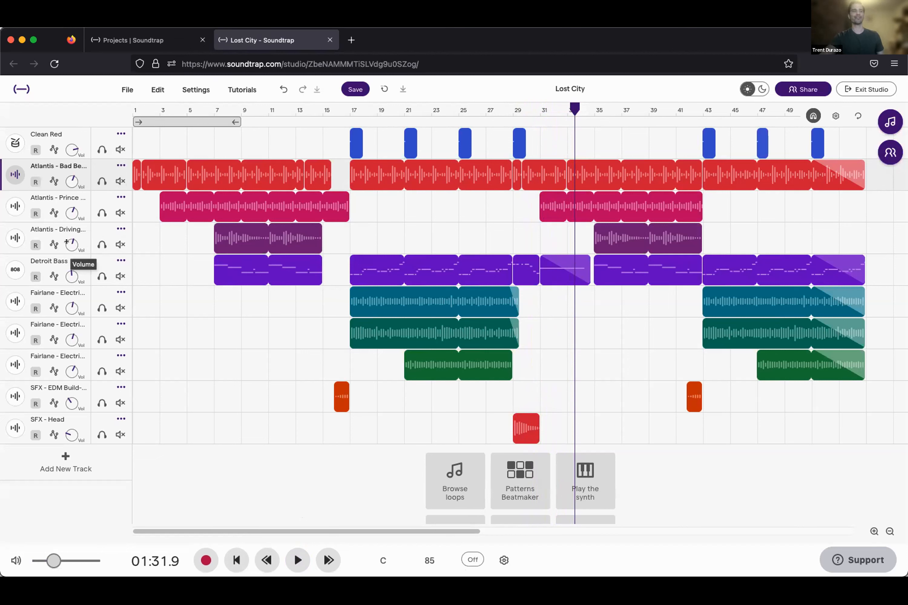
- Raise the volume of the Atlantis - Driving Guitar track and set the master volume to about 35 percent
mouse_move(61, 239)
mouse_down()
mouse_move(70, 252)
mouse_move(41, 243)
mouse_move(66, 233)
mouse_move(71, 240)
mouse_move(62, 241)
mouse_move(67, 231)
mouse_move(63, 239)
mouse_up()
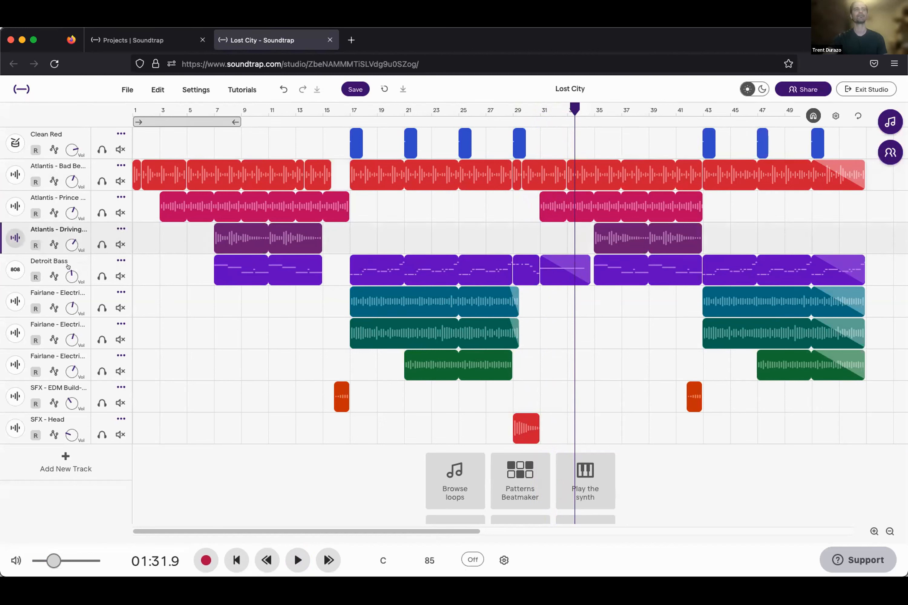
click(67, 239)
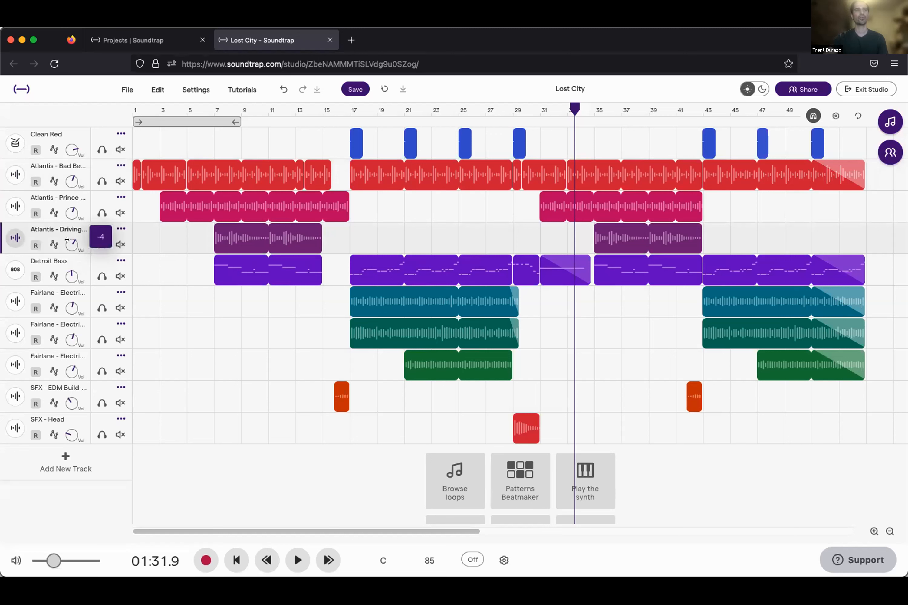
drag(67, 233, 68, 198)
mouse_move(68, 253)
mouse_down()
mouse_move(67, 366)
mouse_move(67, 239)
mouse_up()
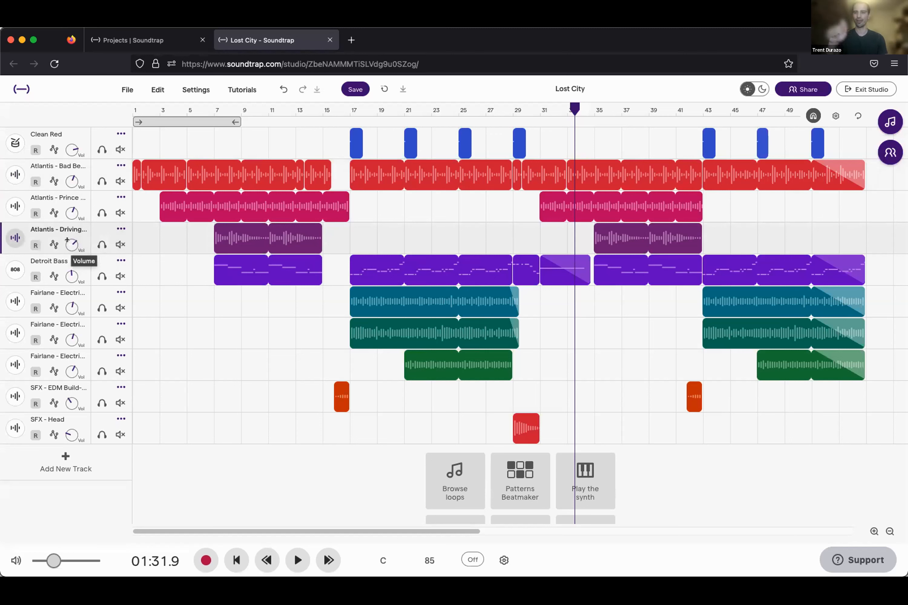
drag(67, 240, 68, 243)
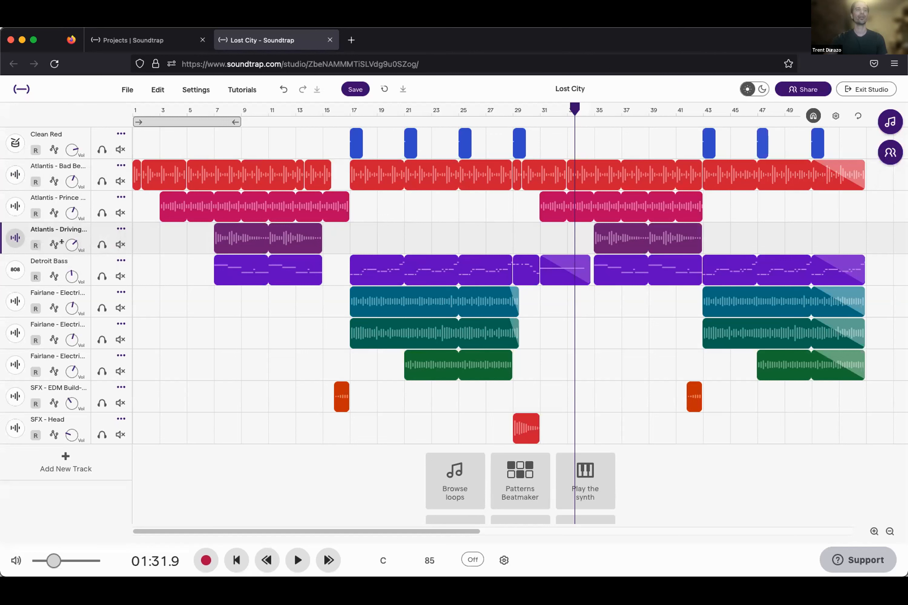
mouse_move(50, 557)
mouse_down()
mouse_move(66, 558)
mouse_move(46, 558)
mouse_move(53, 557)
mouse_up()
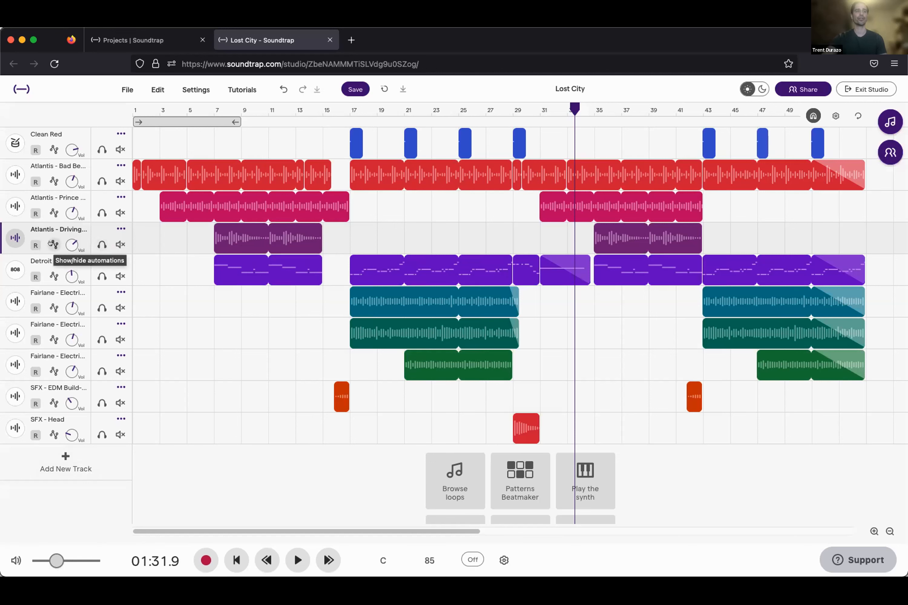
- Show and hide the automation lane of the Atlantis - Driving Guitar track and look over its track options
click(50, 243)
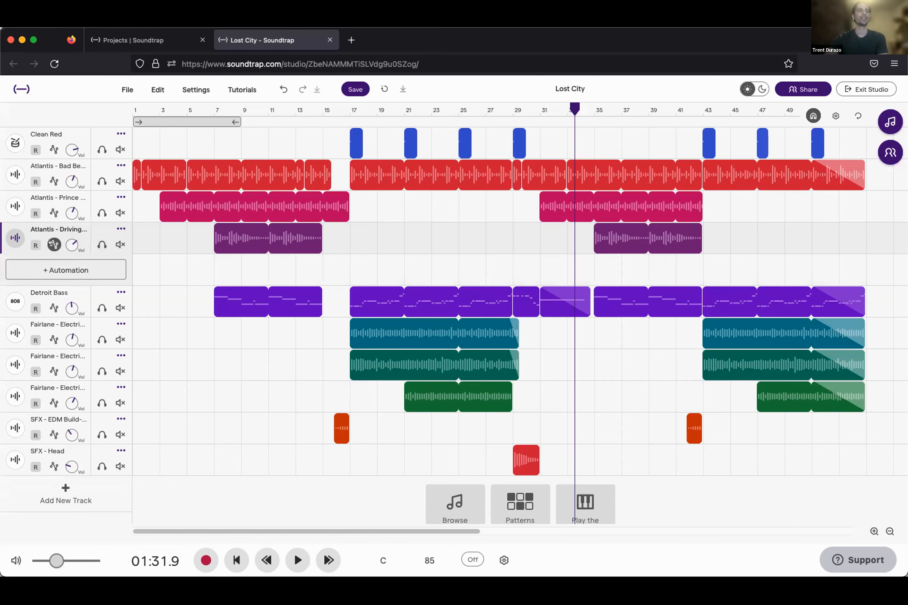
click(50, 243)
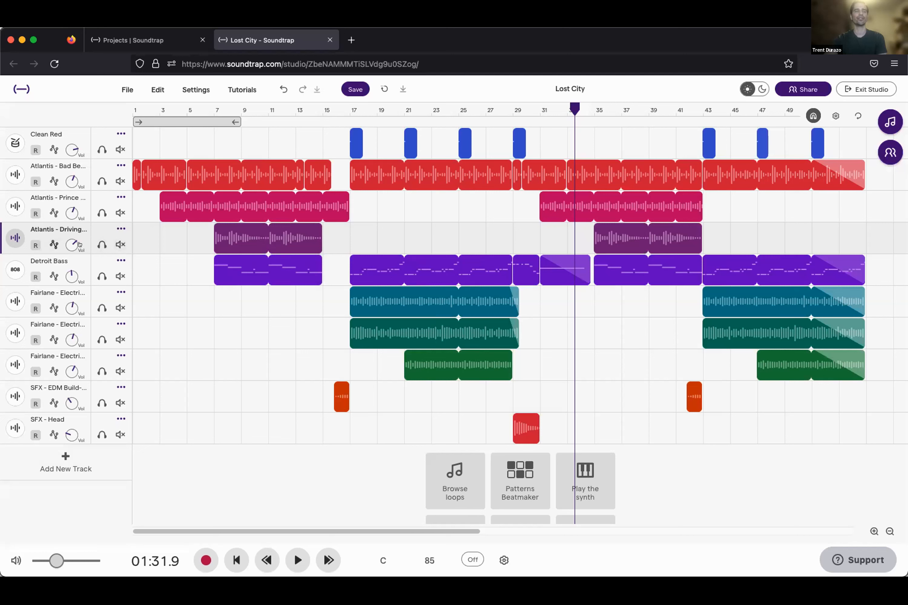
click(120, 226)
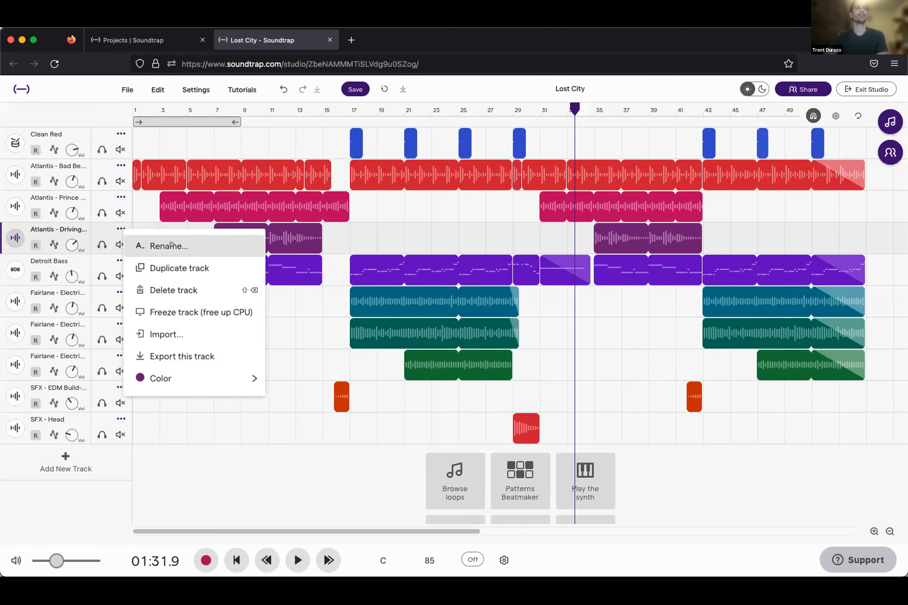
click(45, 228)
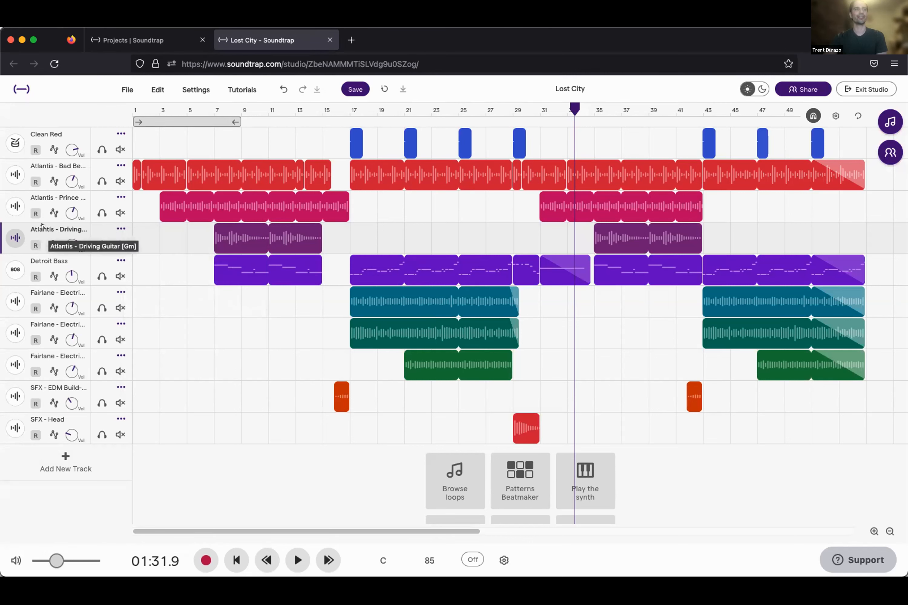
- Rename the Atlantis - Driving Guitar track as guitar
click(121, 229)
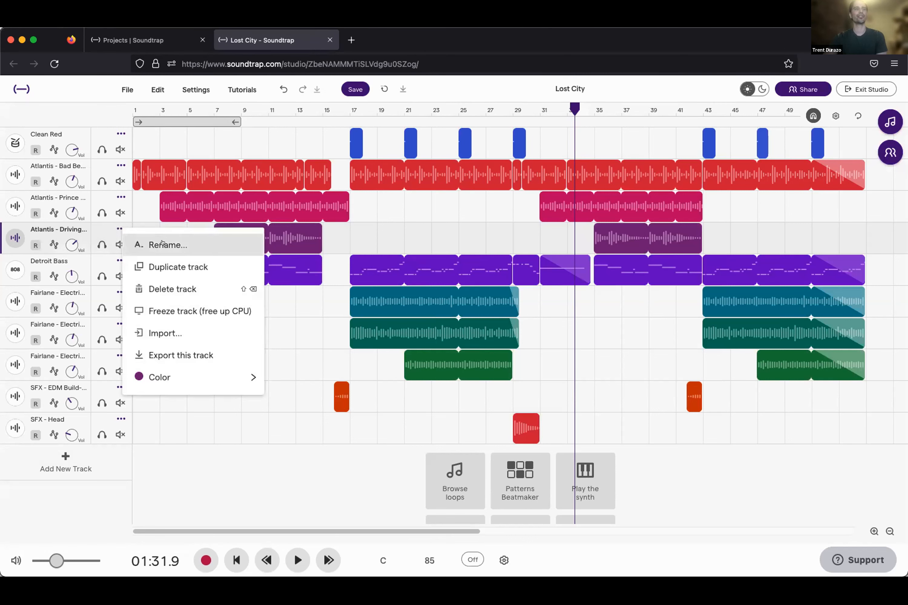
click(146, 245)
text(guitar)
key(Return)
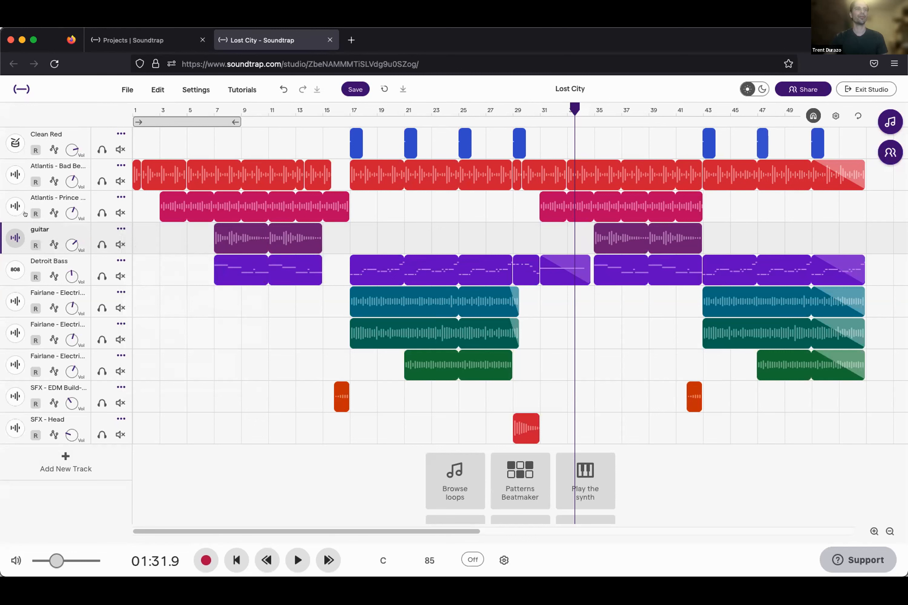
- Duplicate the guitar track
click(121, 228)
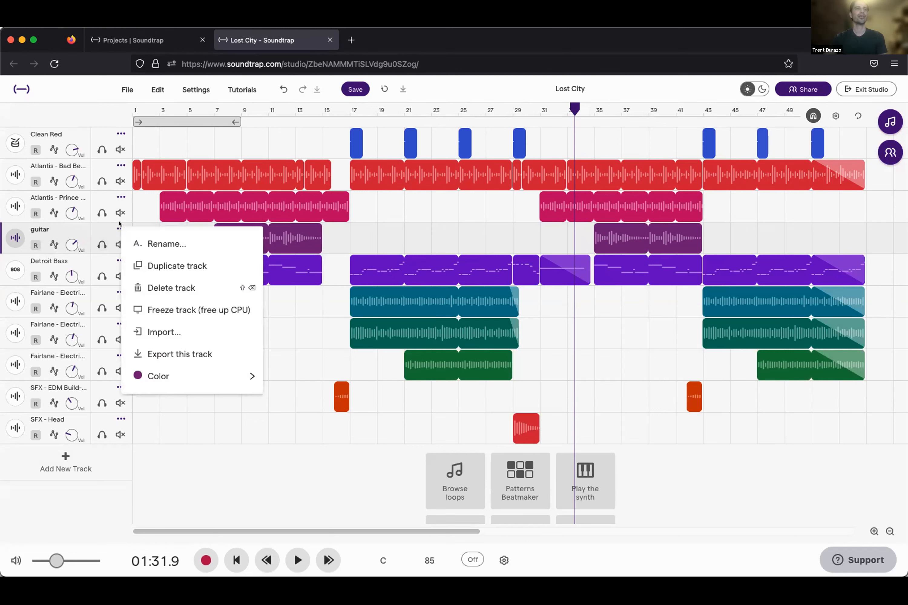
click(181, 266)
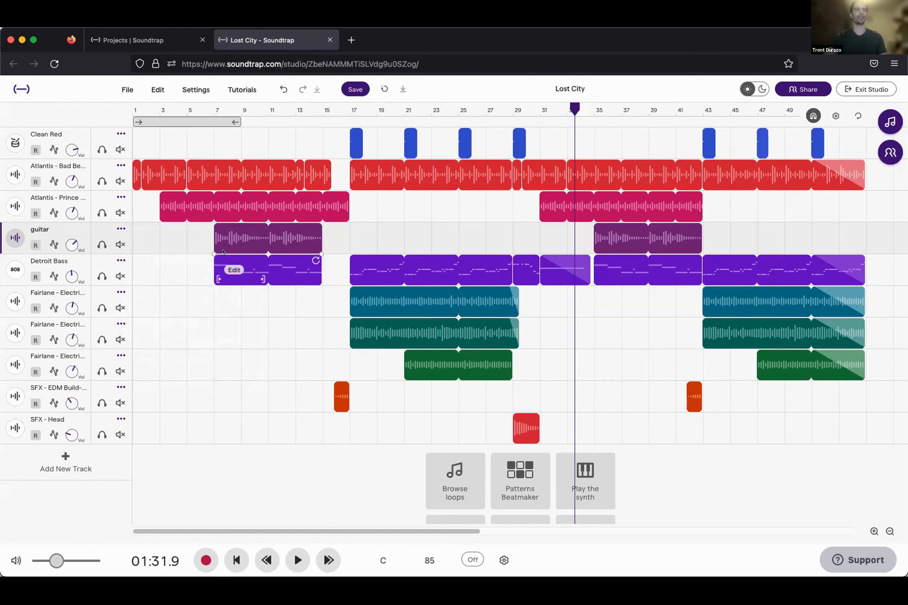
click(119, 229)
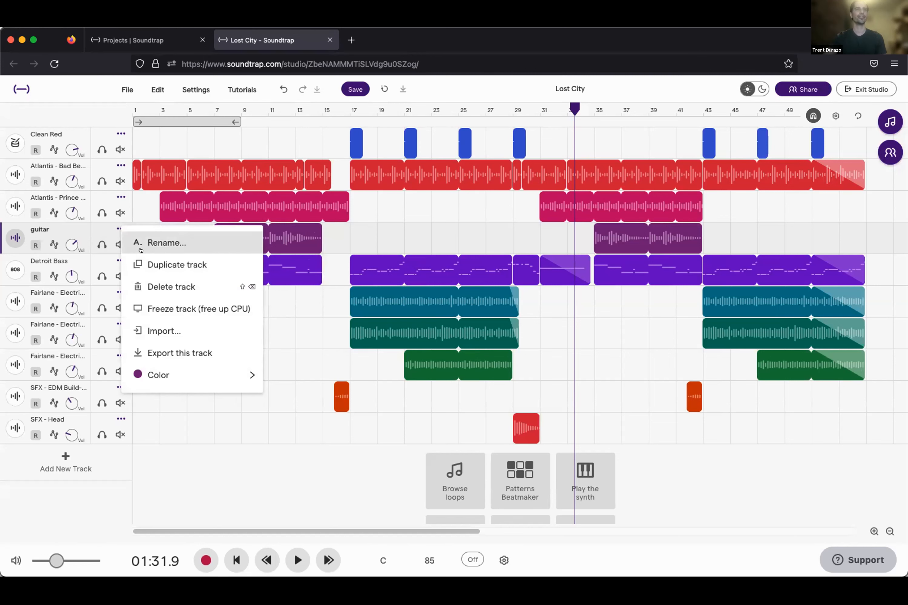
click(159, 264)
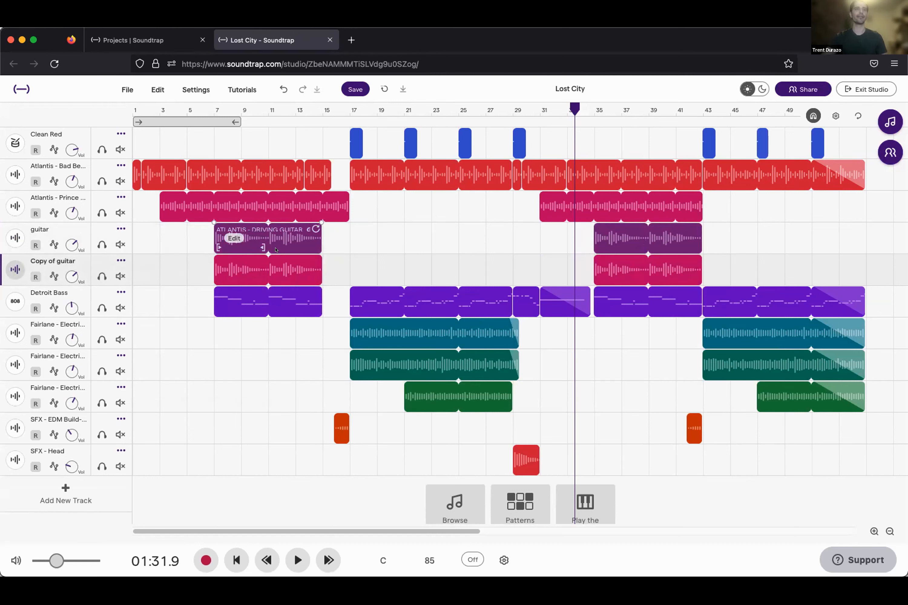
- Delete the early region from the Copy of guitar track and the later region from the original guitar track
click(245, 258)
click(282, 239)
click(291, 267)
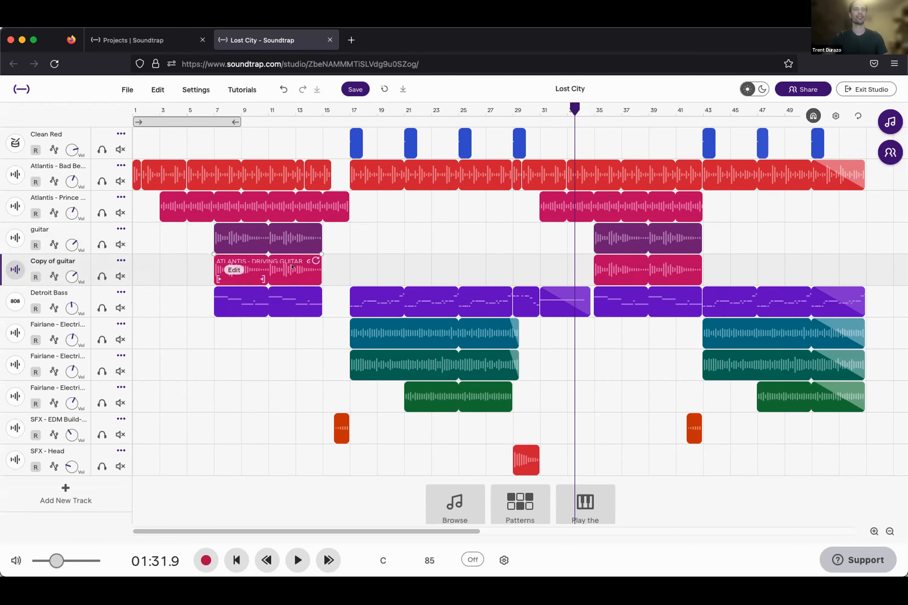
key(Delete)
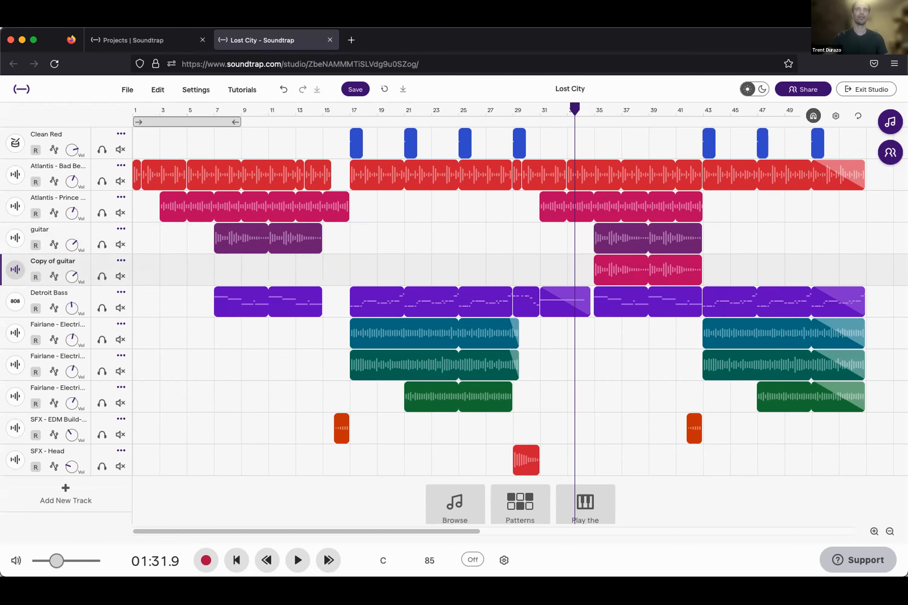
click(618, 265)
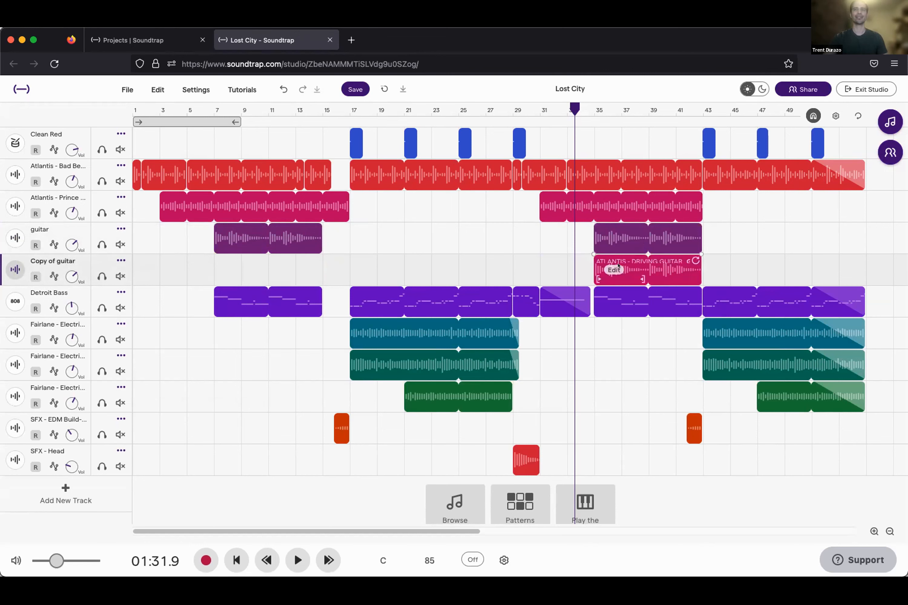
click(627, 233)
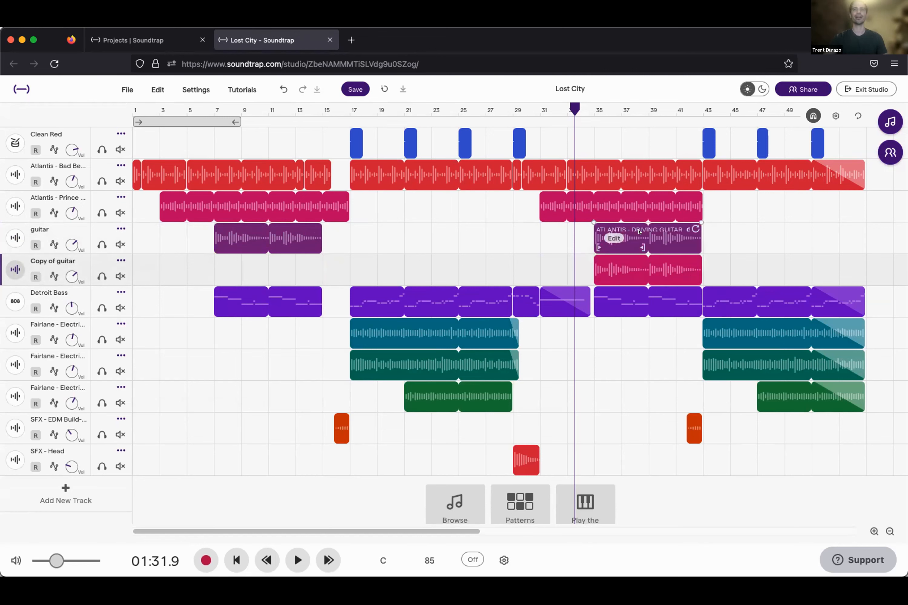
key(Delete)
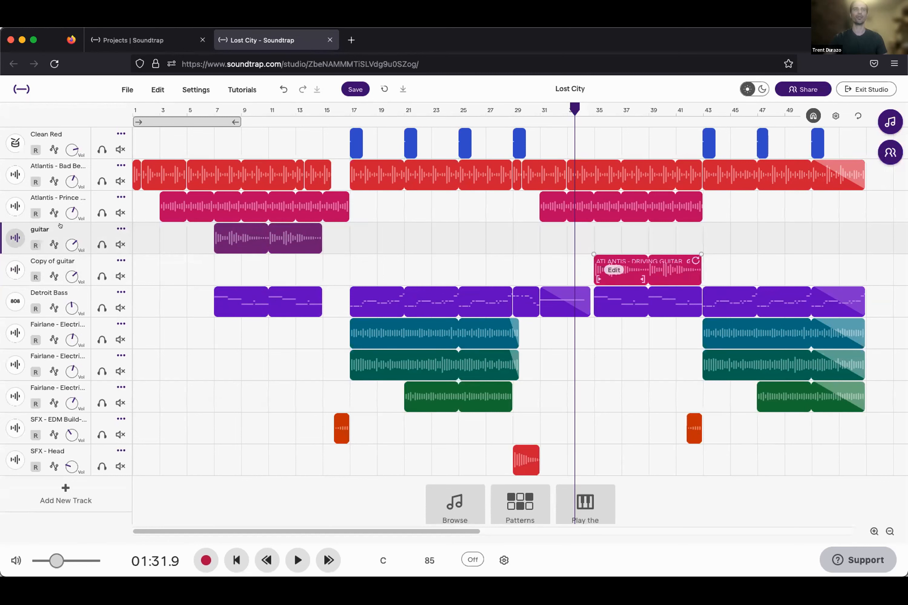
- Lower the volume of the Copy of guitar track and undo all edits back to before the track was duplicated
drag(67, 269, 68, 303)
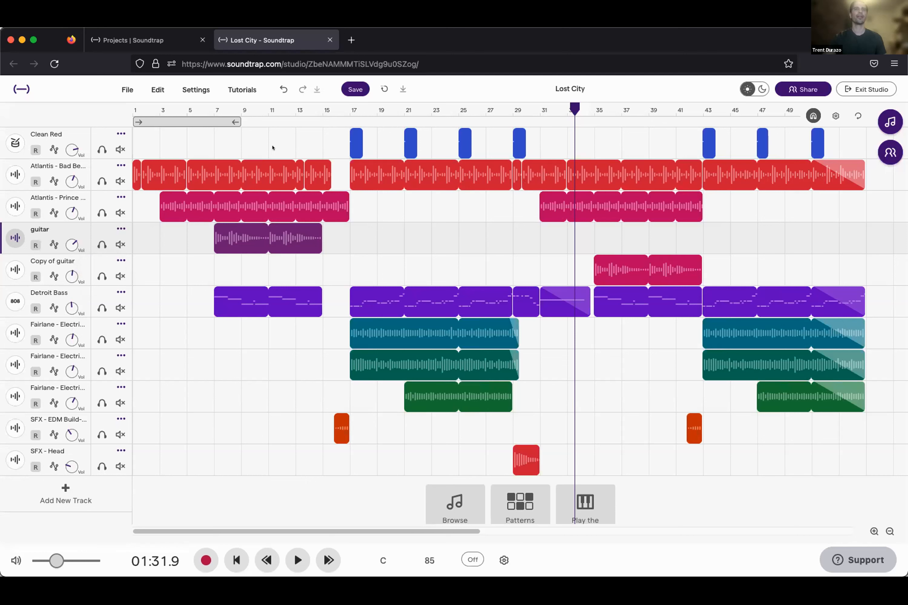
click(279, 86)
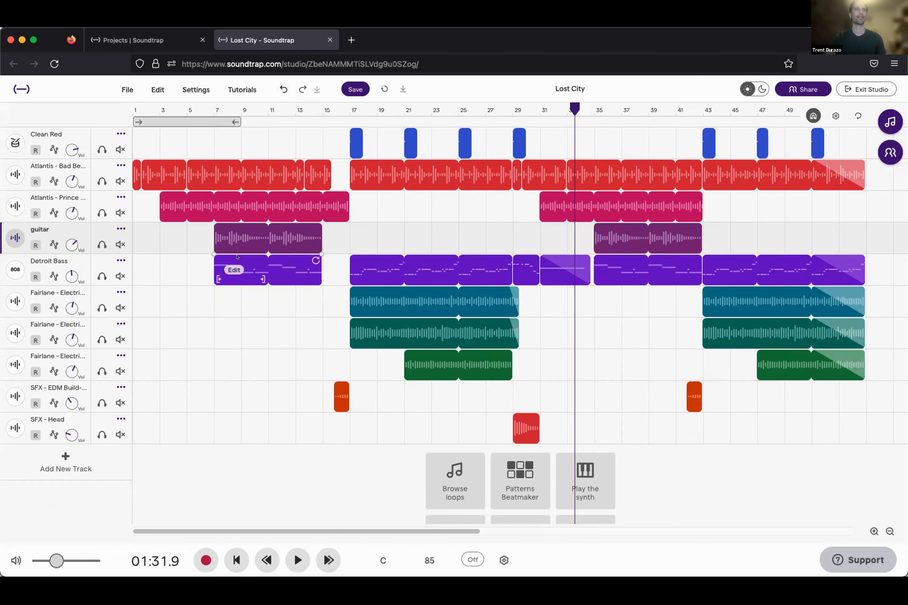
- Look over the guitar track's options, including deleting the track, and close them
click(121, 229)
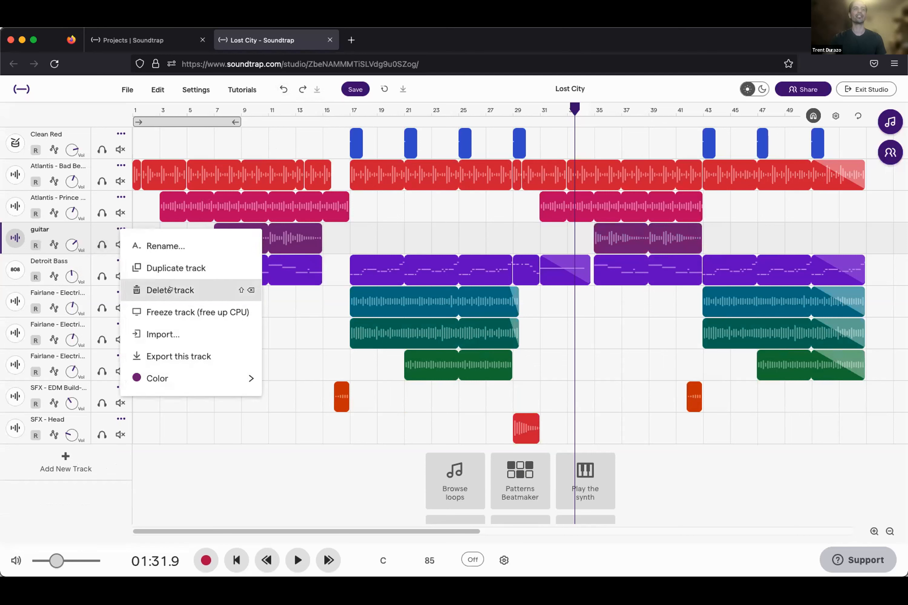
click(319, 320)
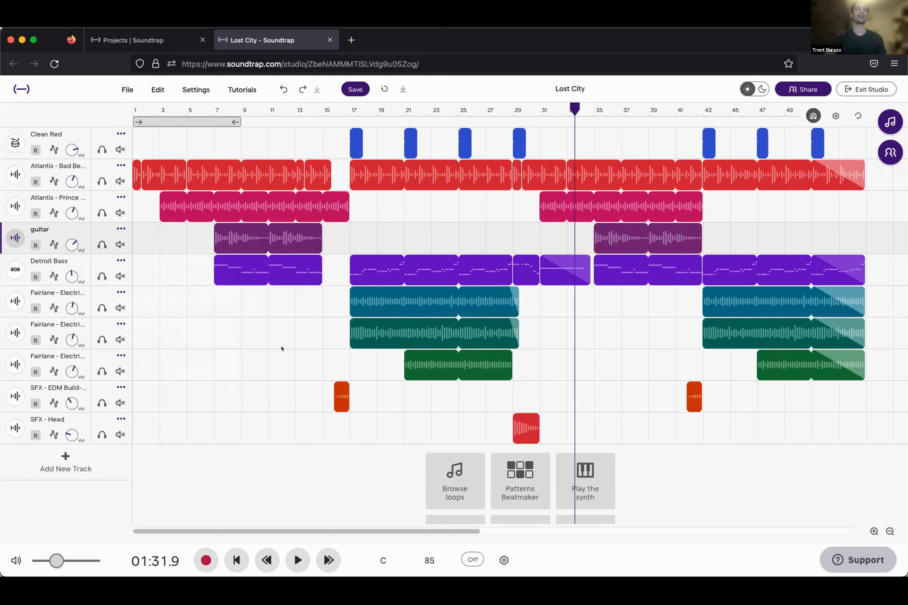
- Delete the region on the SFX - Head track and the emptied track, and undo both deletions
mouse_move(438, 376)
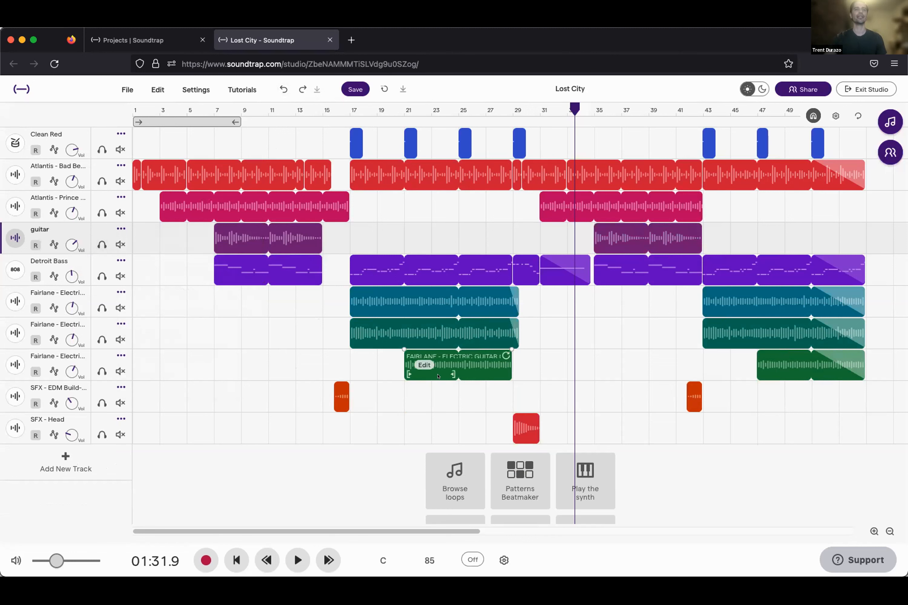
click(521, 426)
key(Delete)
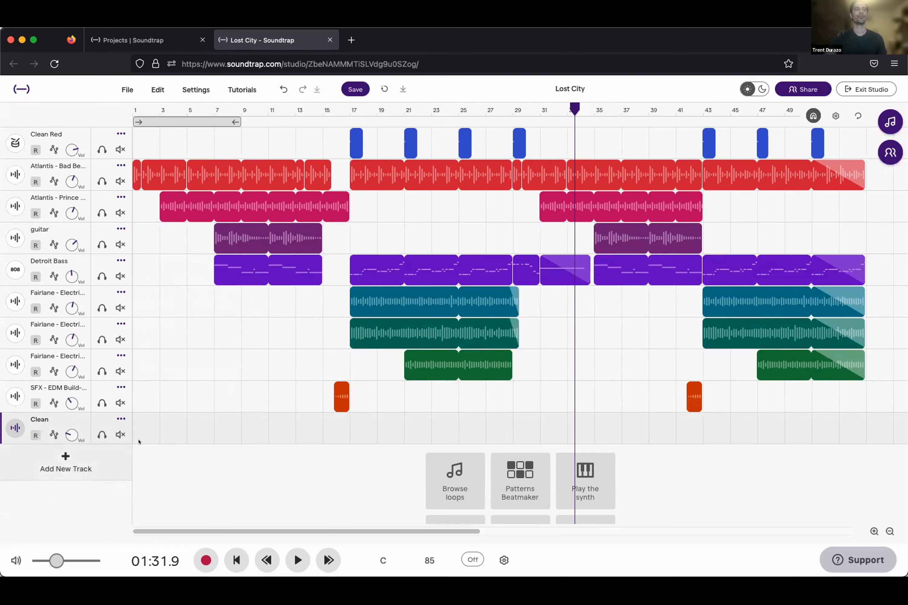
click(120, 418)
click(186, 445)
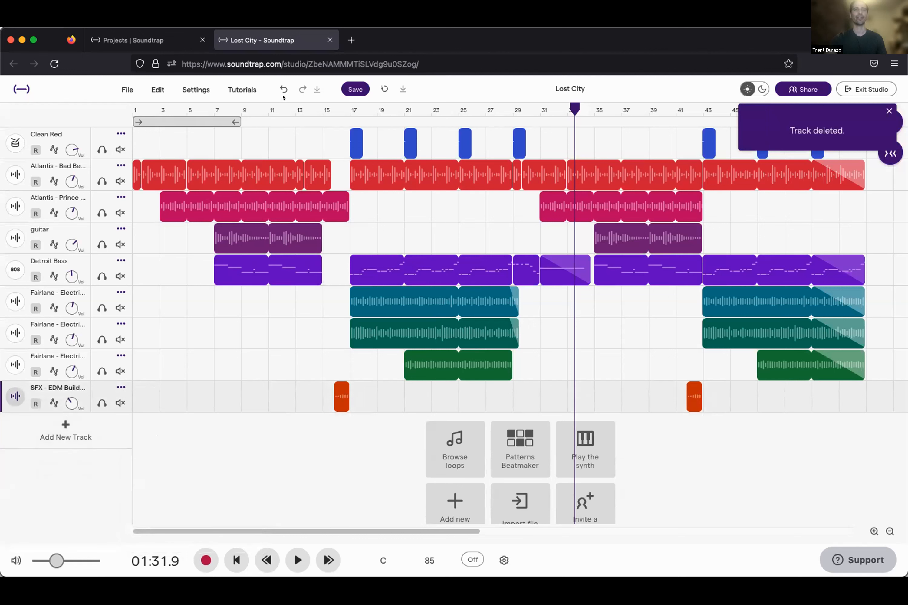
click(278, 86)
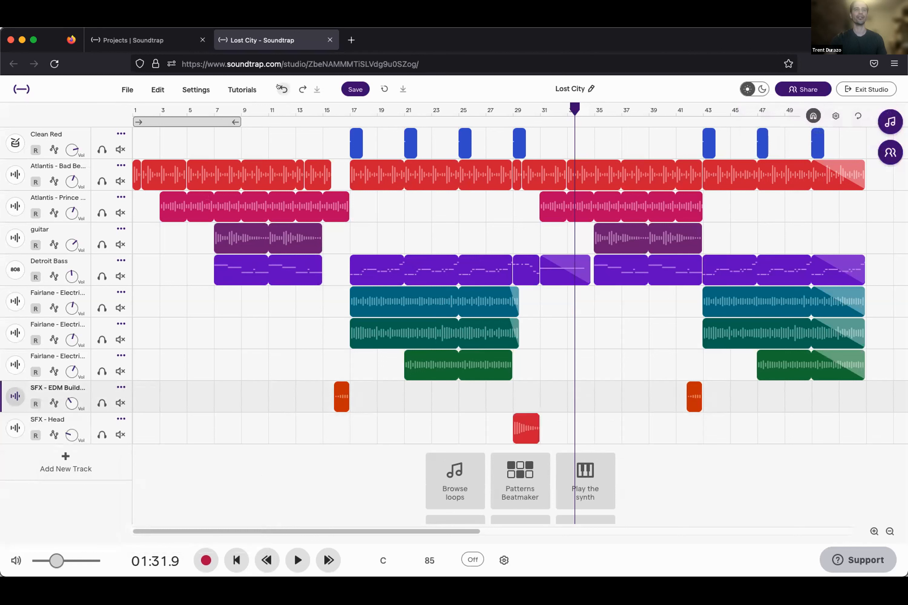
- Place the playhead at bar 17 and look over the middle Fairlane guitar track's options, including its colour choices
click(356, 469)
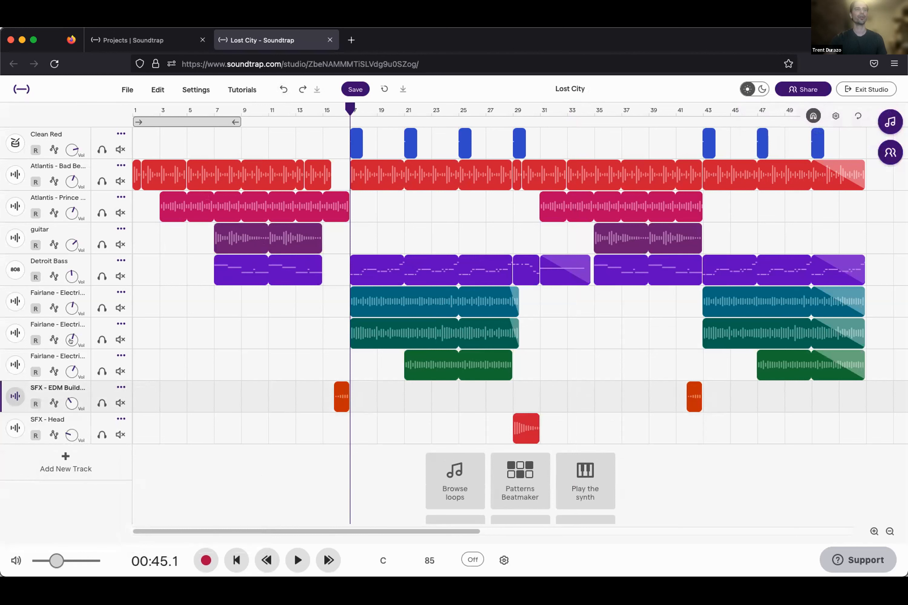
click(114, 321)
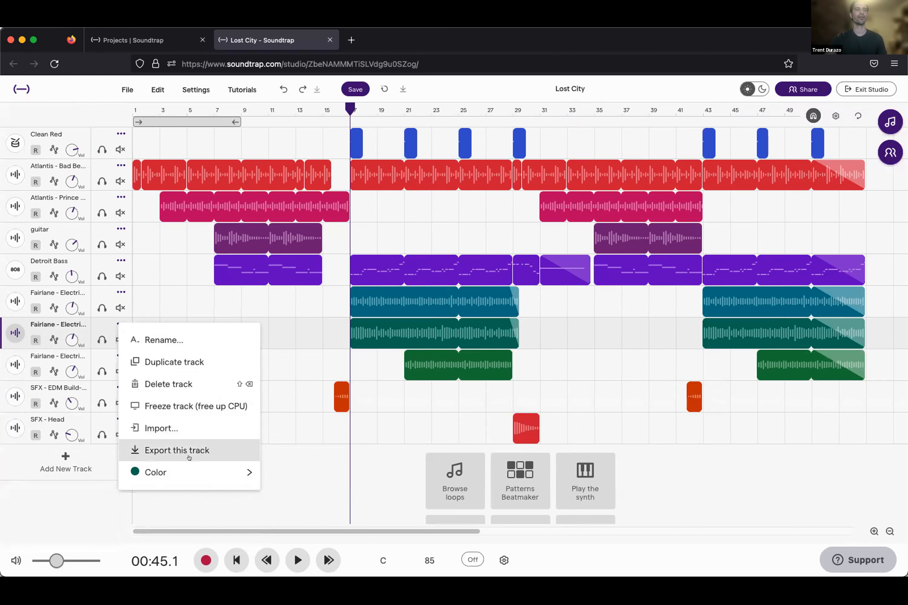
mouse_move(223, 473)
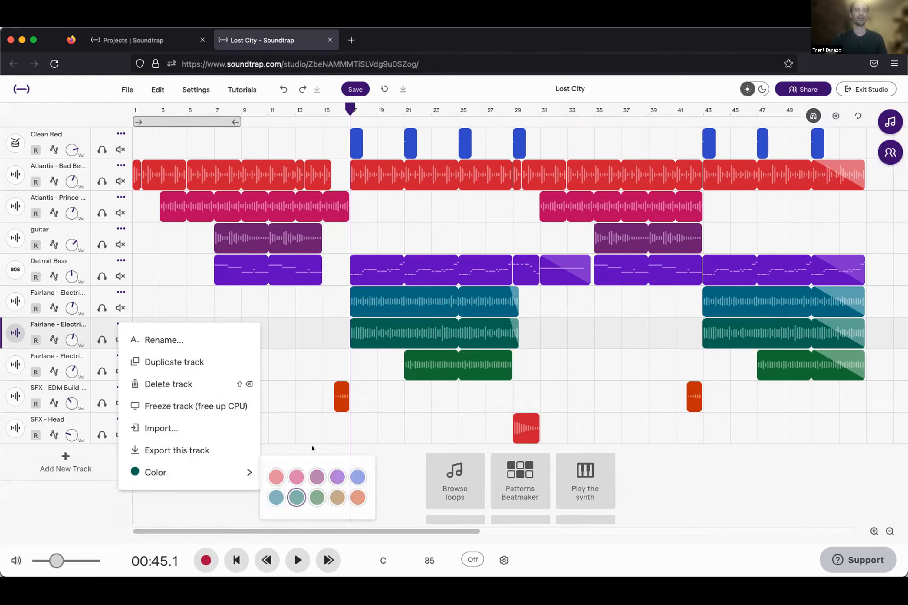
click(282, 423)
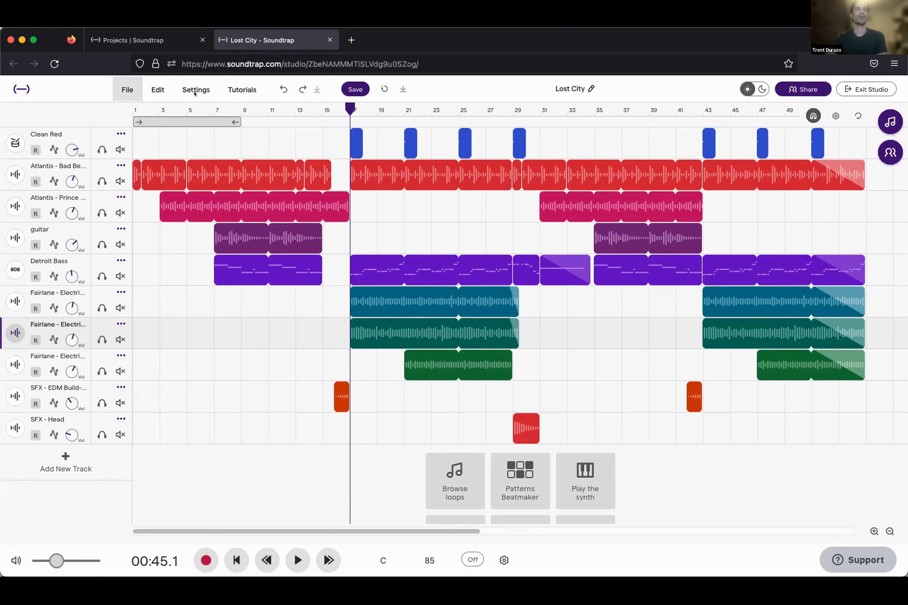
- Save the Lost City project and create a new, empty music project
click(351, 88)
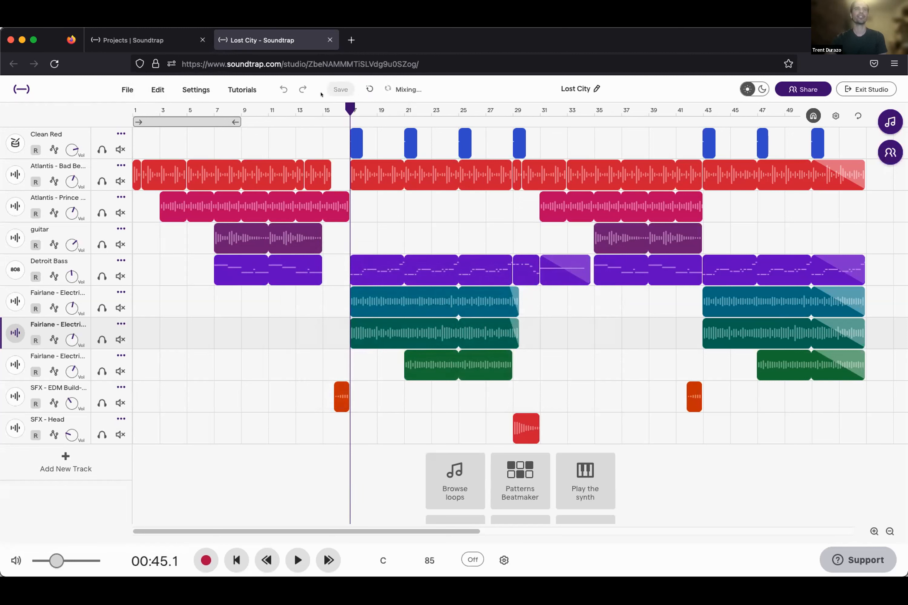
click(122, 88)
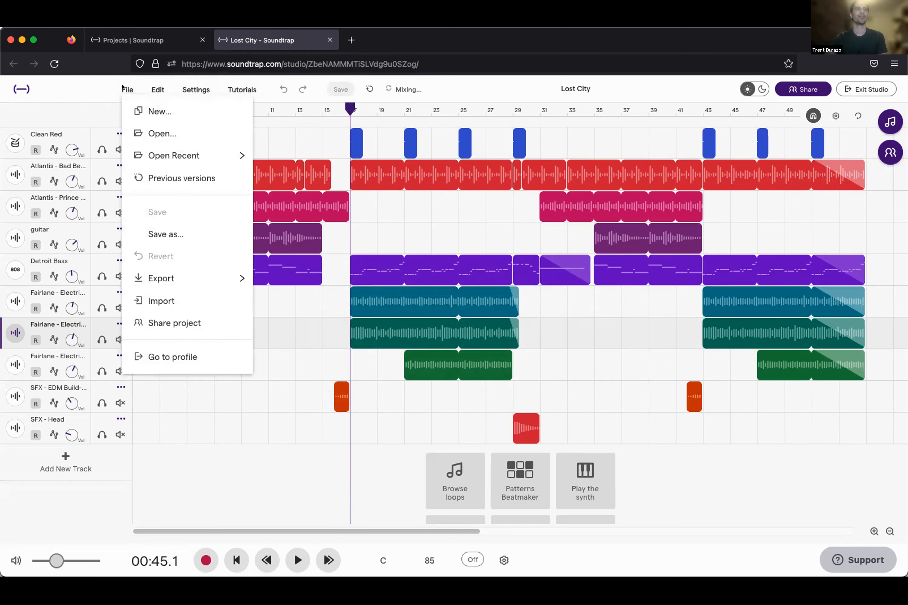
click(155, 111)
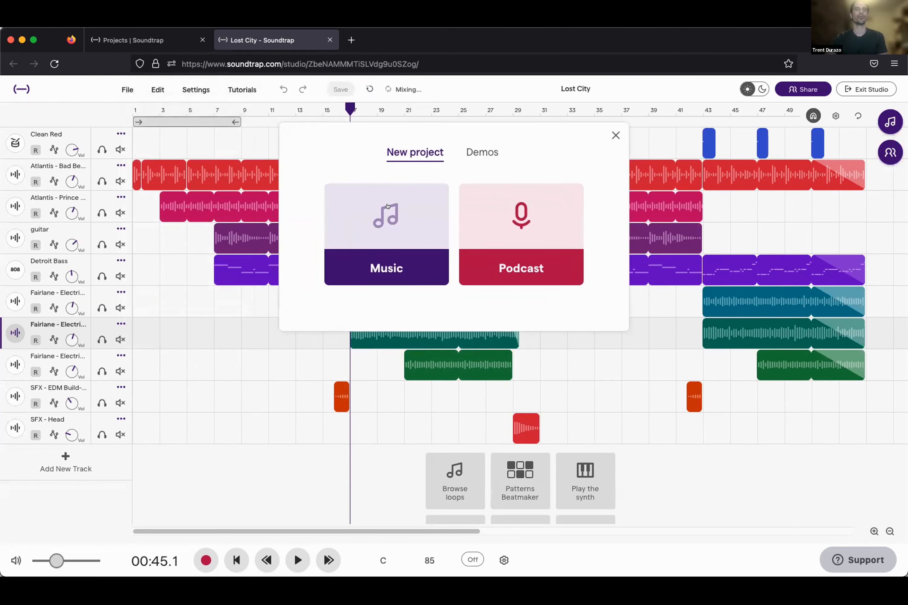
click(402, 215)
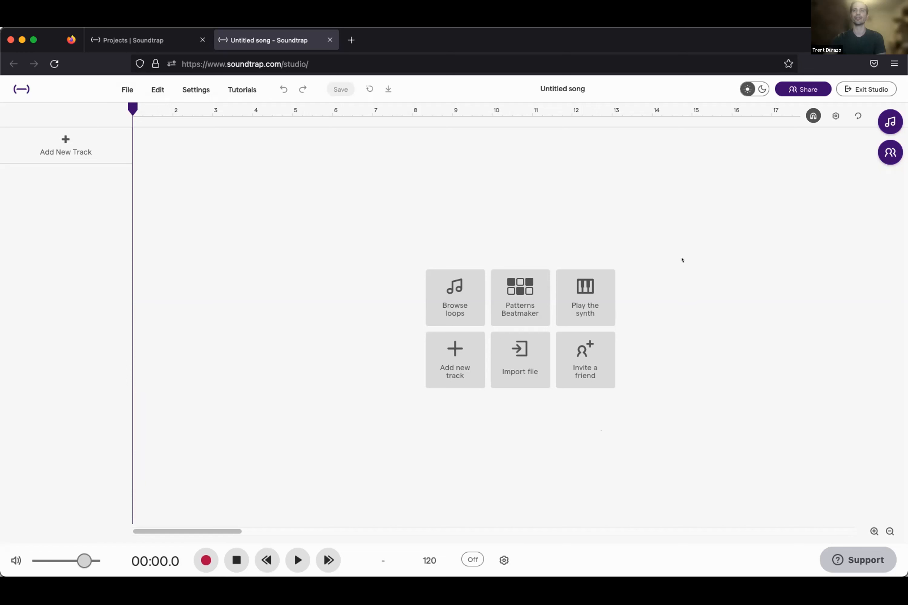
- Open the loop library and replace the Originals filter with Beats
click(890, 122)
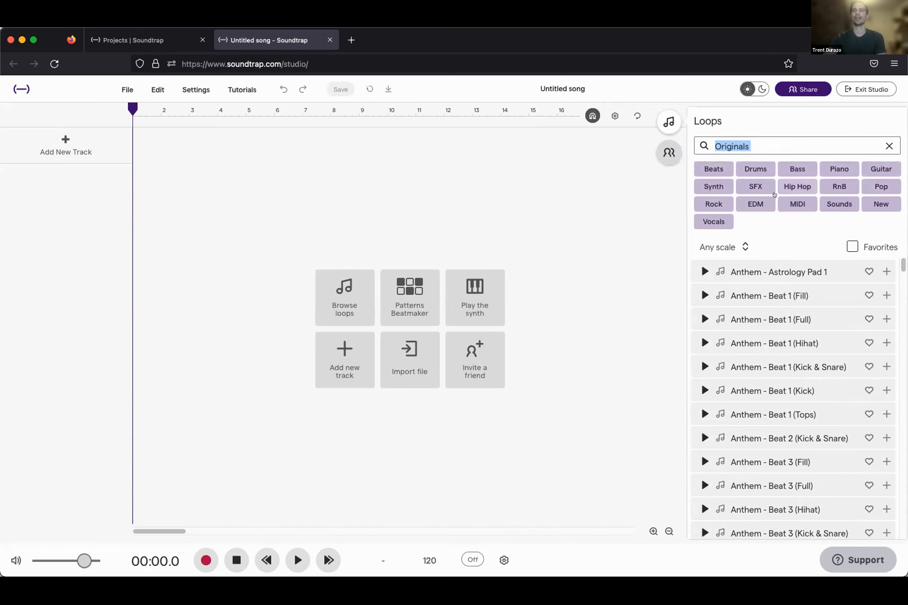
drag(903, 265, 890, 230)
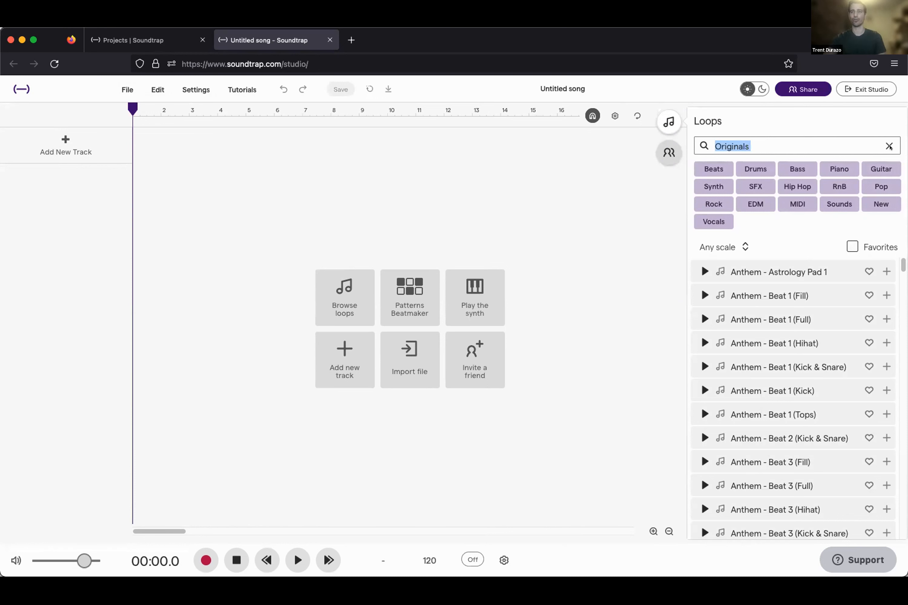
click(886, 144)
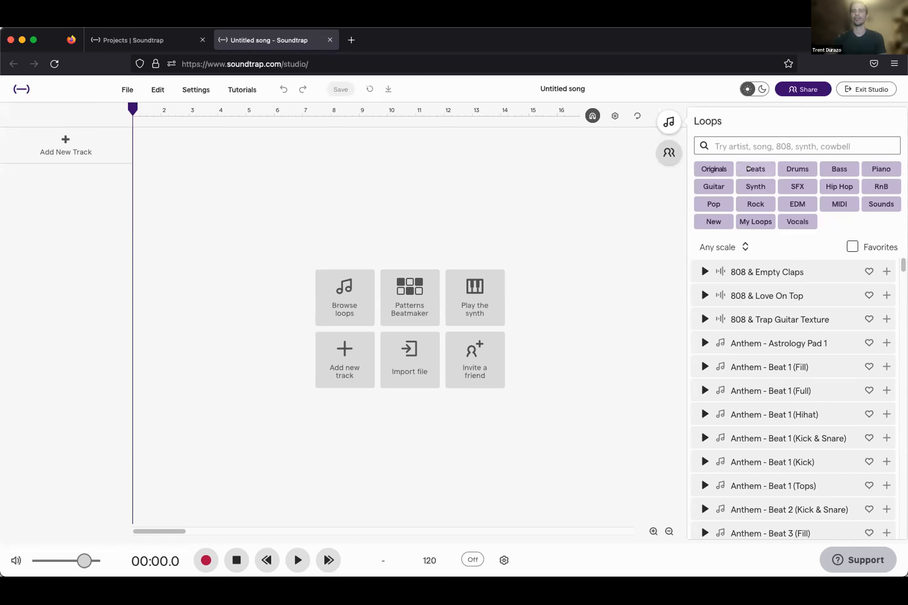
click(749, 168)
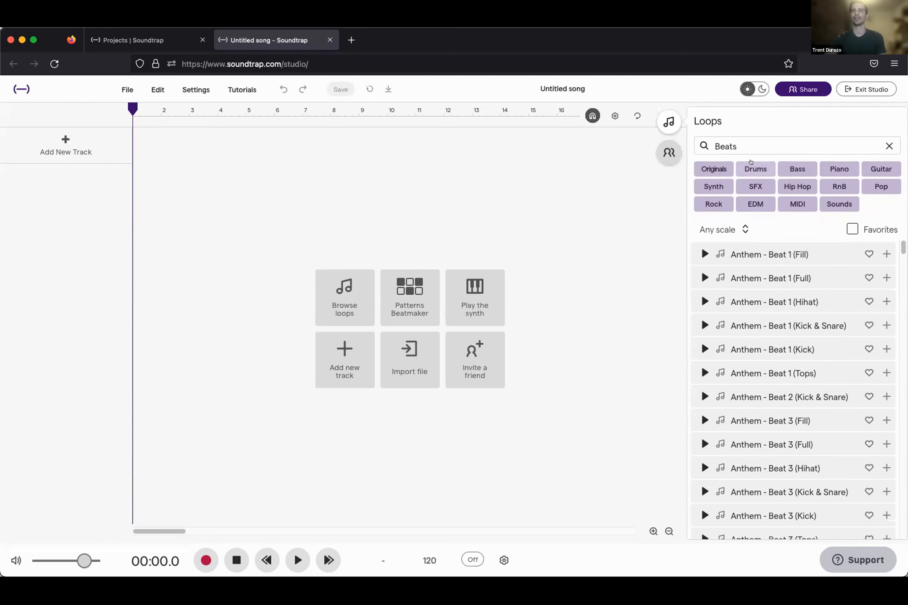
mouse_move(899, 242)
mouse_down()
mouse_move(900, 405)
mouse_move(886, 376)
mouse_move(894, 233)
mouse_up()
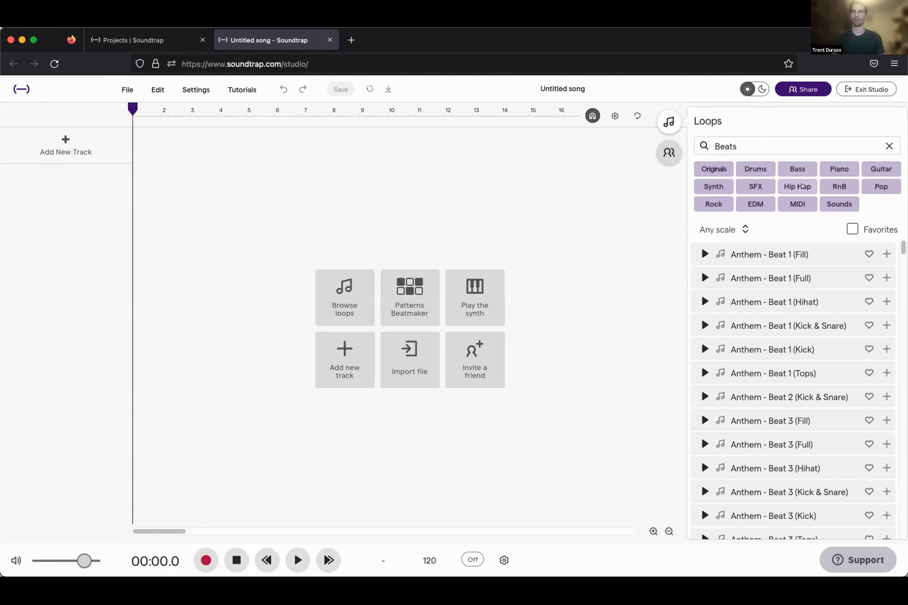
- Narrow the loop search to "Beats trap" and browse the matching loops
click(762, 141)
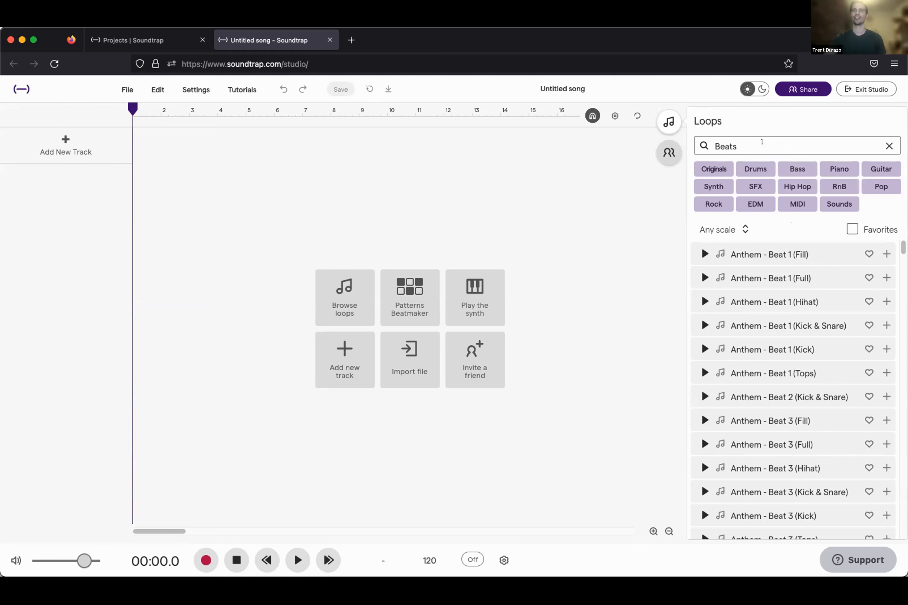
text(trap)
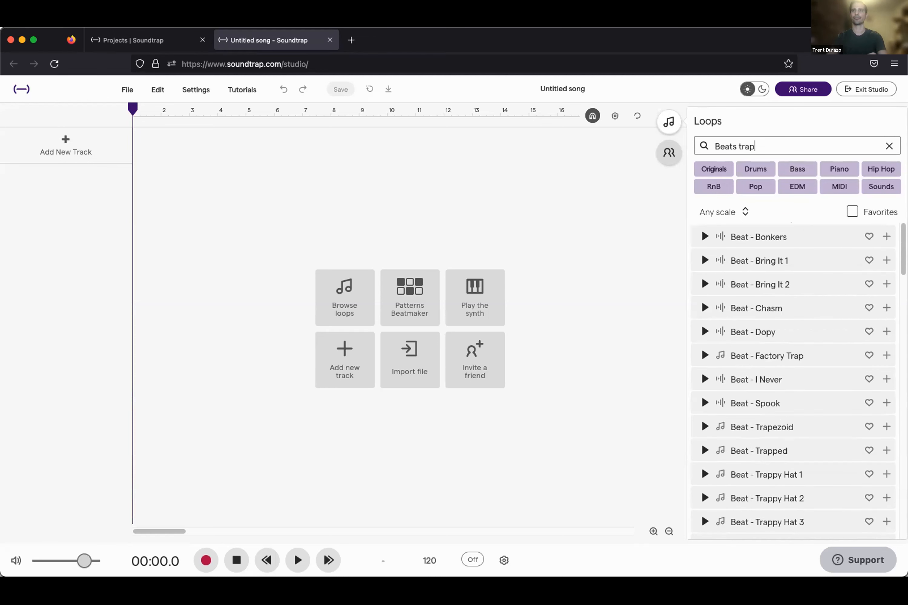
drag(901, 231, 880, 204)
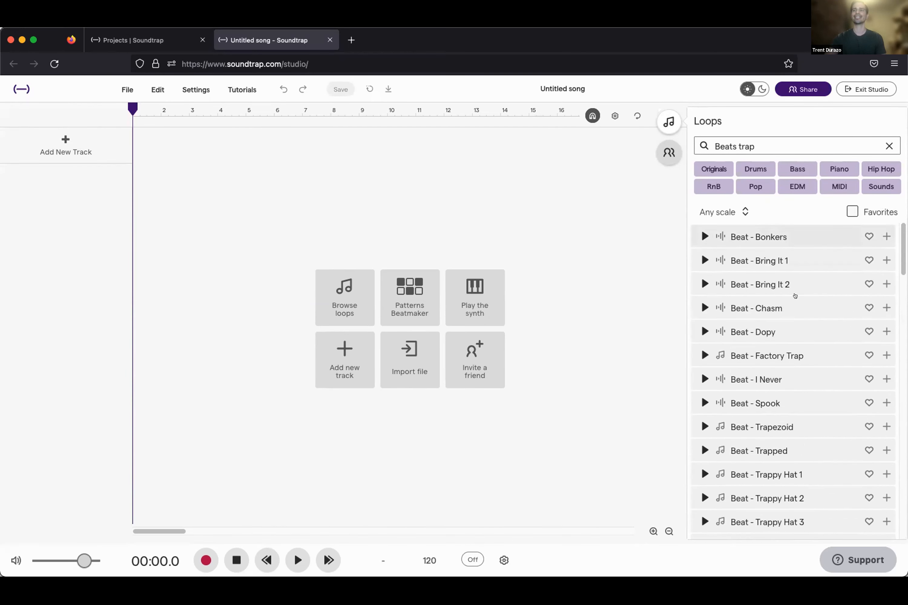
mouse_move(901, 231)
mouse_down()
mouse_move(900, 256)
mouse_move(899, 229)
mouse_up()
- Preview the loops Beat - Bonkers, Beat - Bring It 1 and Beat - Bring It 2, and replay Beat - Bring It 1
click(700, 233)
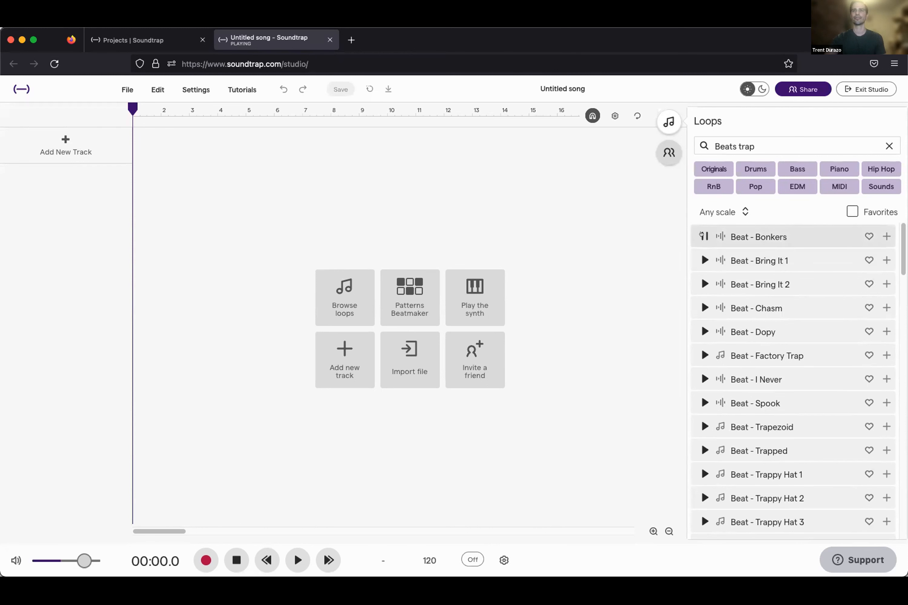
click(703, 260)
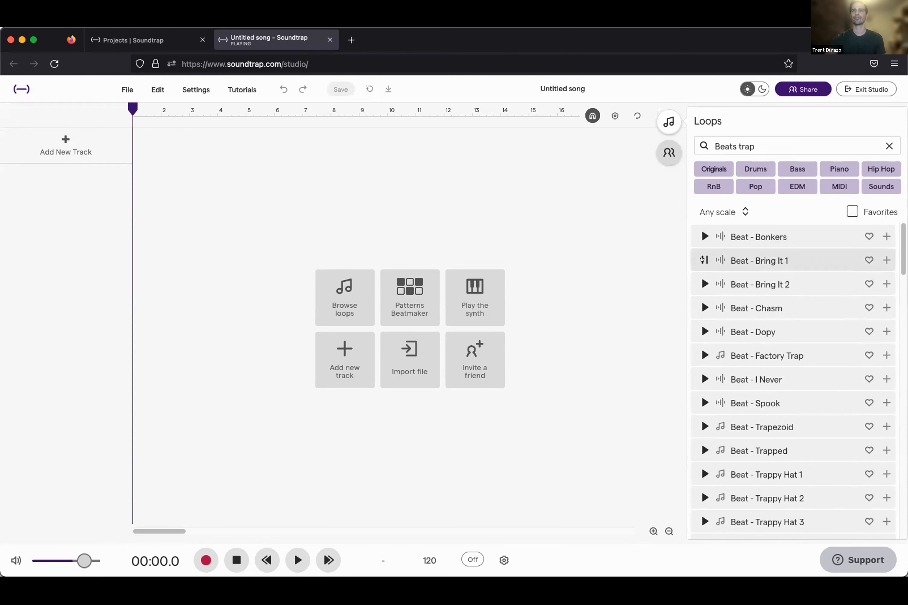
click(703, 283)
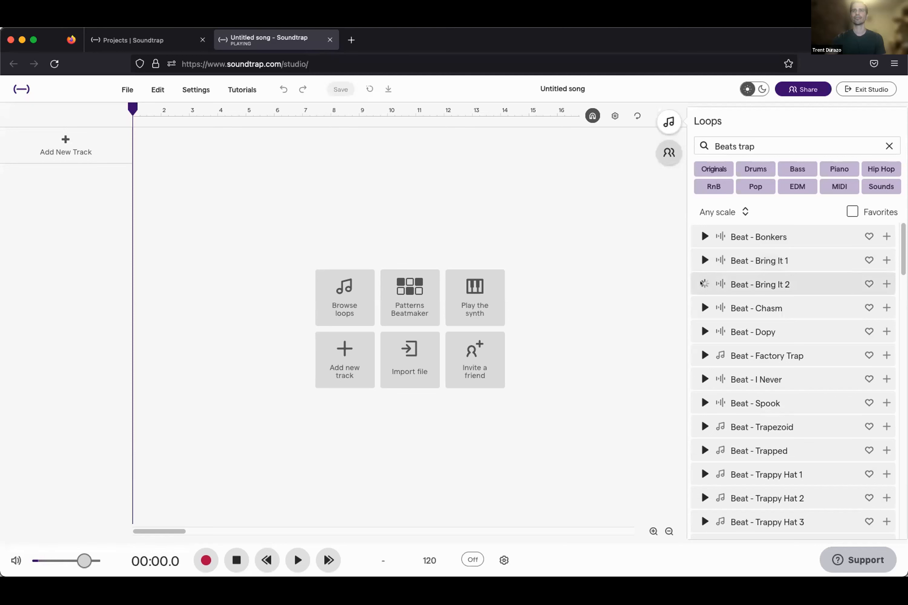
click(698, 280)
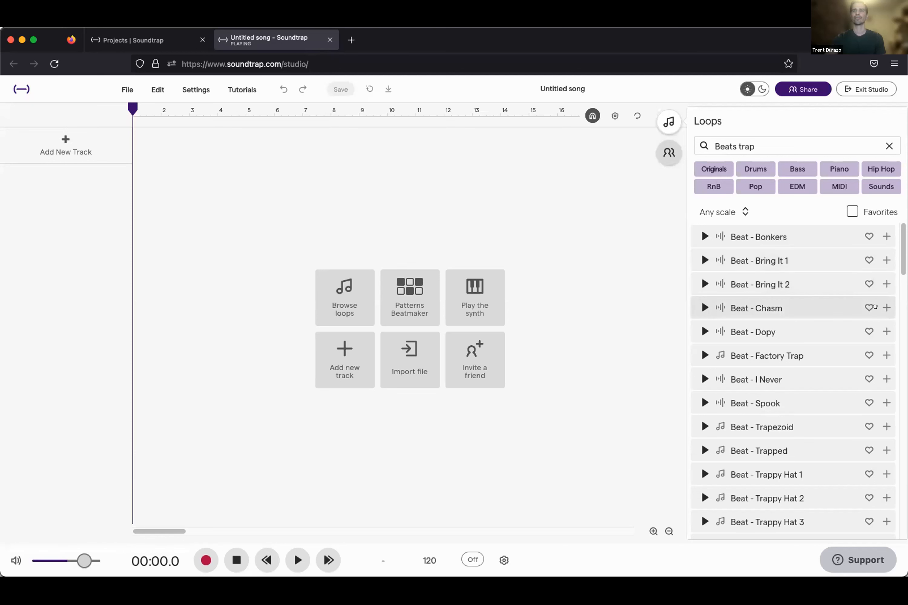
mouse_move(899, 251)
mouse_down()
mouse_move(899, 519)
mouse_move(900, 243)
mouse_up()
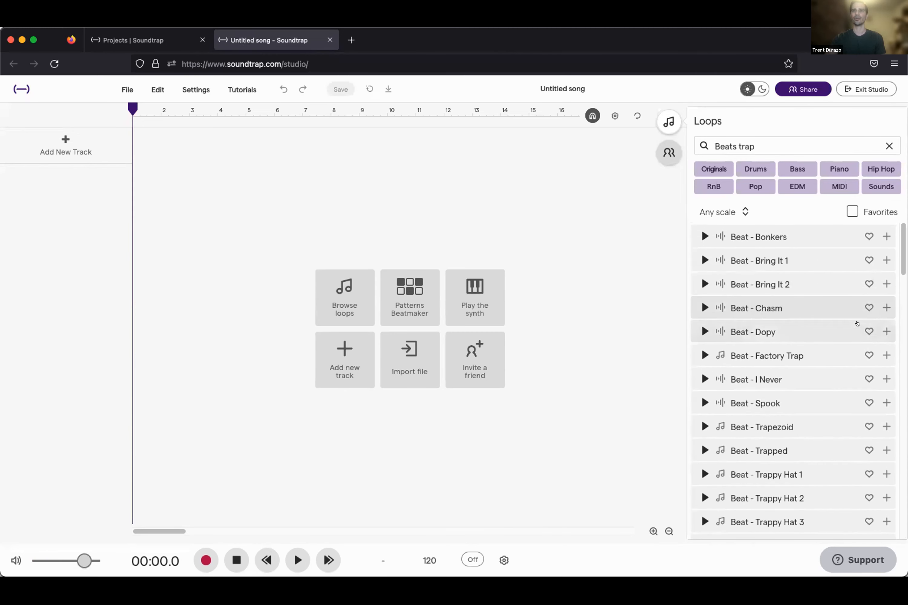
click(702, 260)
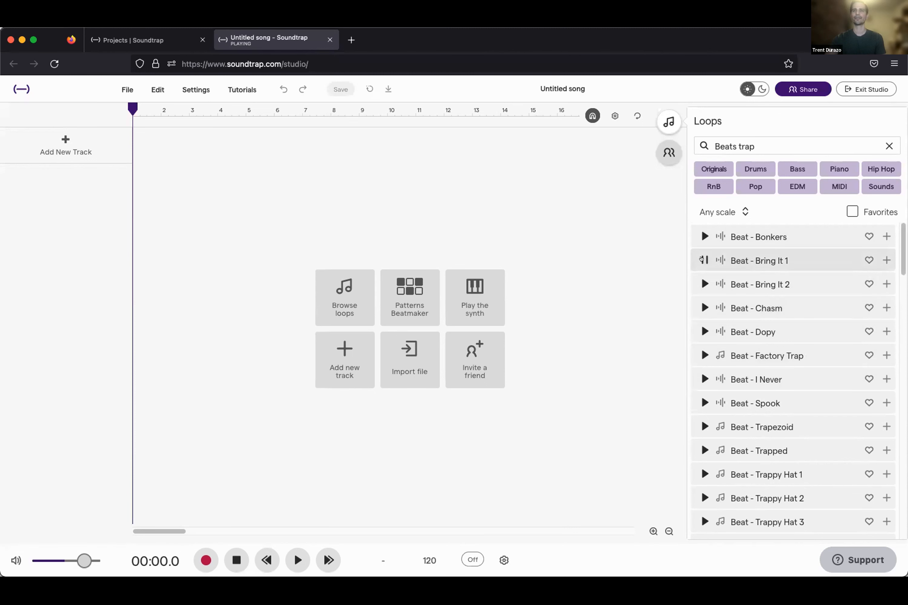
- Stop the preview, try adding the Beat - Bring It 1 loop at the start of the timeline, and undo the addition
click(702, 259)
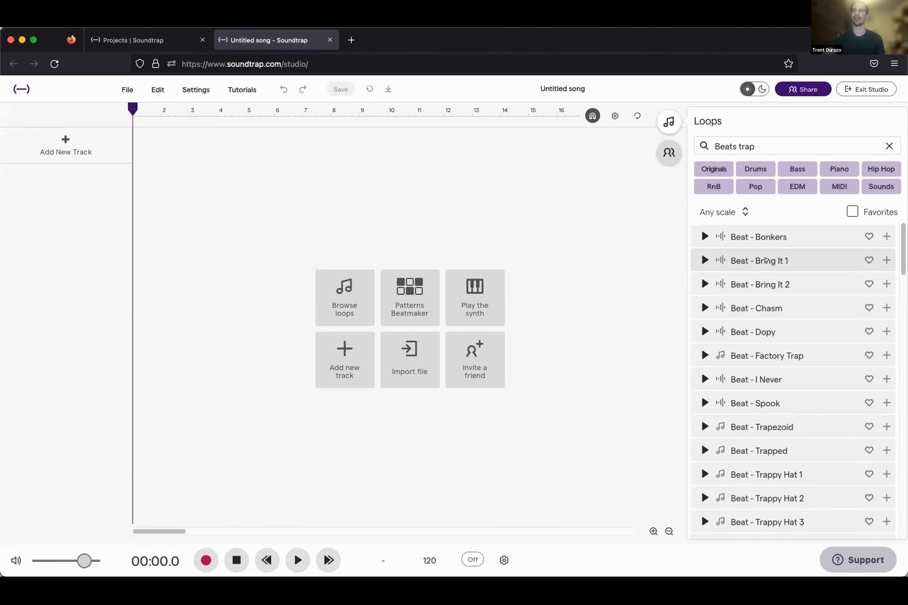
drag(765, 260, 400, 451)
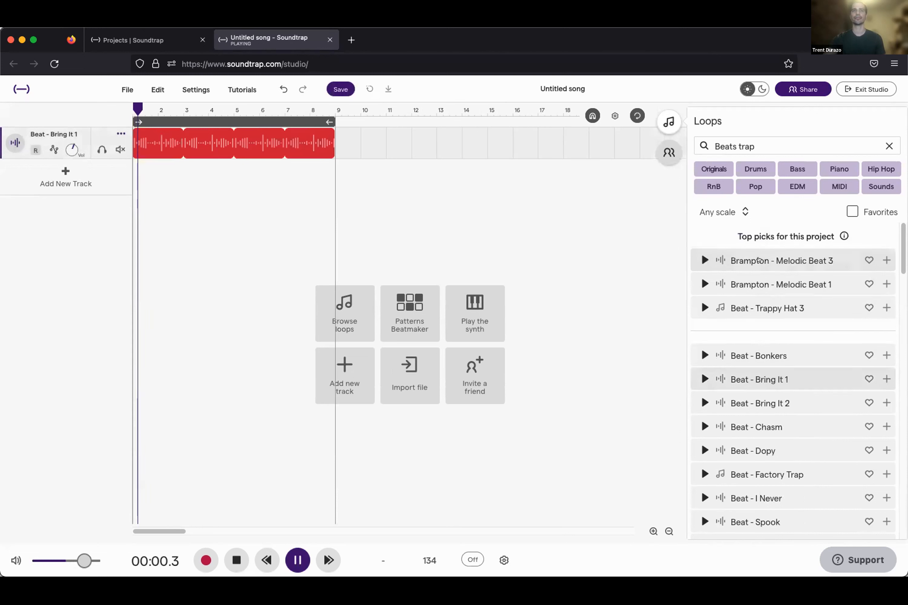
key(space)
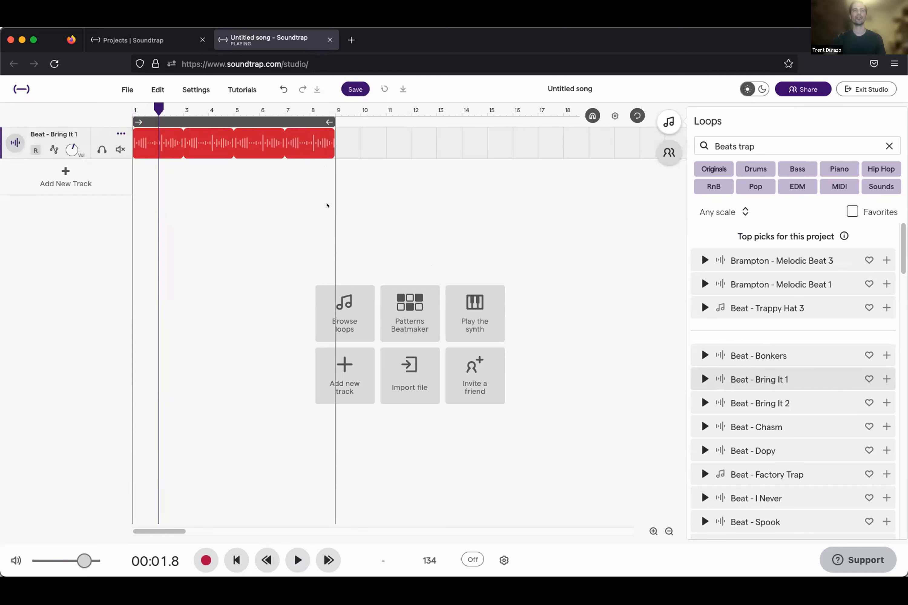
drag(158, 106, 113, 106)
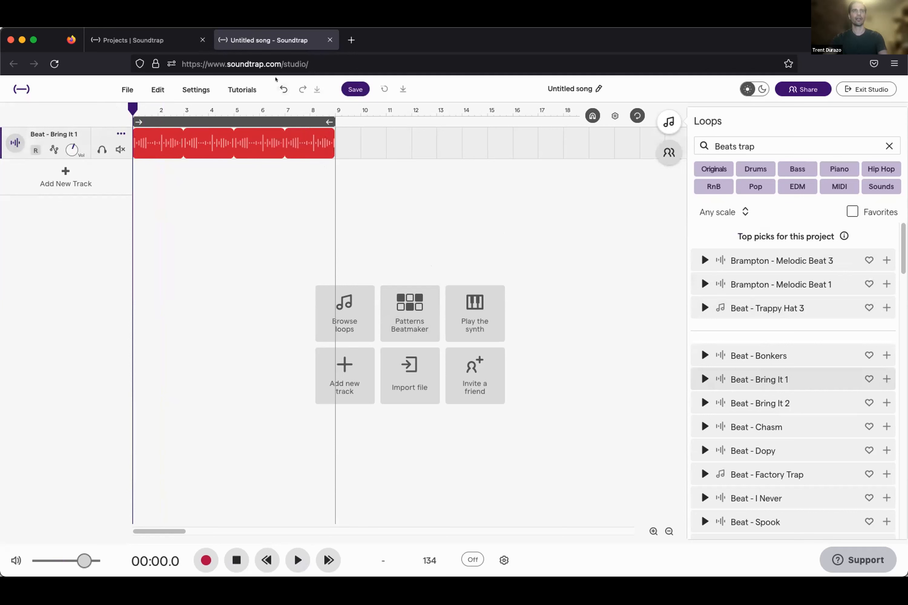
click(279, 87)
click(279, 88)
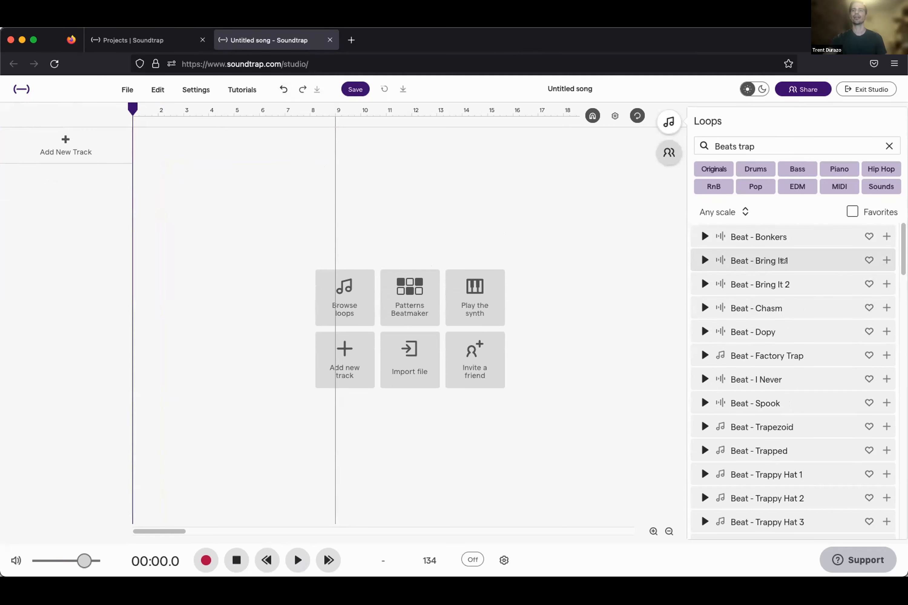
- Try placing the Beat - Bring It 1 loop at bar 4 of the empty timeline and undo the placement
drag(768, 261, 213, 251)
key(space)
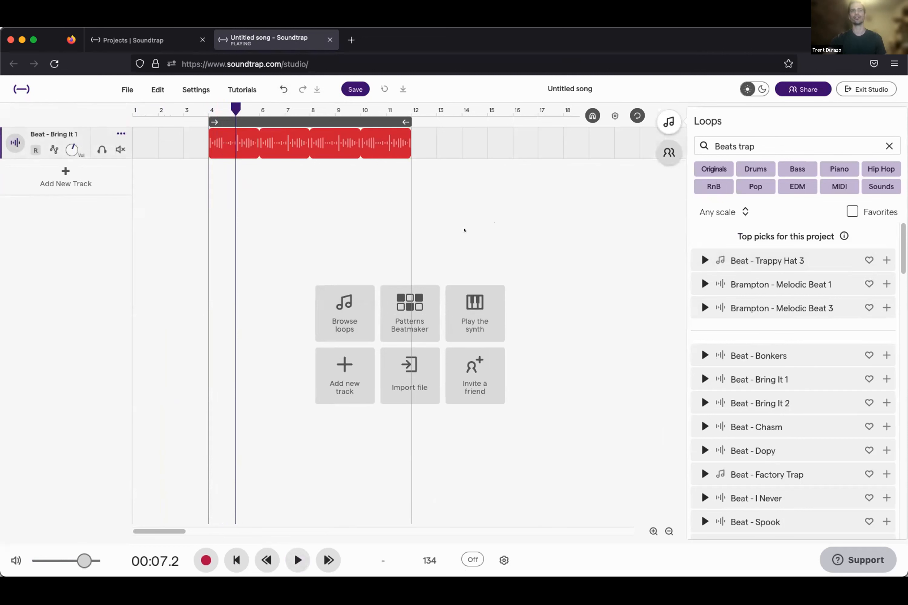
click(279, 89)
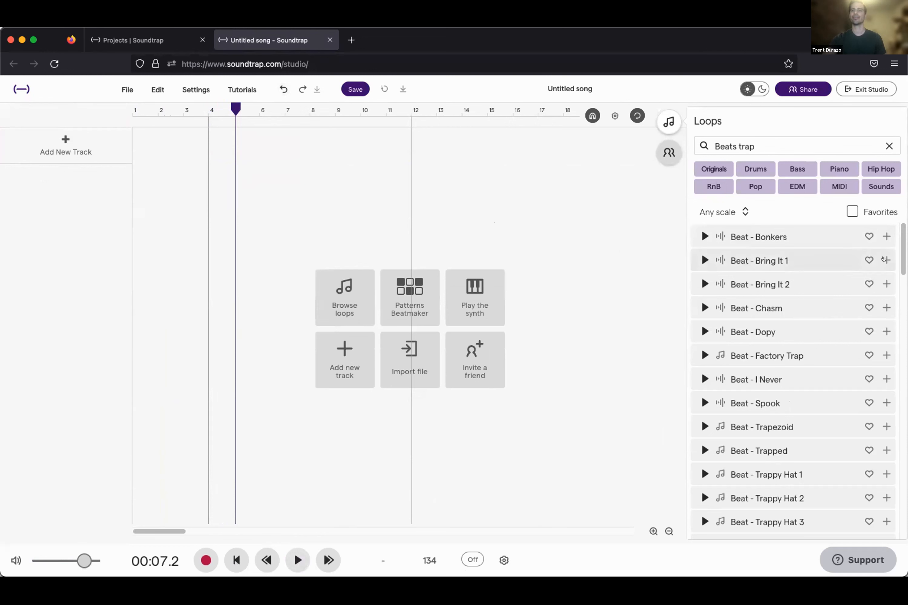
- Add the Beat - Bring It 1 loop from the library as a new track and return the playhead to bar 4
click(885, 260)
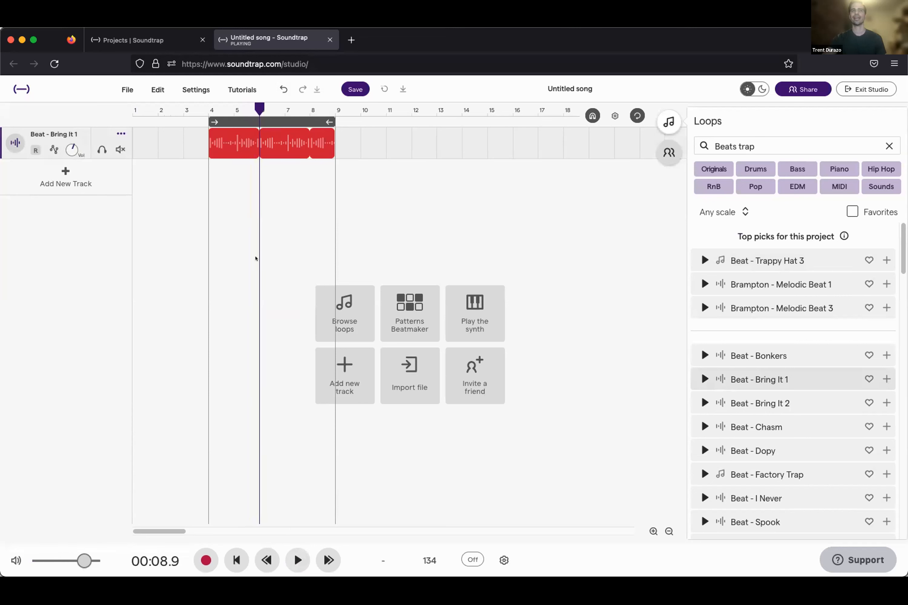
drag(260, 108, 213, 105)
click(213, 105)
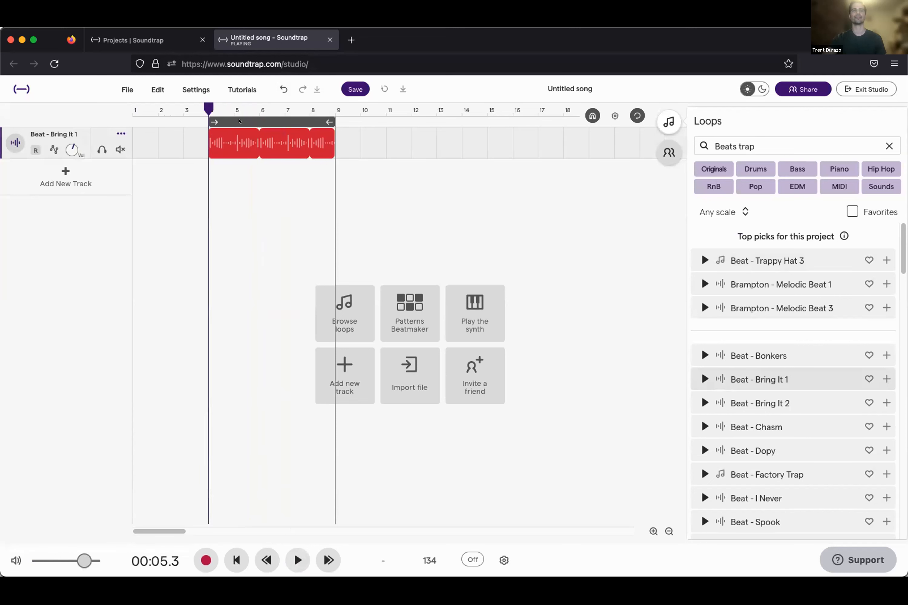
- Move the Beat - Bring It 1 clip to bar 1 and repeat it up to bar 13, with the playback loop range starting at bar 1
mouse_move(284, 141)
mouse_down()
mouse_move(207, 142)
mouse_move(346, 130)
mouse_move(277, 132)
mouse_up()
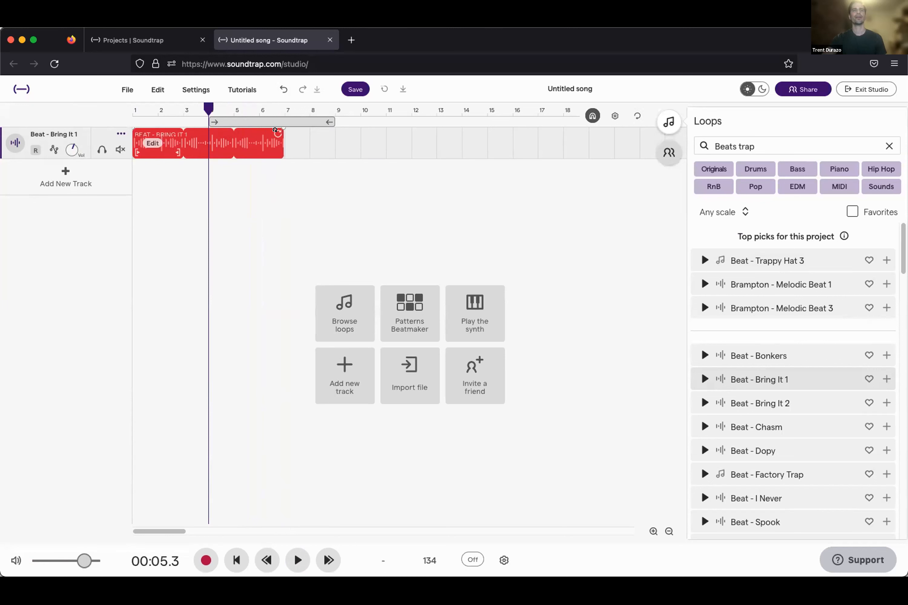
drag(274, 124, 436, 130)
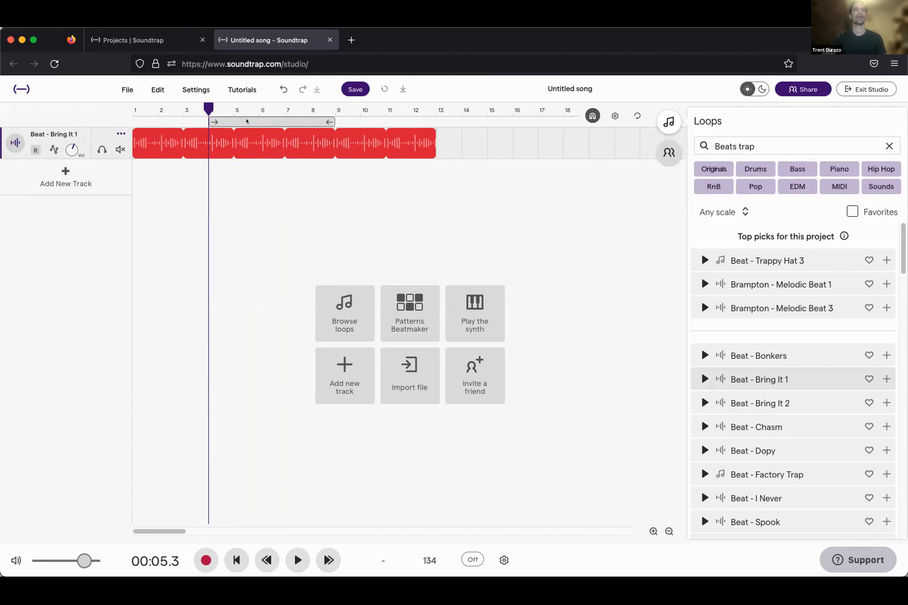
drag(246, 121, 170, 122)
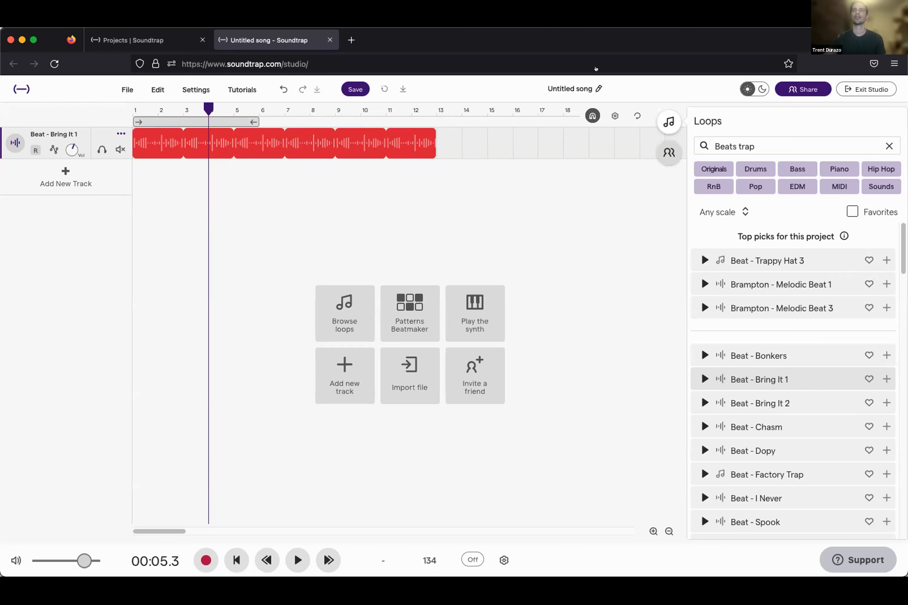
- Replace the Beats filter with Bass so the loop search reads "trap Bass"
drag(737, 146, 682, 141)
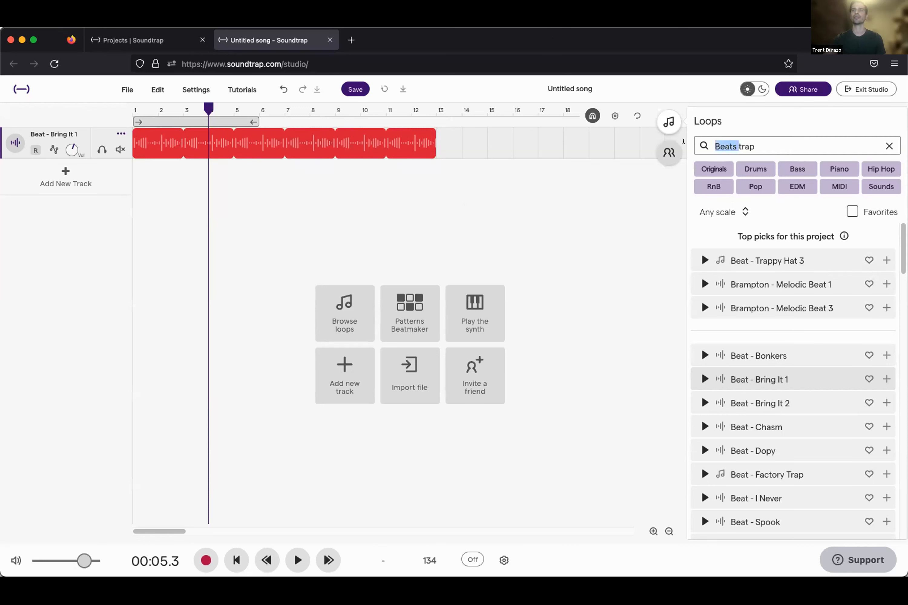
key(BackSpace)
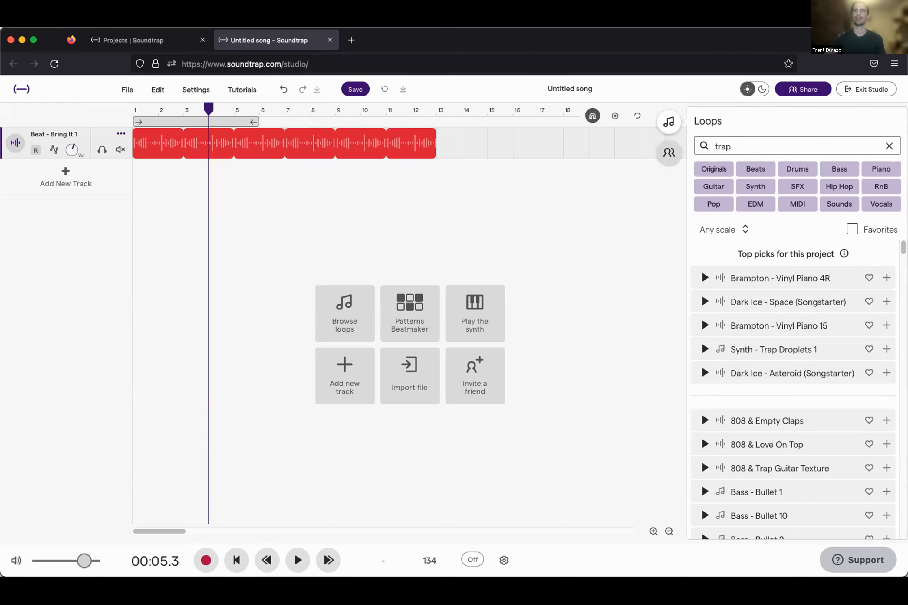
click(832, 169)
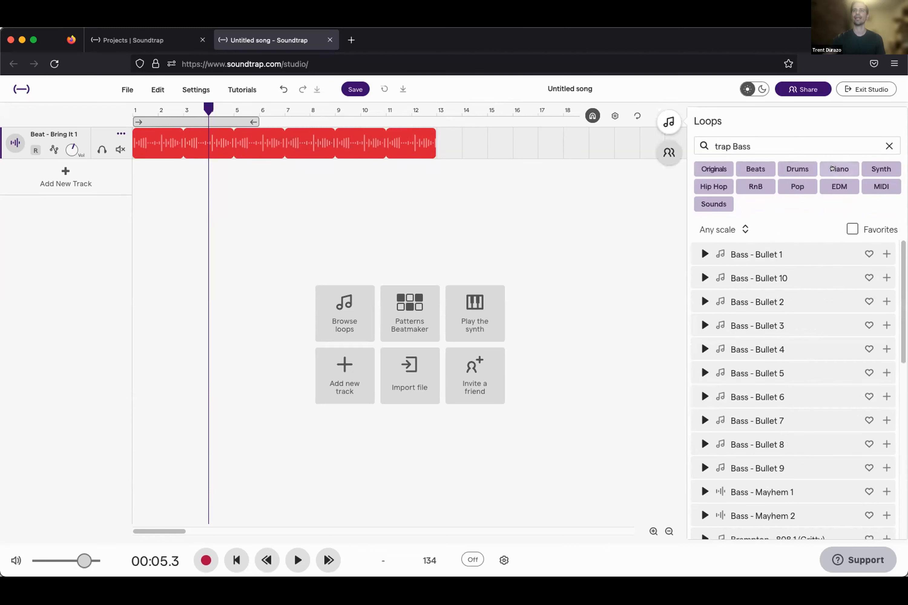
- Preview the loops Bass - Bullet 1, 10, 2, 3, 4 and 5 one after another
click(697, 250)
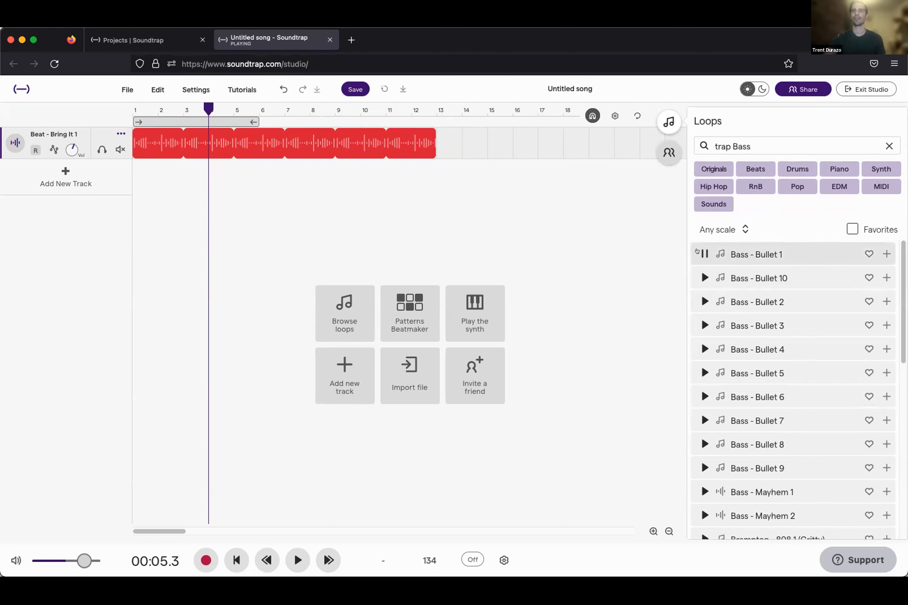
click(701, 253)
click(701, 276)
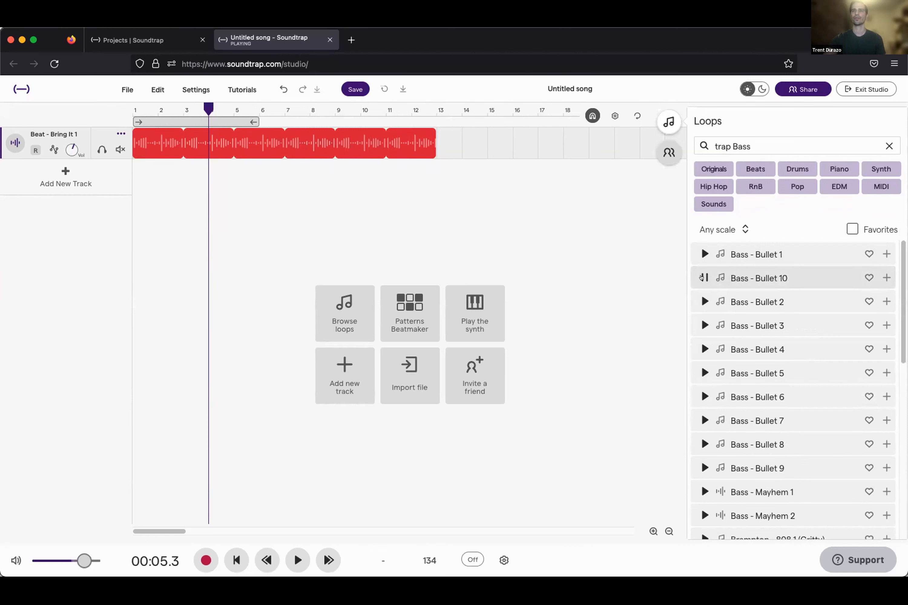
click(701, 298)
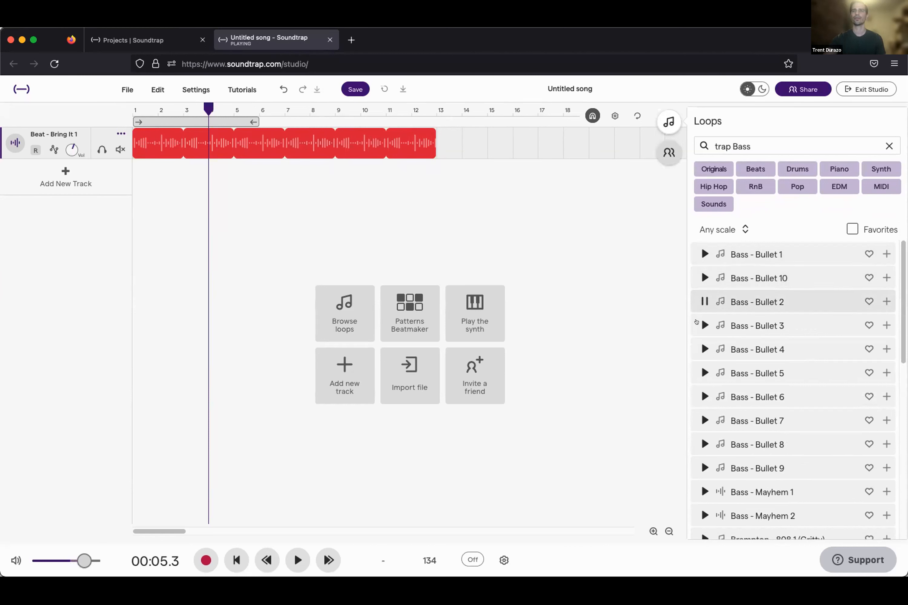
click(697, 322)
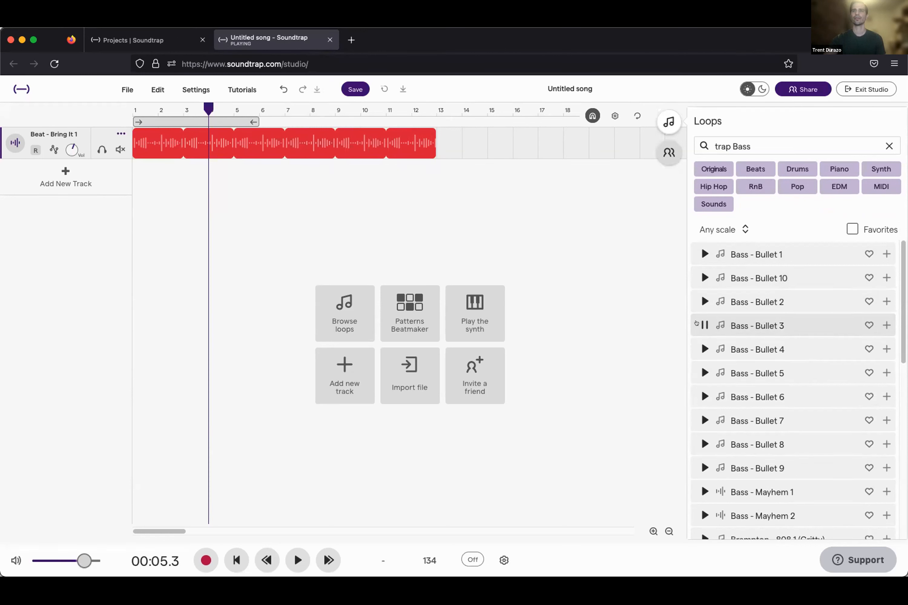
click(703, 348)
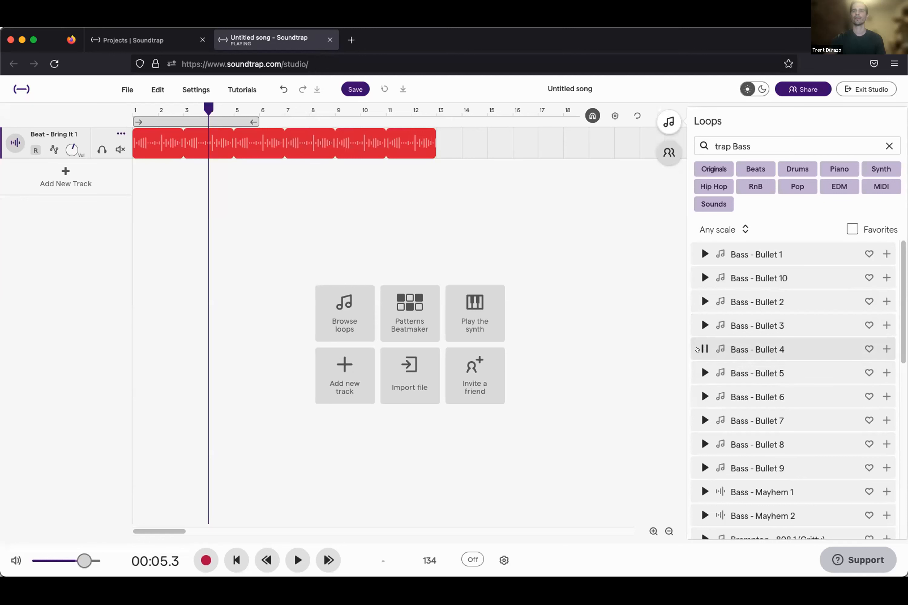
click(699, 367)
click(699, 370)
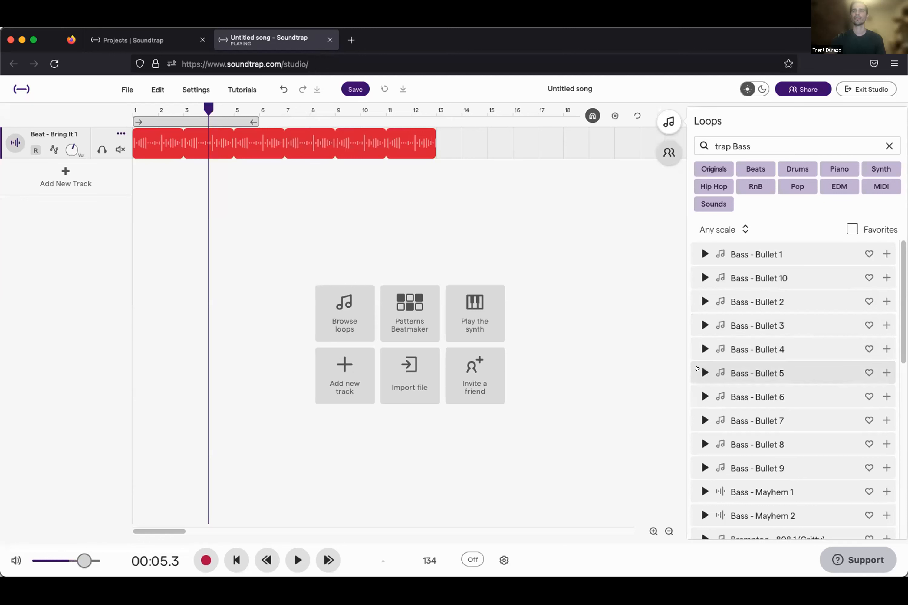
- Browse the full list of trap bass loops, and preview Bass - Bullet 6, 5, 4, 3, 2 and 1
scroll(819, 335, down, 3)
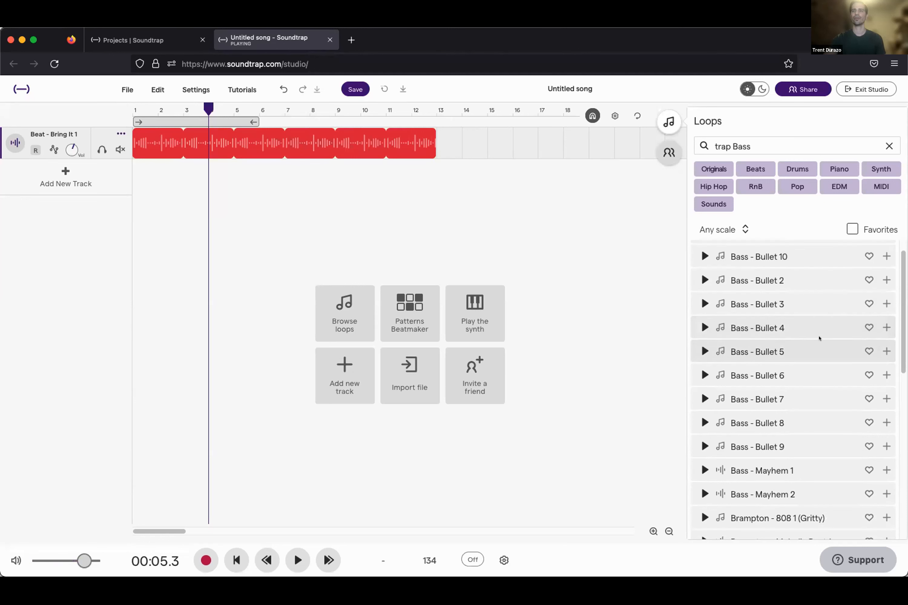
scroll(819, 339, down, 3)
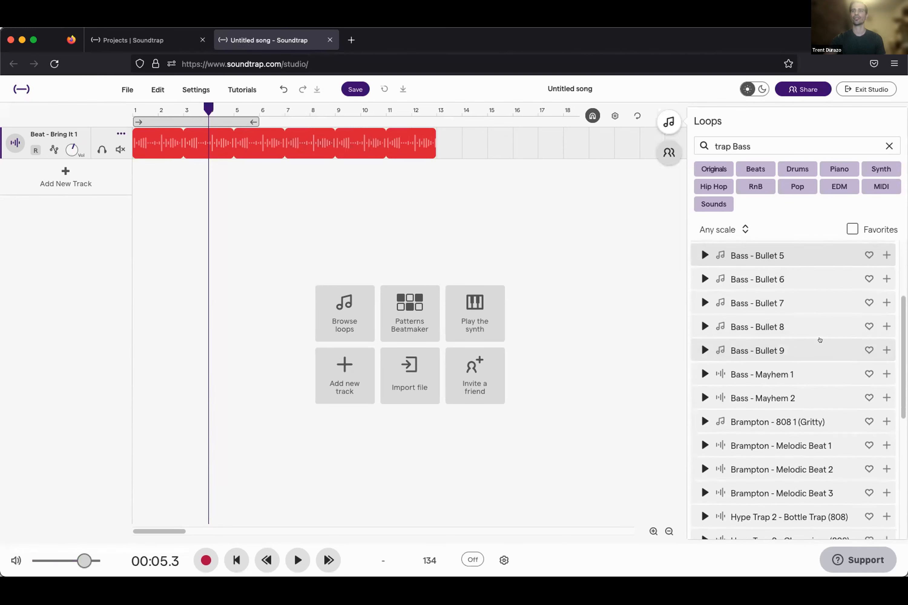
scroll(819, 339, up, 3)
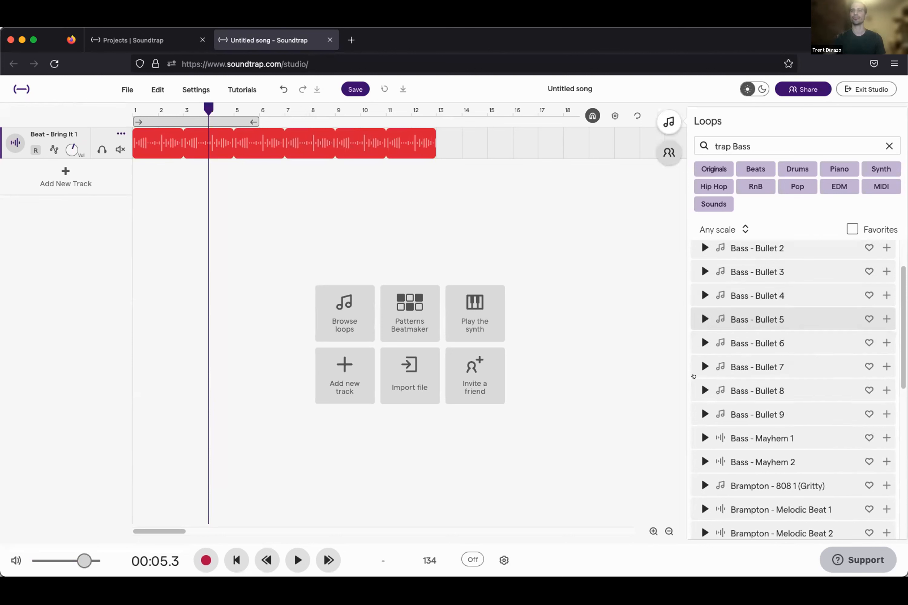
scroll(701, 297, down, 10)
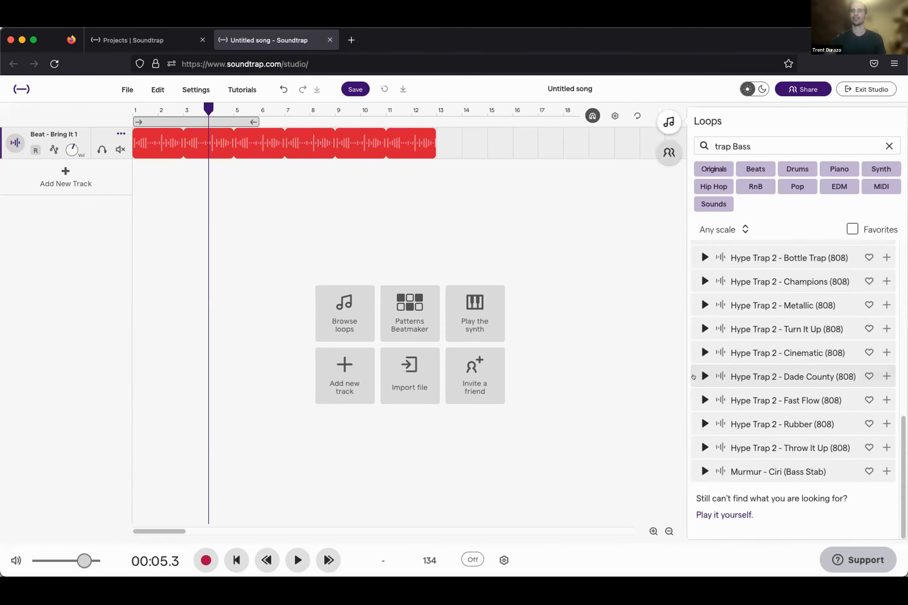
scroll(693, 376, up, 10)
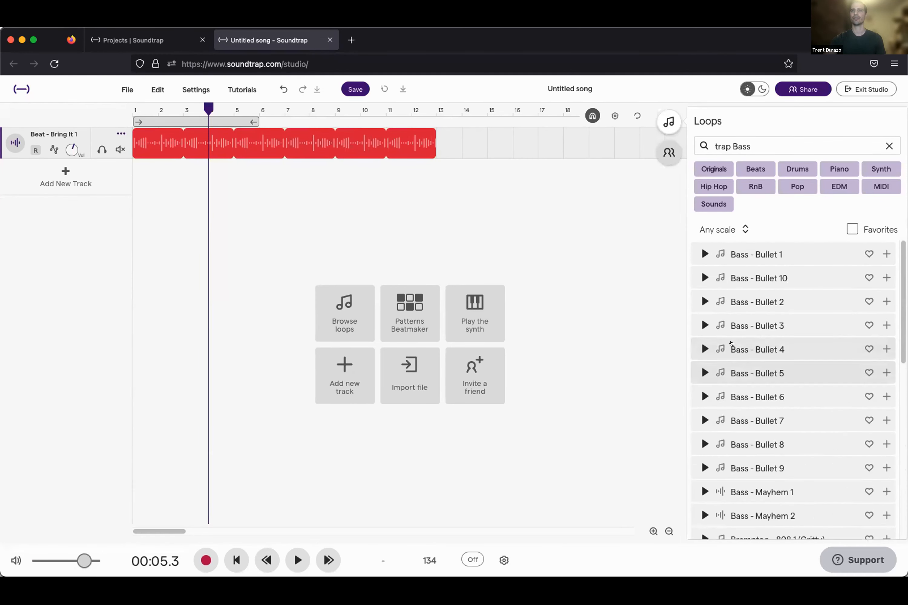
click(703, 396)
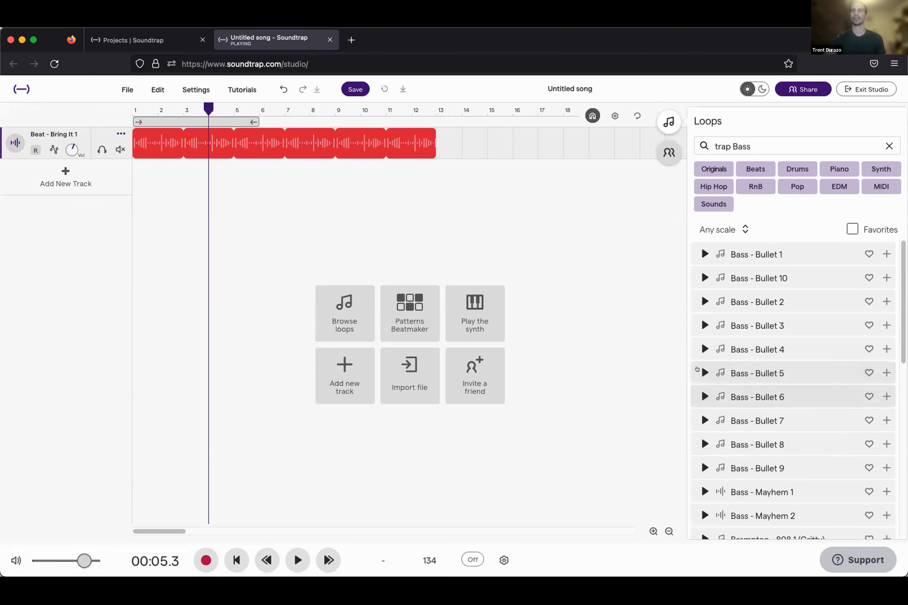
click(701, 372)
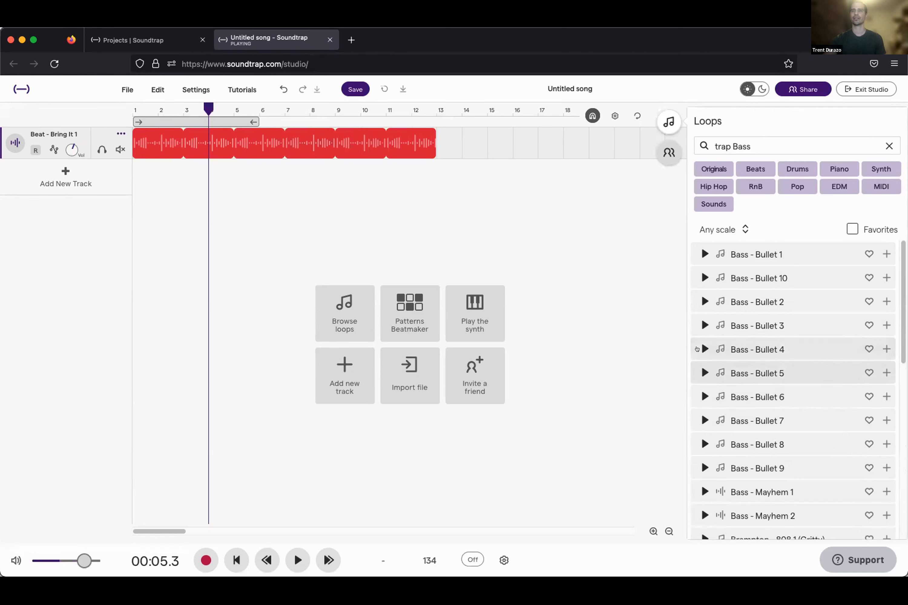
click(697, 349)
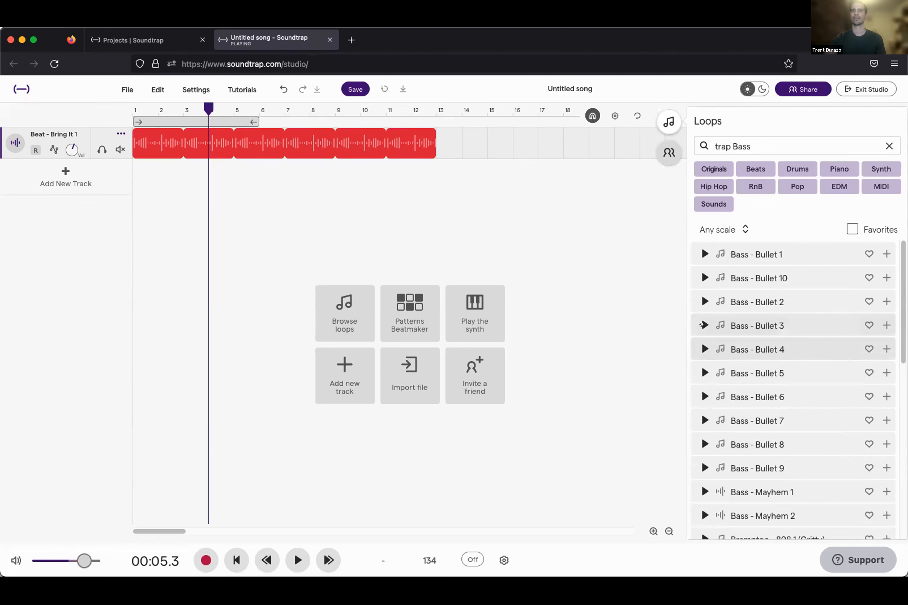
click(702, 325)
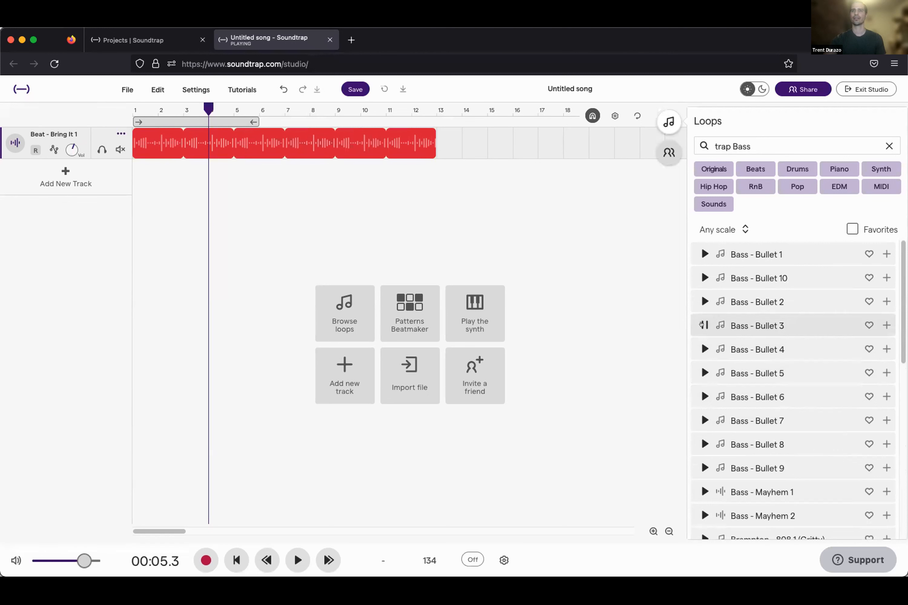
click(697, 298)
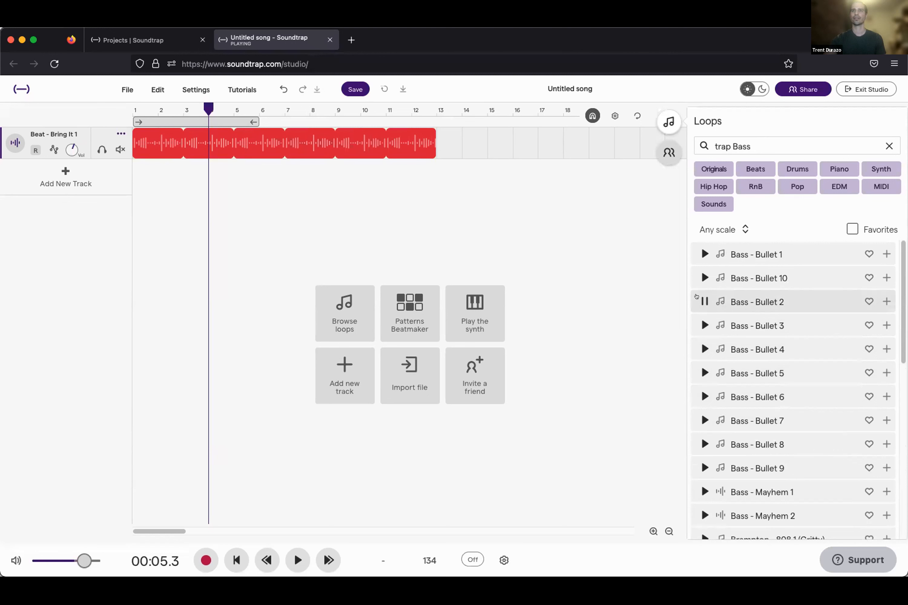
click(696, 253)
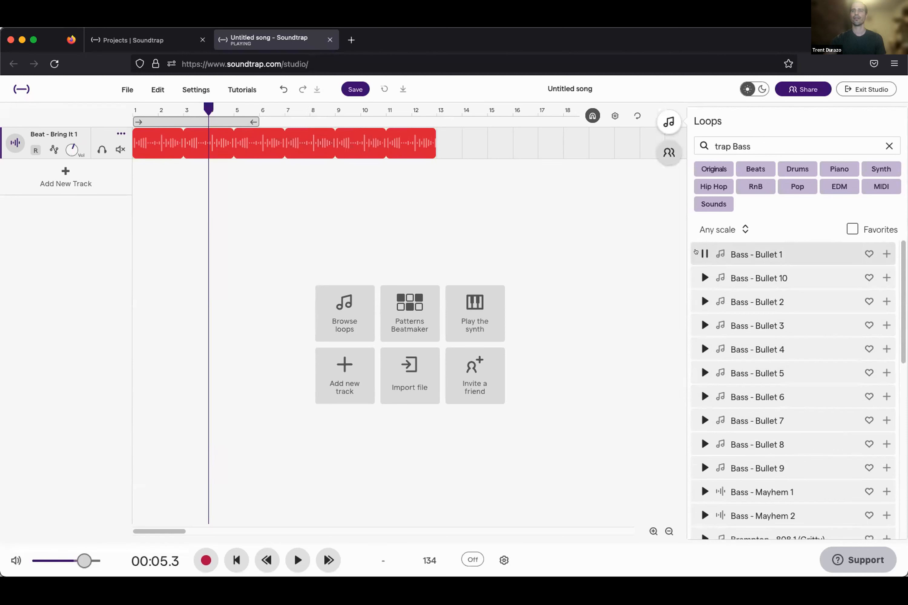
- Preview the loops Bass - Bullet 6, Bass - Bullet 7 and Bass - Bullet 8
click(703, 396)
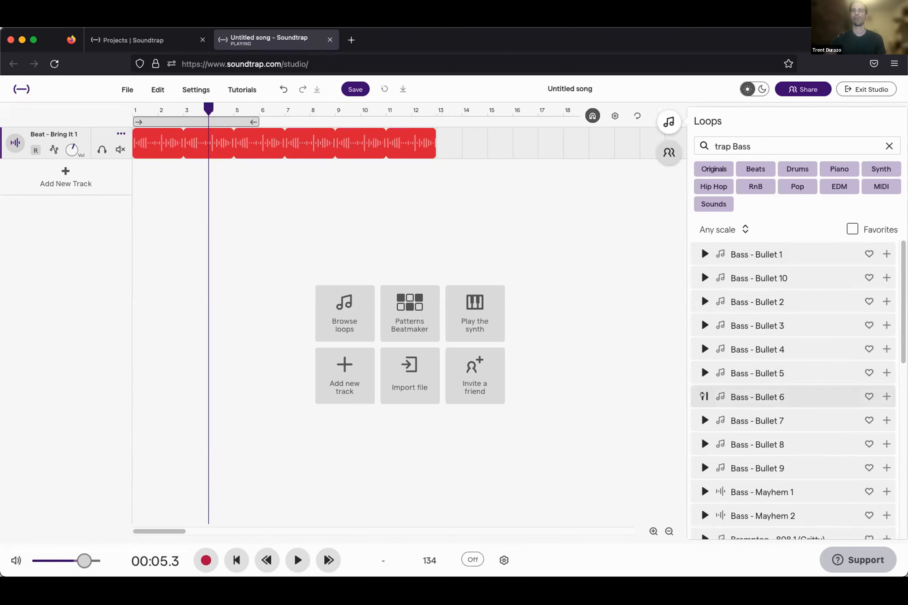
click(697, 416)
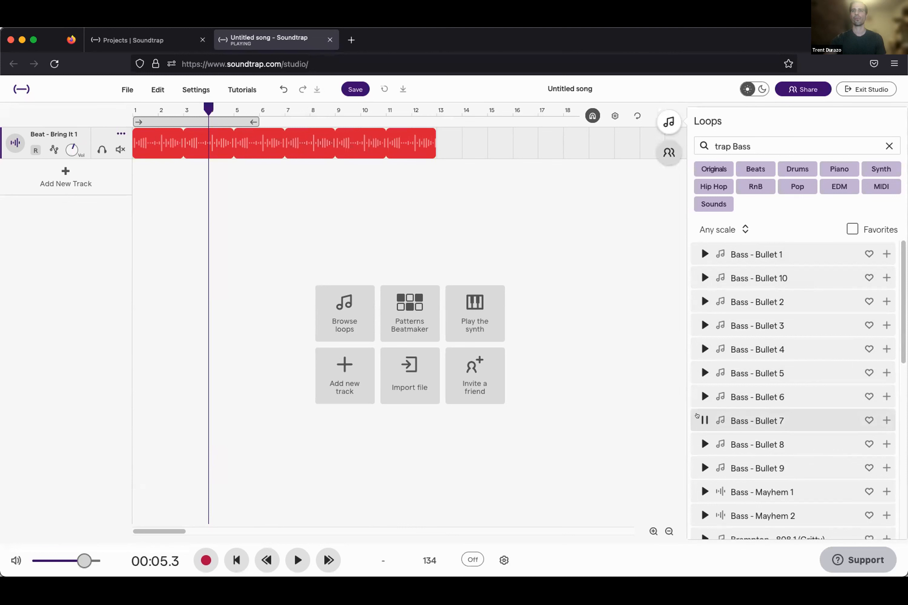
click(697, 442)
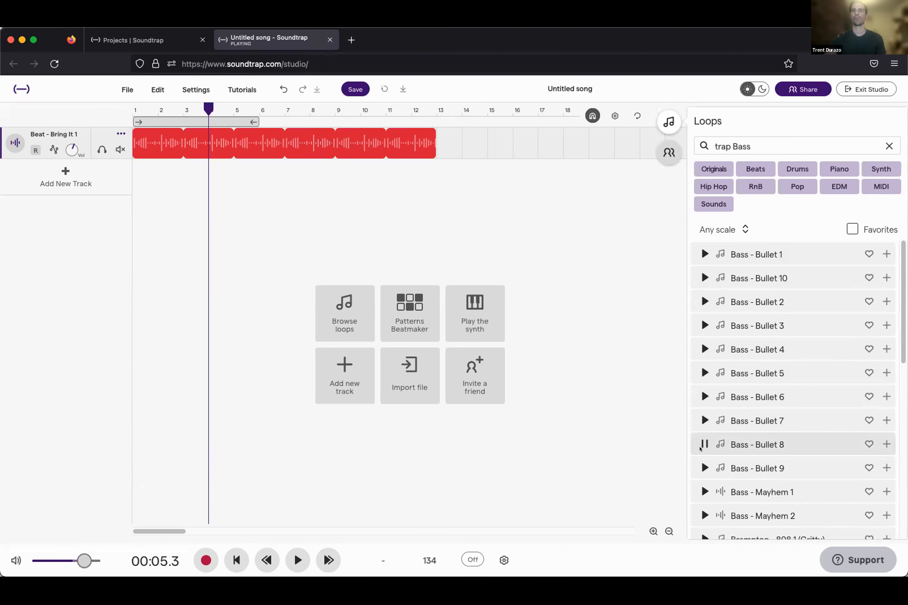
- Preview Bass - Bullet 9, Bass - Bullet 4, Bass - Mayhem 1 and Bass - Mayhem 2, and browse the remaining trap bass loops
click(696, 466)
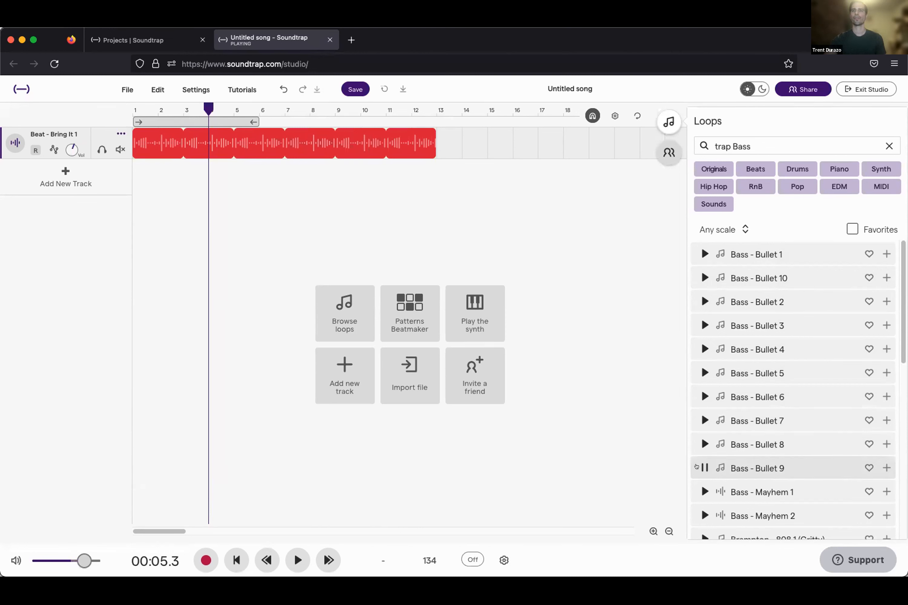
click(698, 345)
click(697, 345)
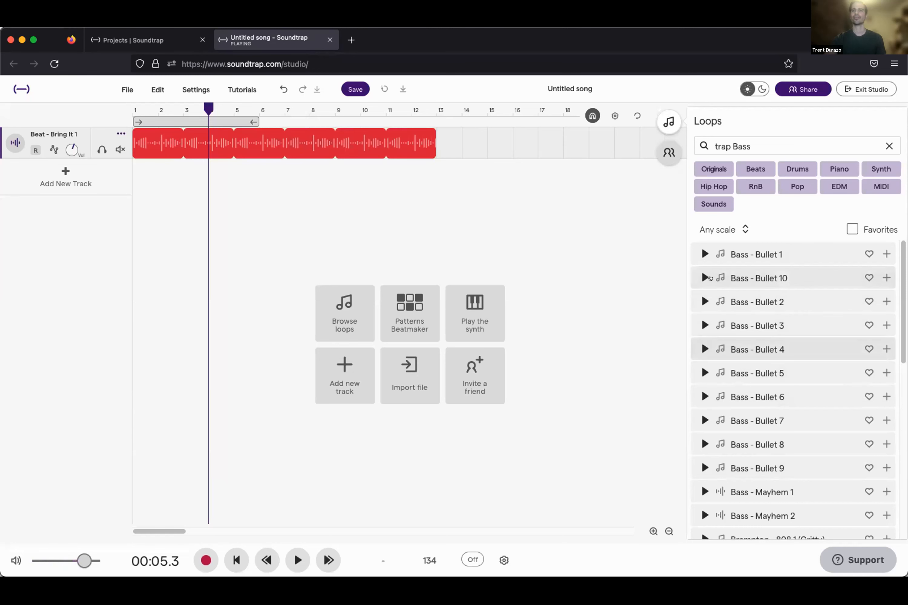
scroll(720, 440, down, 1)
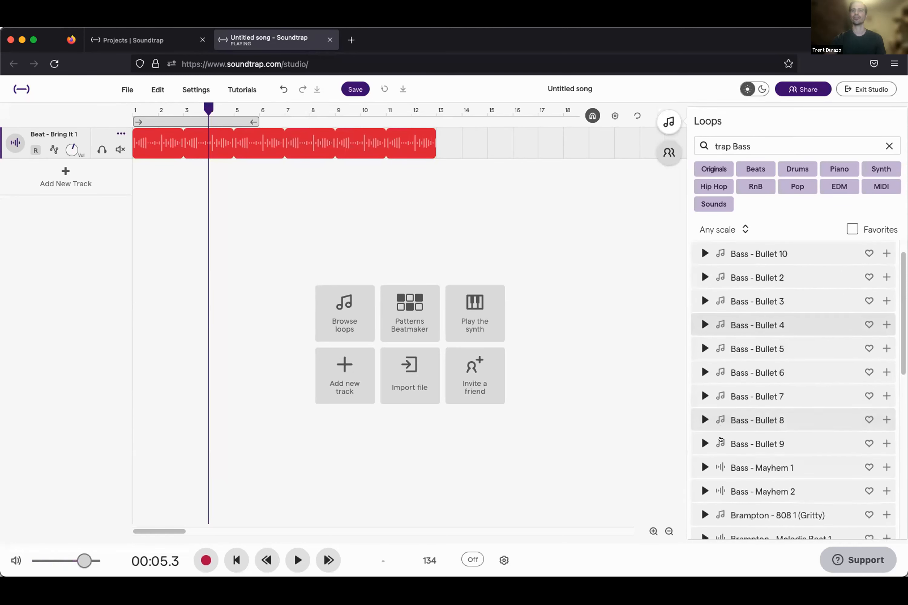
scroll(720, 439, down, 1)
click(703, 449)
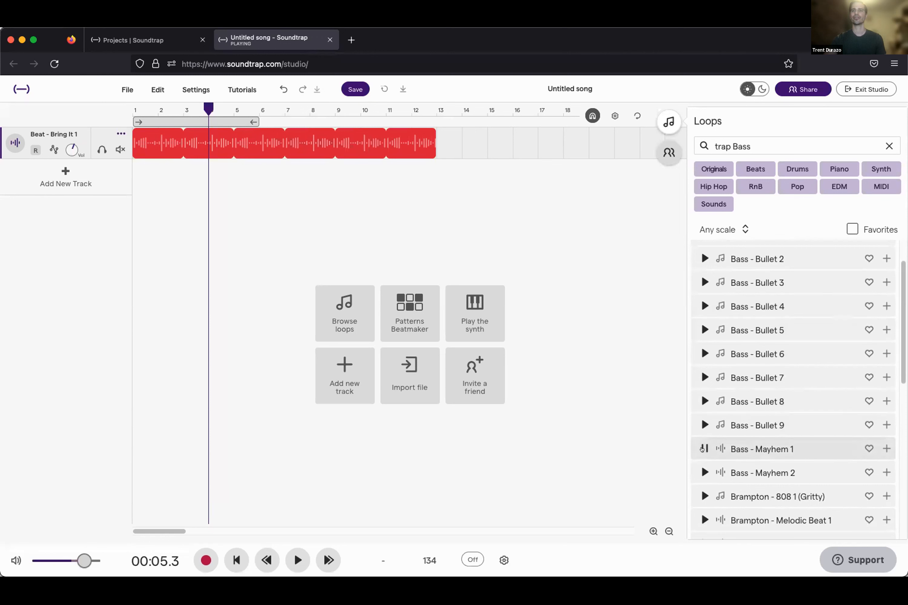
click(702, 467)
scroll(701, 472, down, 4)
scroll(702, 468, down, 10)
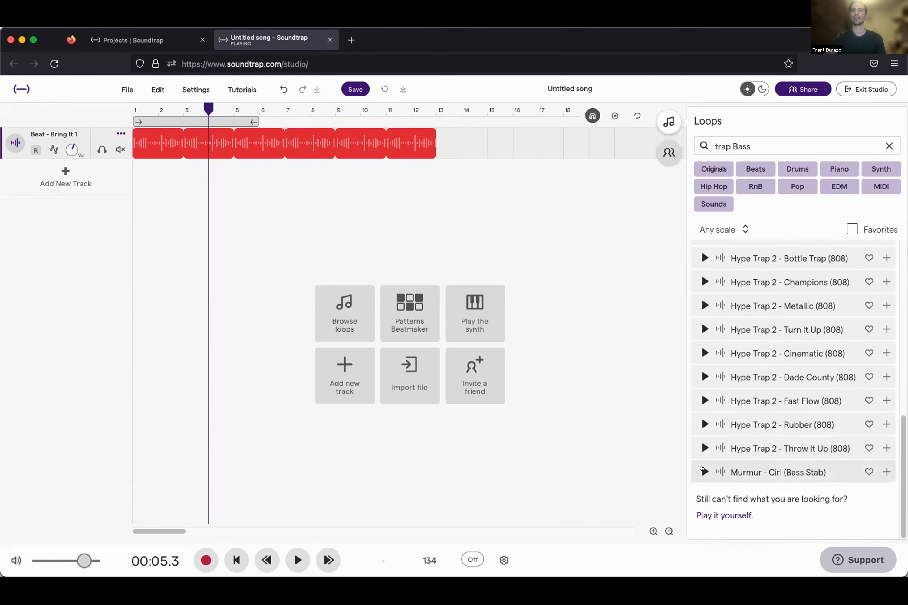
scroll(701, 469, up, 14)
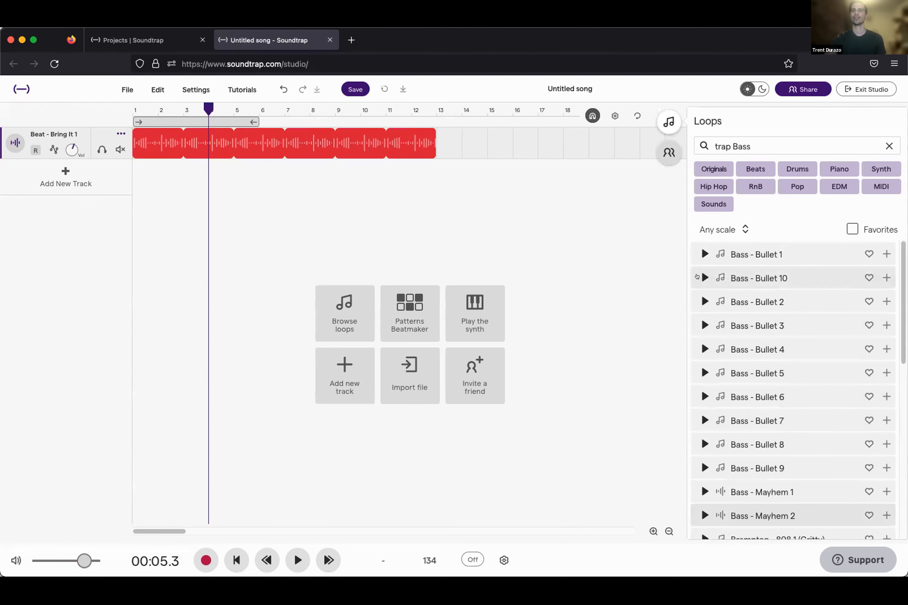
- Add the Bass - Bullet 10 loop as a new track and play it together with the beat from the start
click(703, 277)
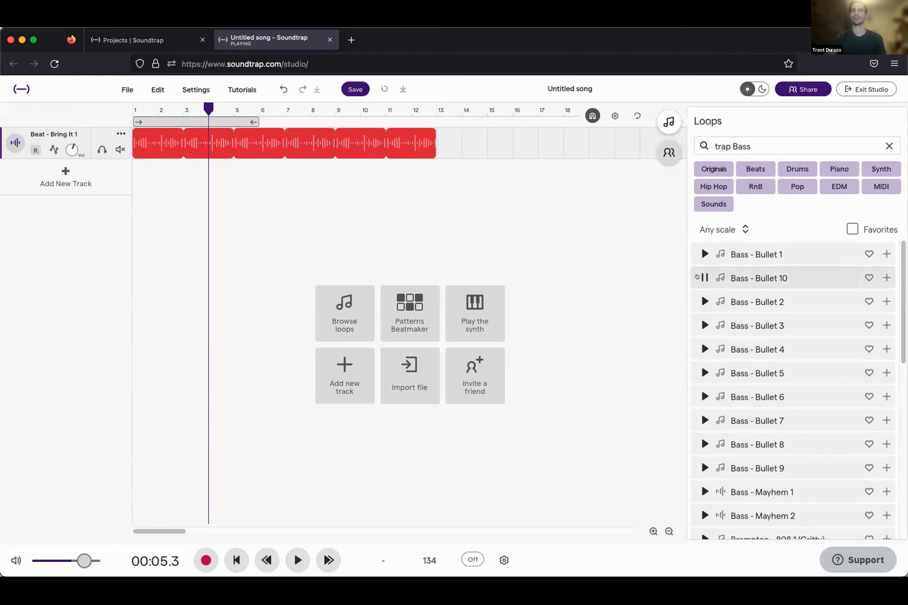
double_click(762, 277)
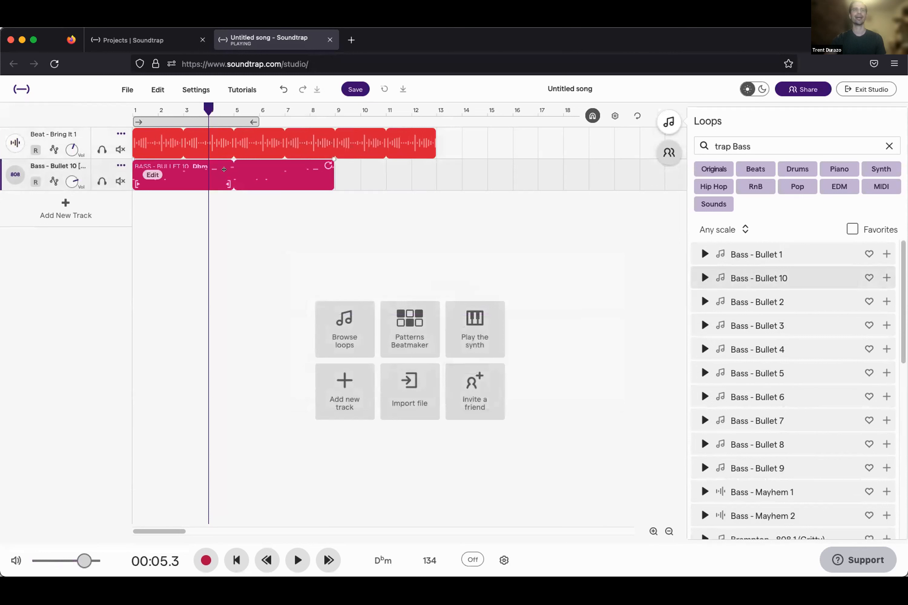
drag(208, 107, 134, 113)
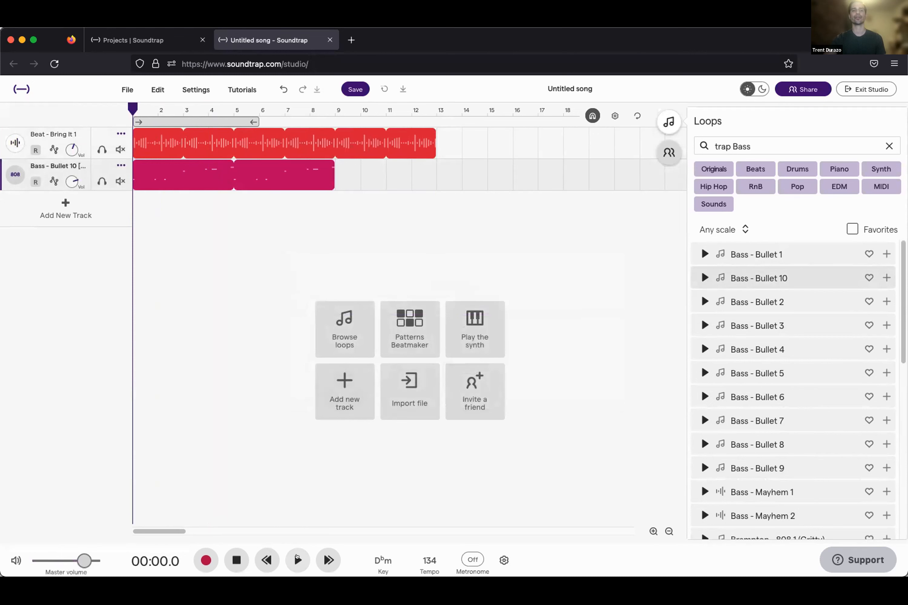
click(297, 560)
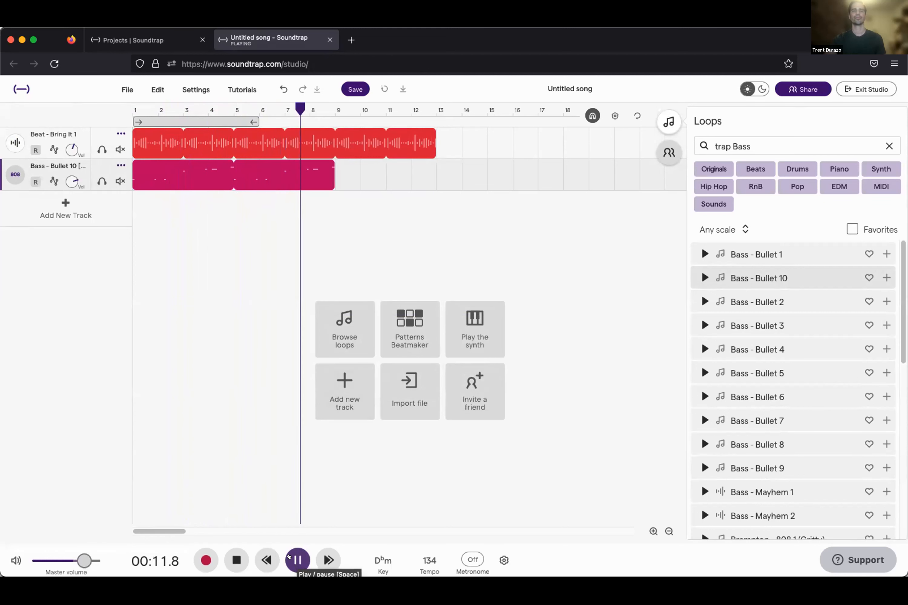
click(288, 556)
- Extend the Bass - Bullet 10 region to bar 13 to match the beat track, and return the playhead to the start
mouse_move(318, 166)
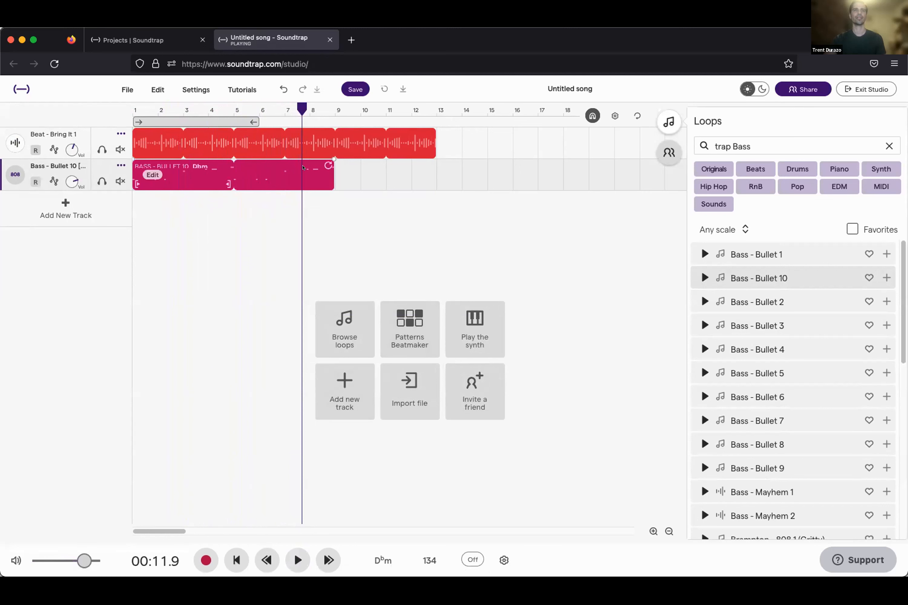
drag(336, 160, 420, 159)
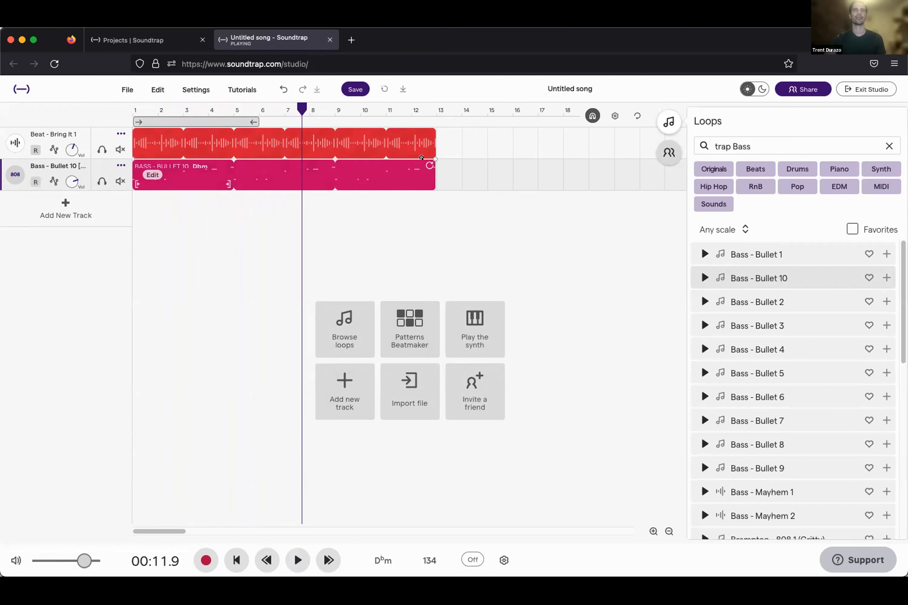
drag(302, 109, 122, 113)
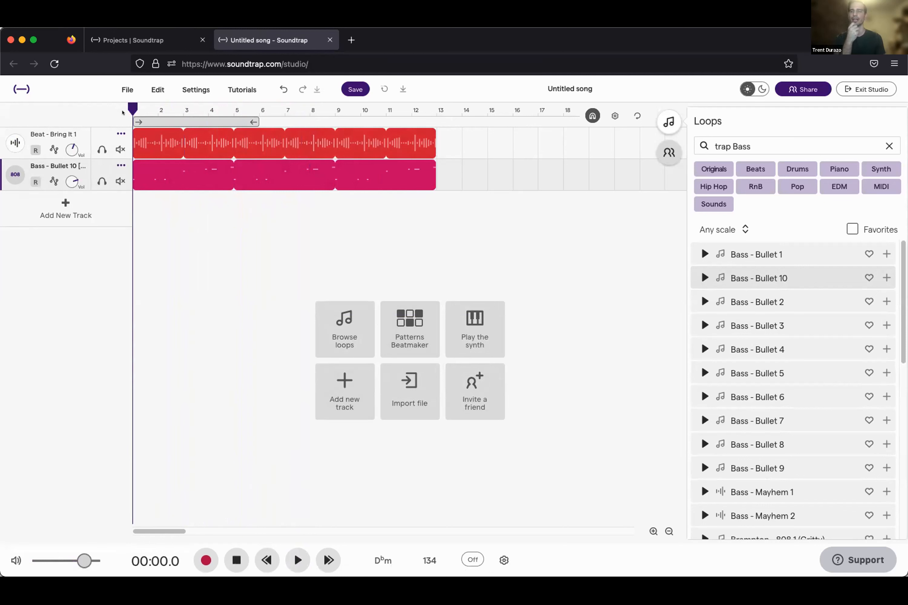
- Replace the Bass filter with Synth so the loop search reads "trap Synth"
click(753, 147)
drag(750, 146, 732, 146)
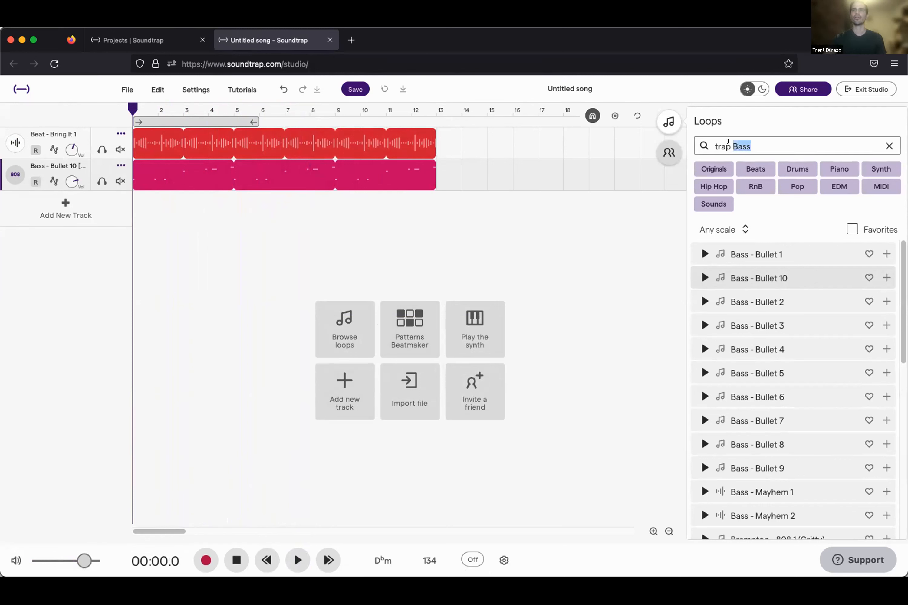
key(BackSpace)
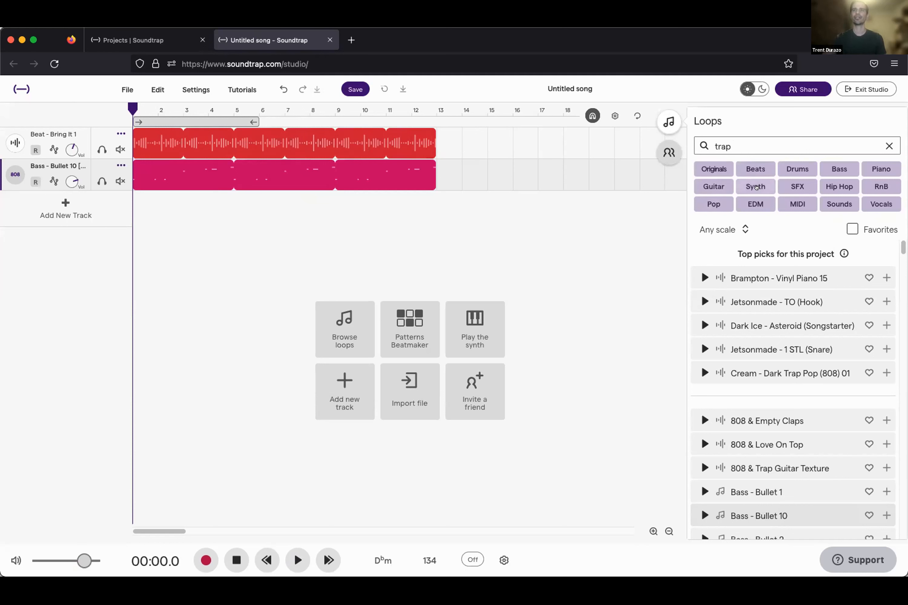
click(756, 185)
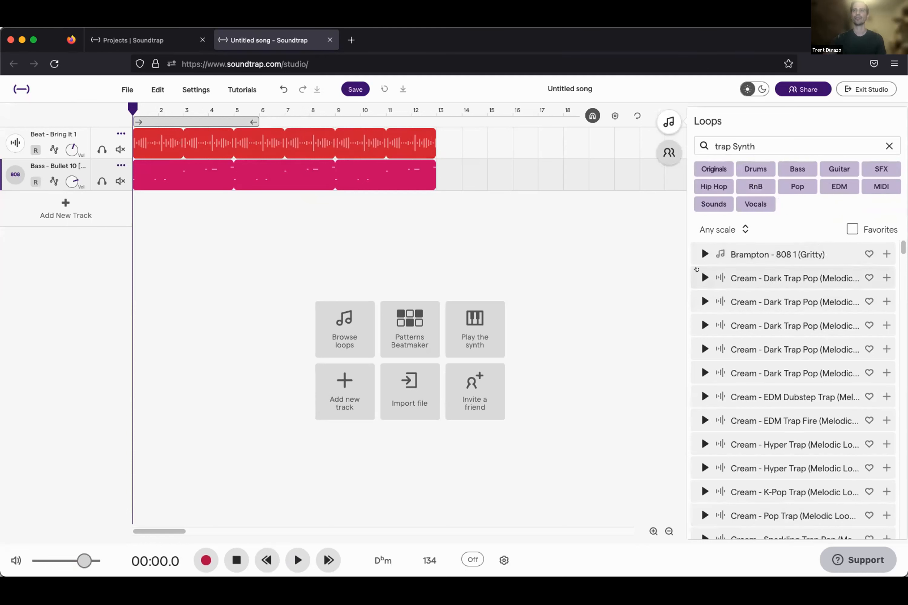
- Preview the first Cream - Dark Trap Pop melodic loop, the Cream - EDM Dubstep Trap melodic loop and Crystals - Trapped Synth
click(697, 277)
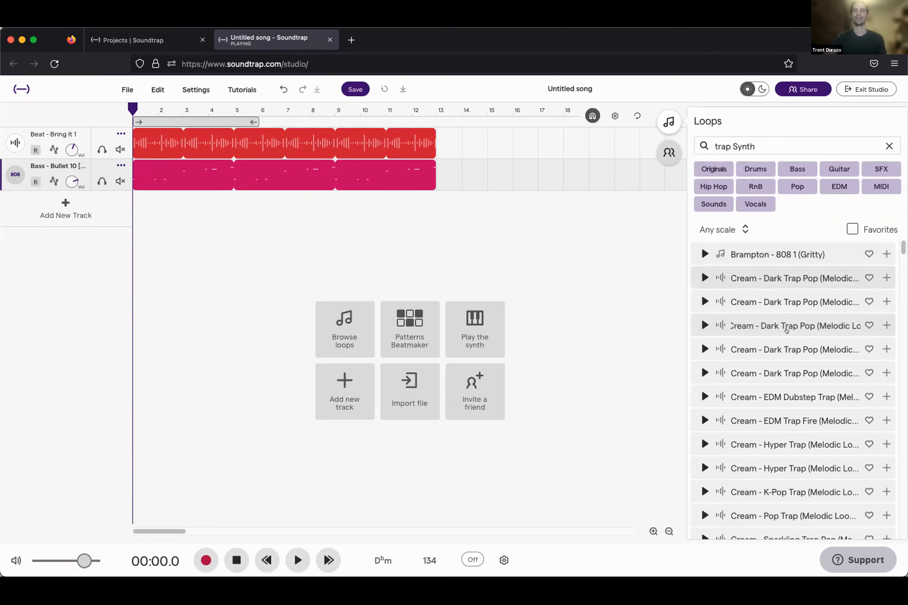
scroll(791, 330, down, 3)
scroll(791, 331, up, 3)
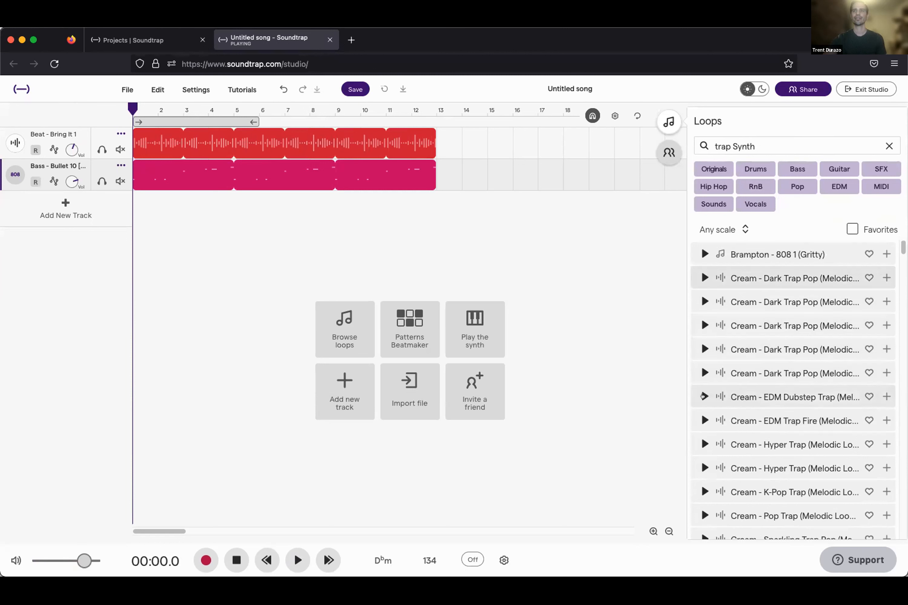
click(703, 396)
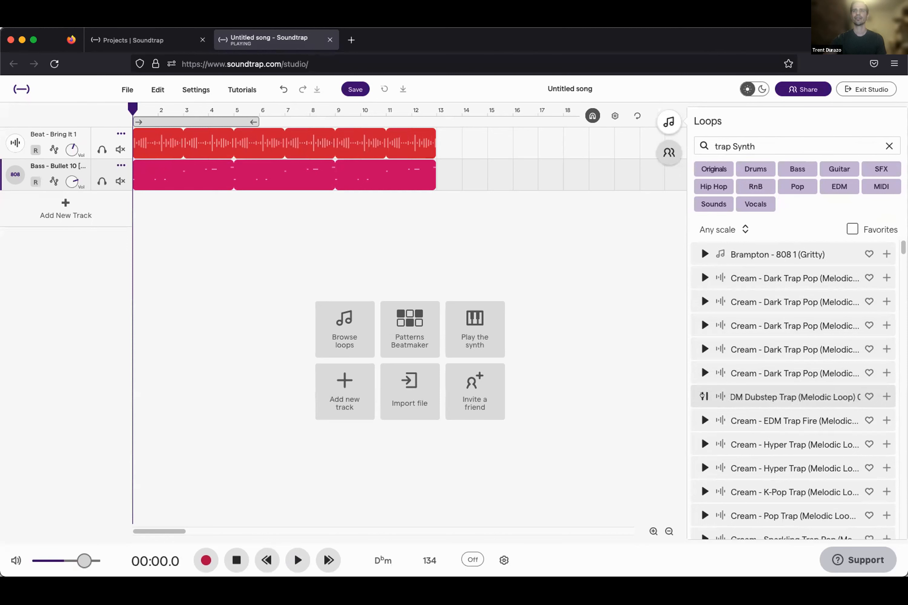
click(703, 396)
scroll(703, 395, down, 5)
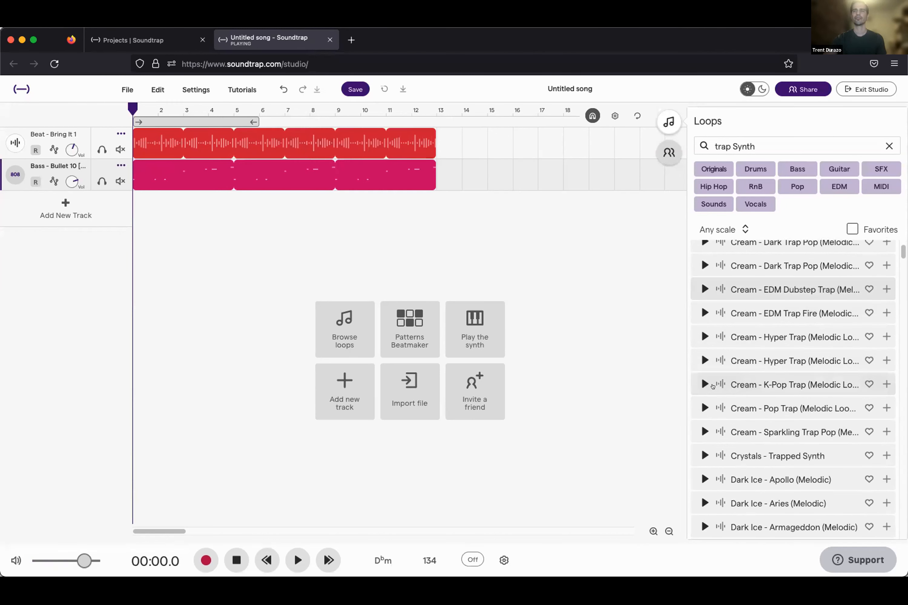
click(703, 388)
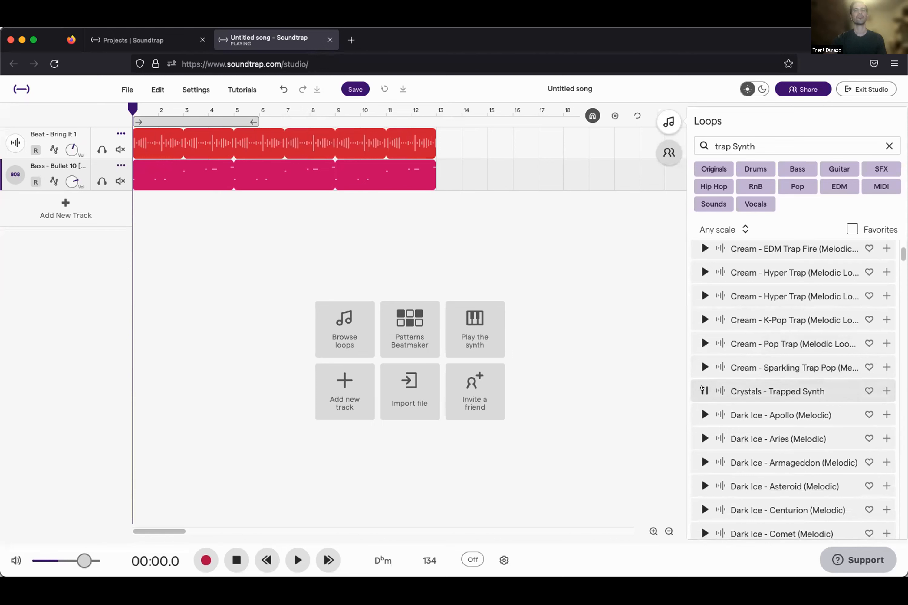
click(701, 387)
- Preview the Prism - Epic Chill (Synth) loop and add it to the song as a new track
scroll(746, 378, down, 3)
scroll(747, 378, down, 15)
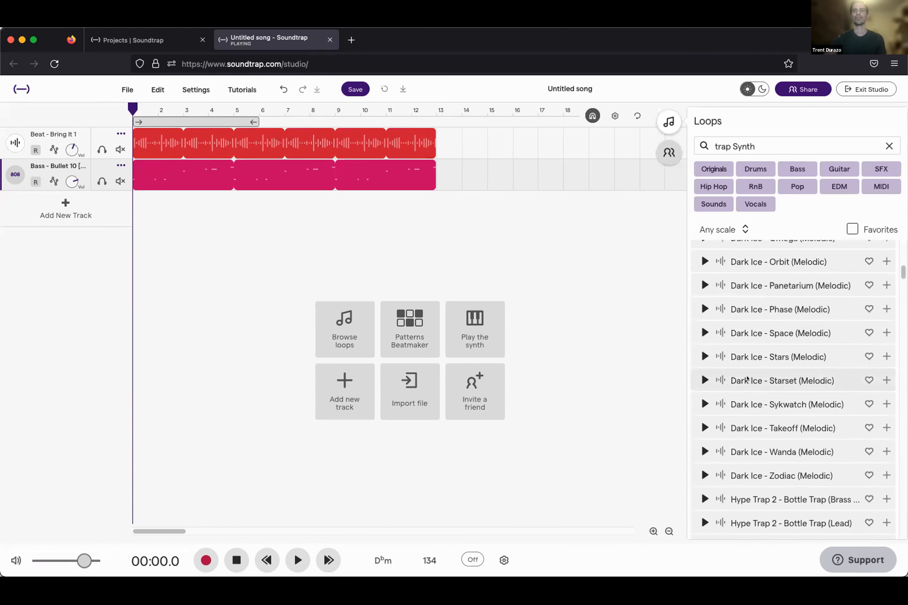
scroll(747, 379, down, 18)
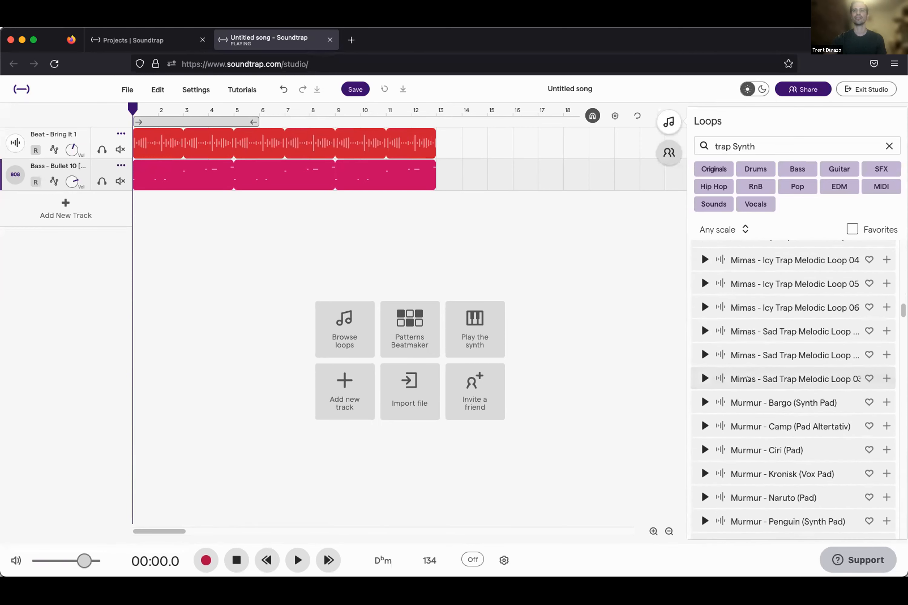
scroll(747, 378, down, 20)
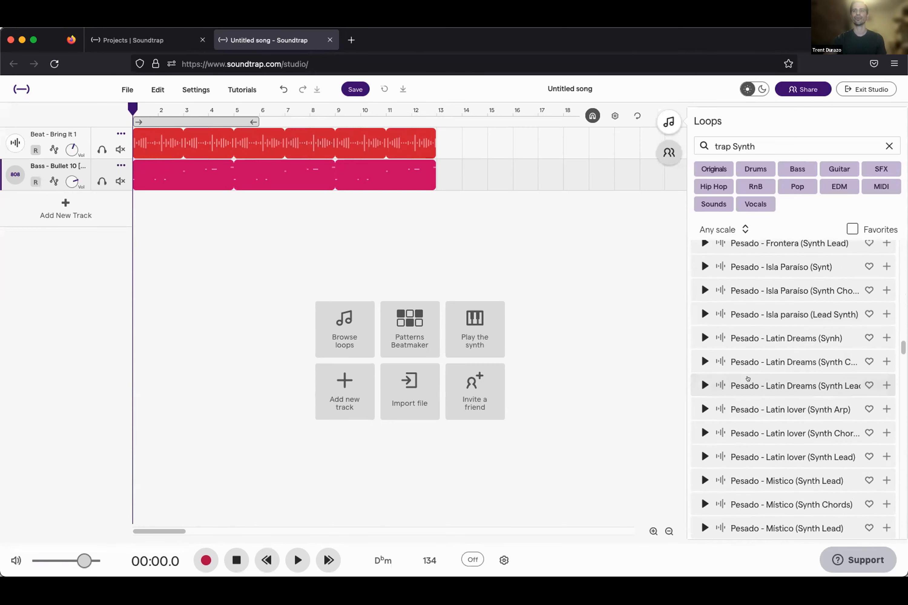
scroll(747, 378, up, 5)
scroll(746, 379, down, 14)
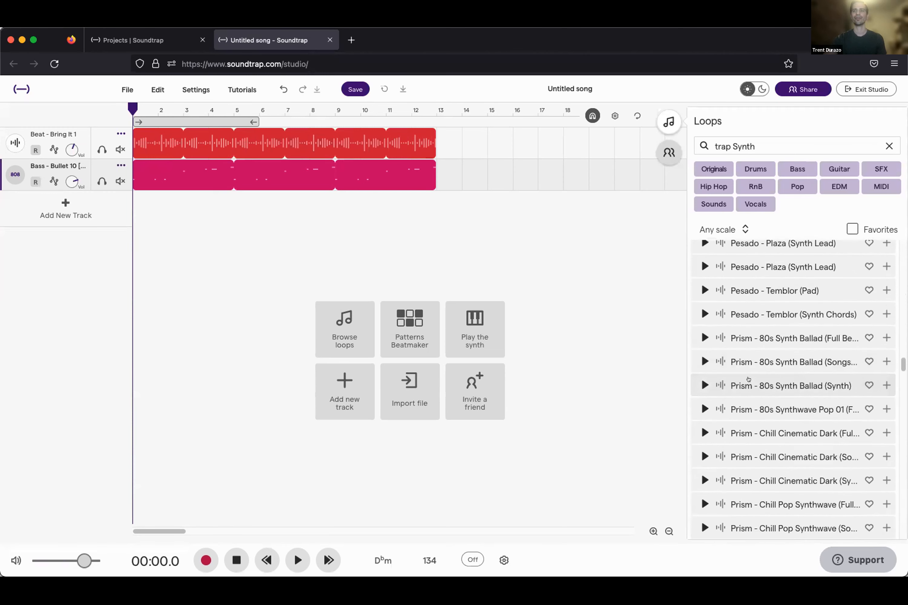
scroll(746, 383, down, 12)
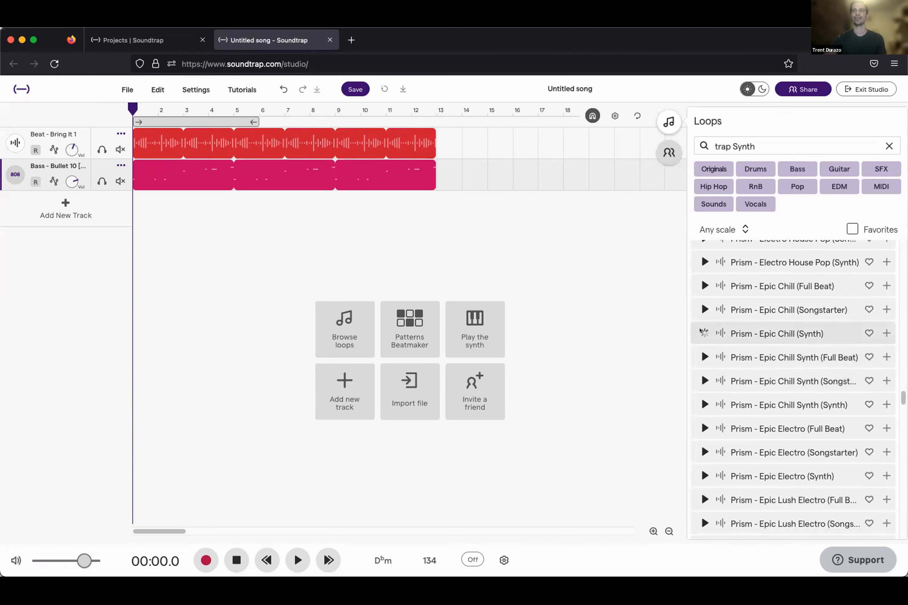
click(702, 334)
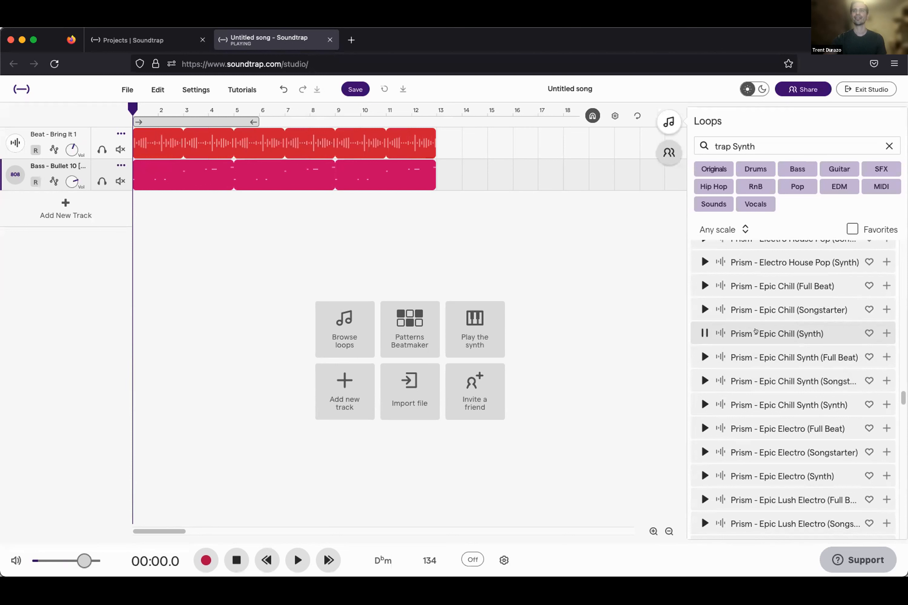
click(701, 332)
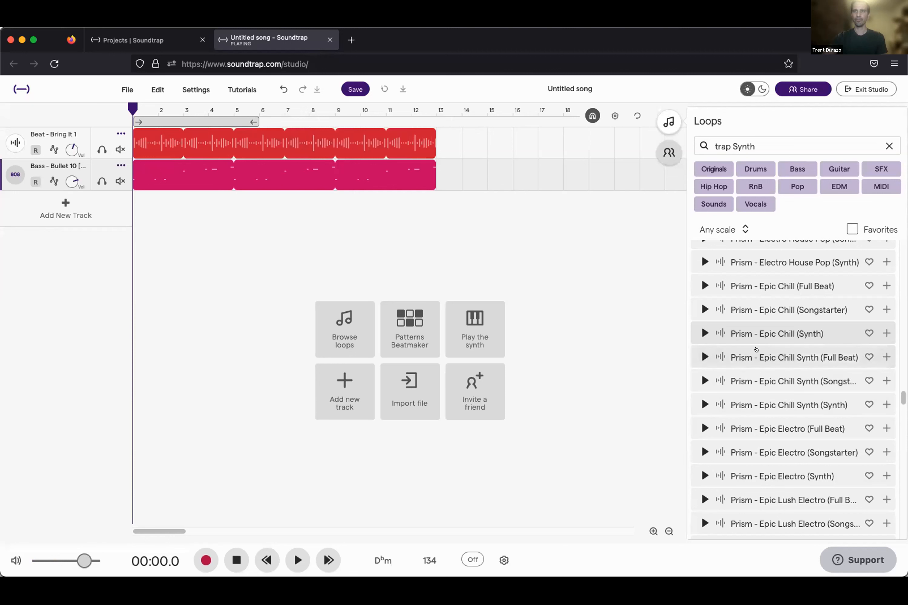
double_click(787, 331)
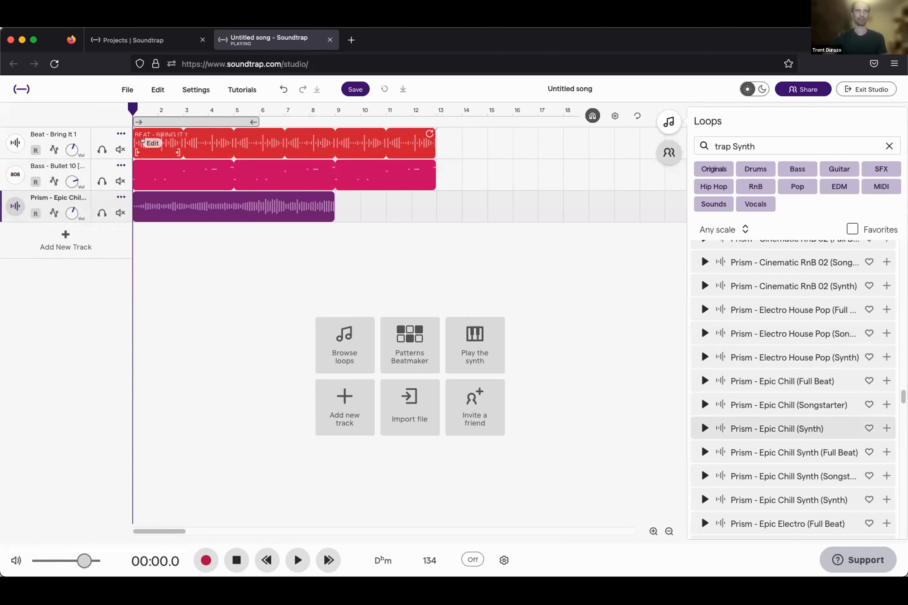
- Play the beat, bass and synth tracks together from the start until just past bar 9, and hide and reopen the loop library
click(296, 559)
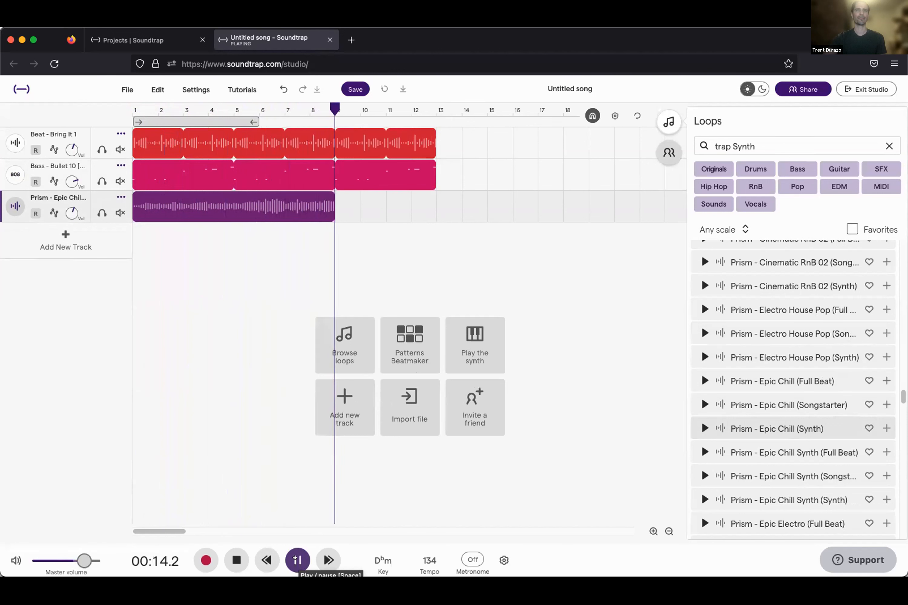
click(296, 559)
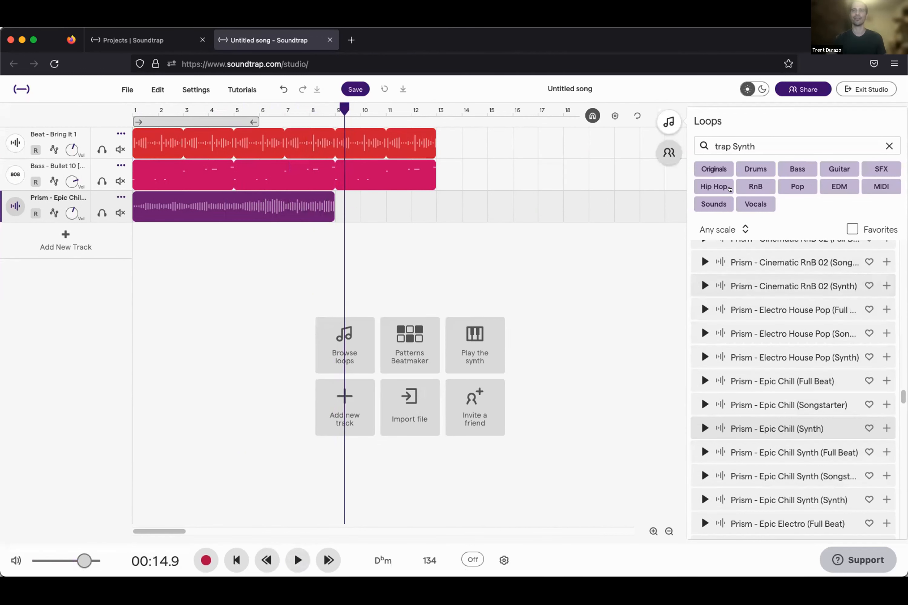
click(666, 123)
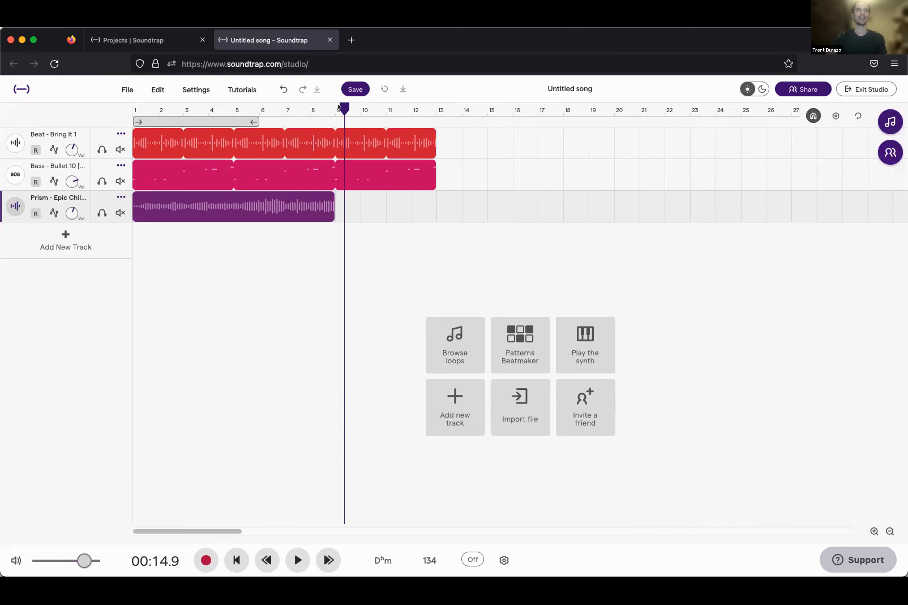
click(890, 121)
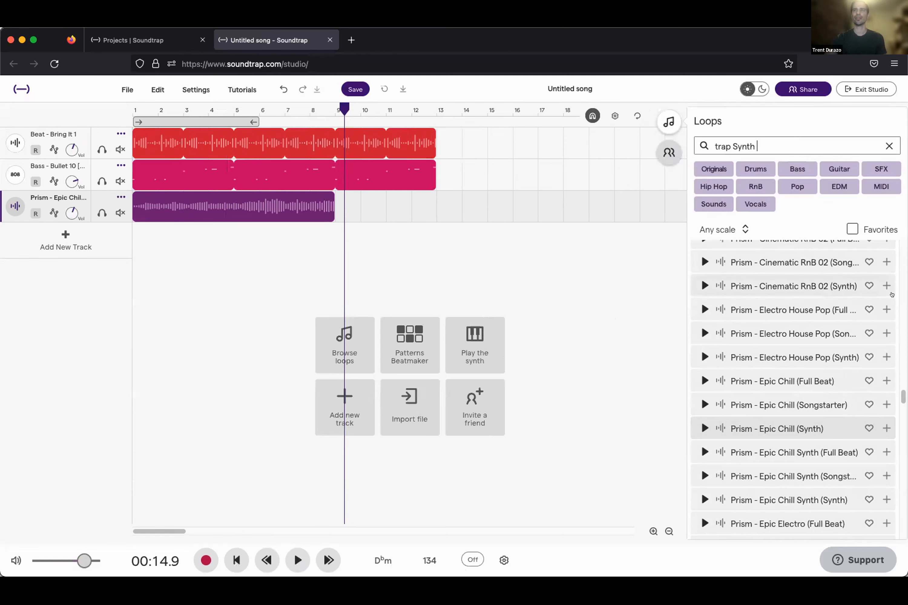
- Return to the beginning of the trap synth loops and preview the top pick Prism - Pop Synthwave 01 (Synth)
drag(901, 396, 892, 241)
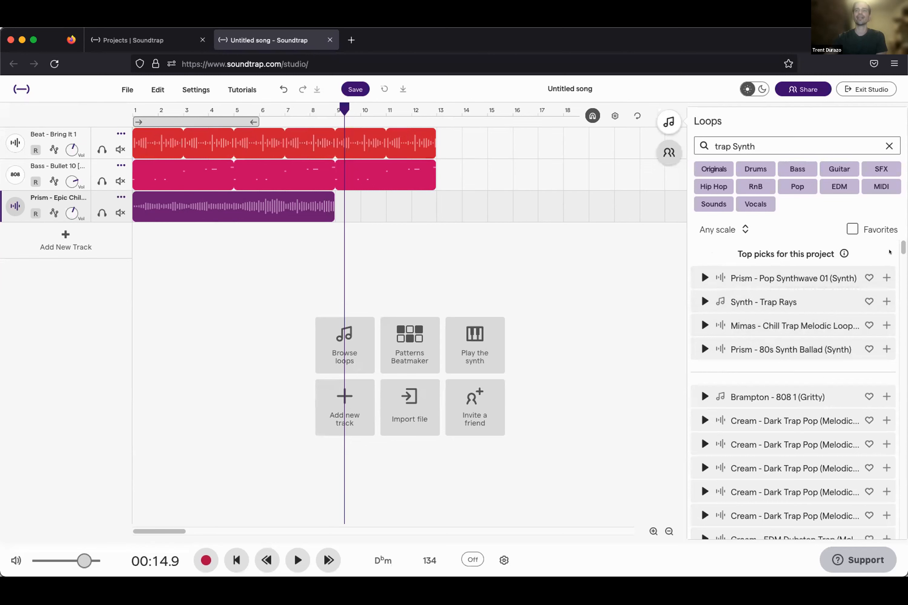
mouse_move(899, 248)
mouse_down()
mouse_move(902, 356)
mouse_move(902, 248)
mouse_up()
click(703, 277)
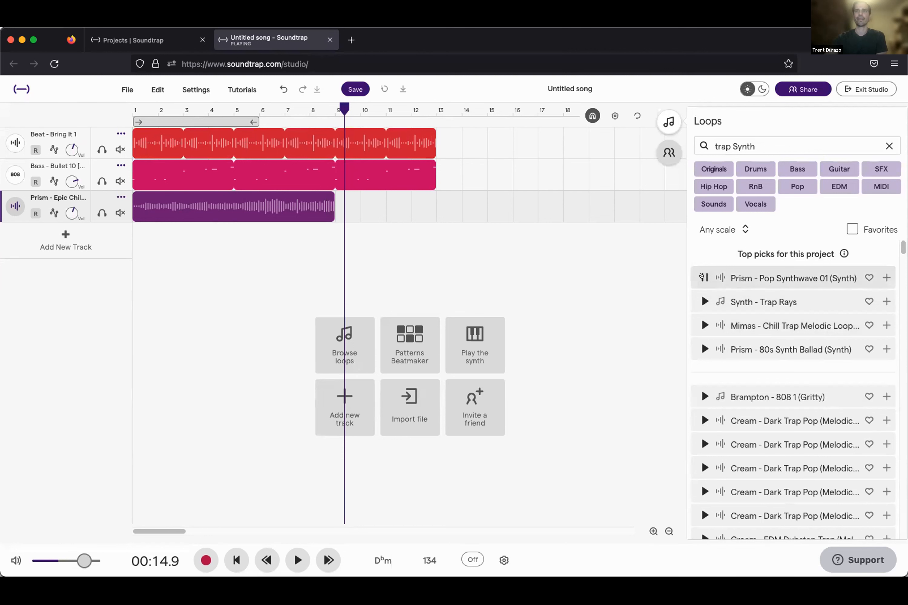
- Stop the synthwave preview and listen to the top picks Synth - Trap Rays, the Mimas - Chill Trap Melodic Loop and Prism - 80s Synth Ballad
click(702, 278)
click(698, 298)
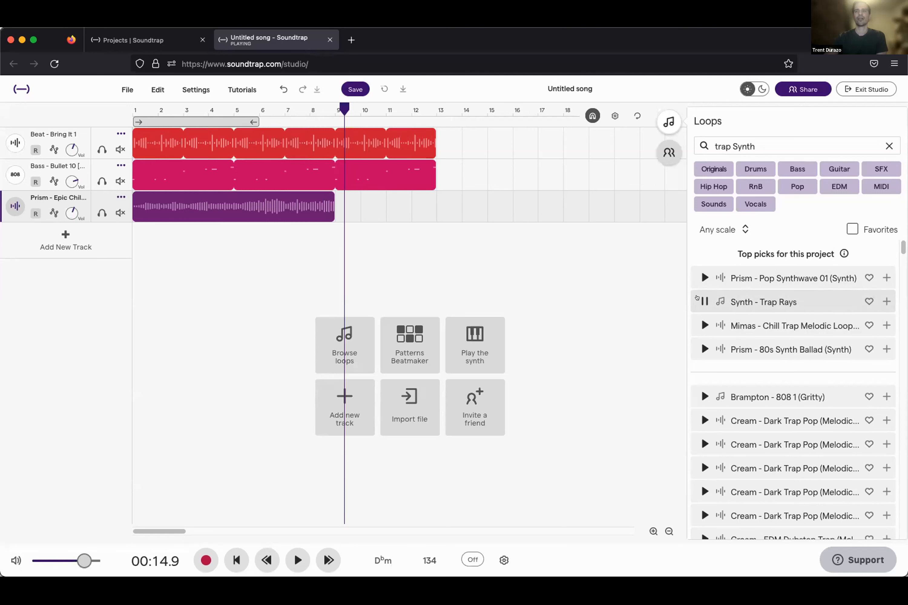
click(703, 301)
click(703, 324)
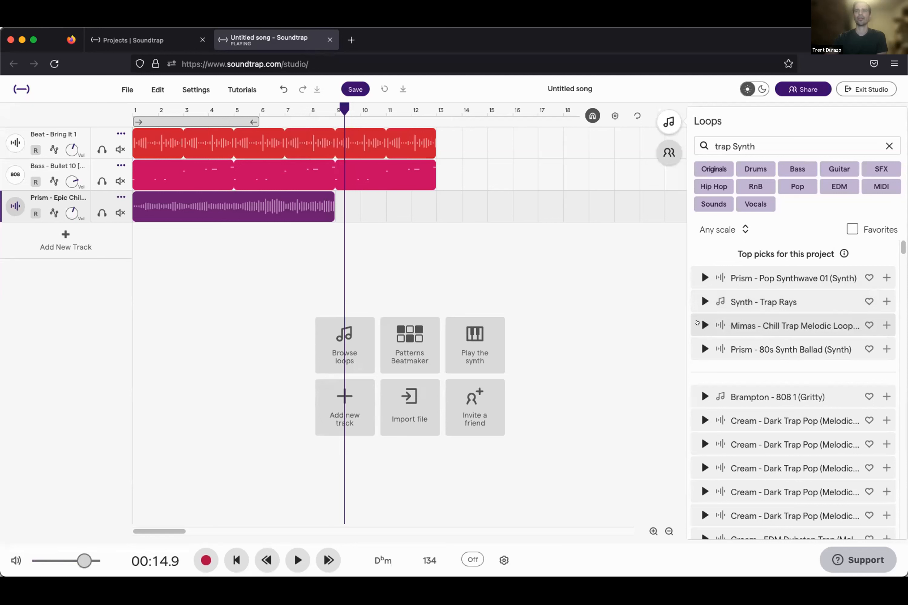
click(703, 349)
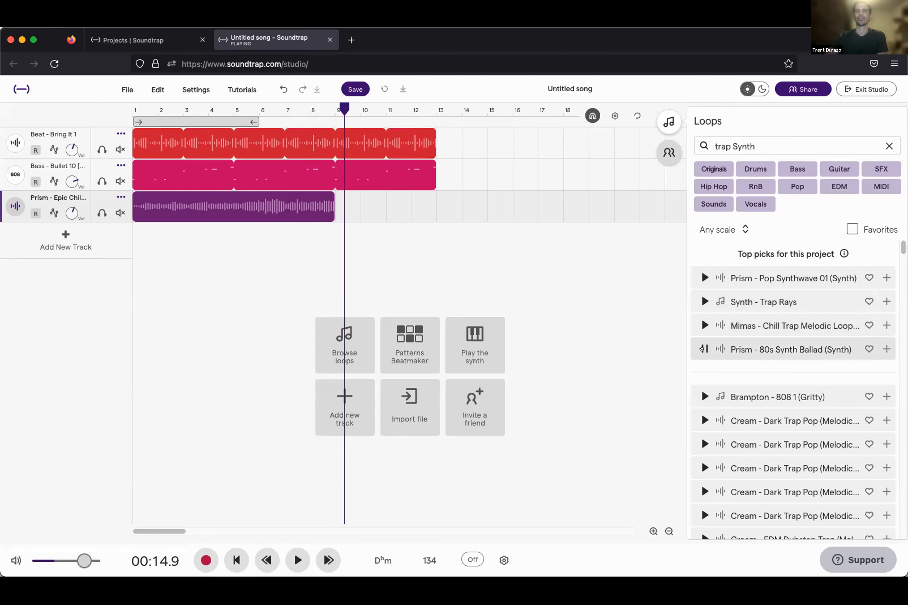
click(702, 349)
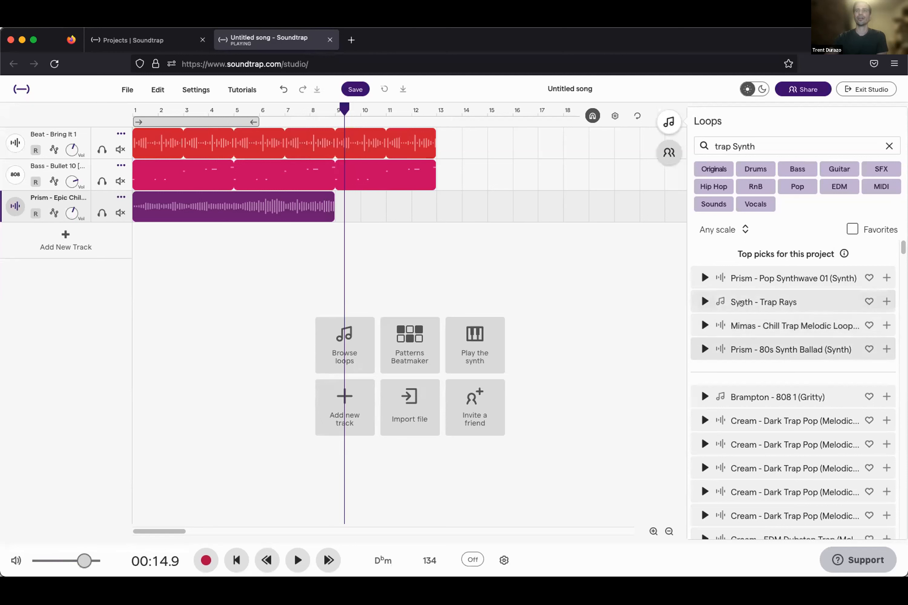
- Add the Synth - Trap Rays loop as a new track and play the song from the start until about bar 6
click(783, 297)
click(701, 300)
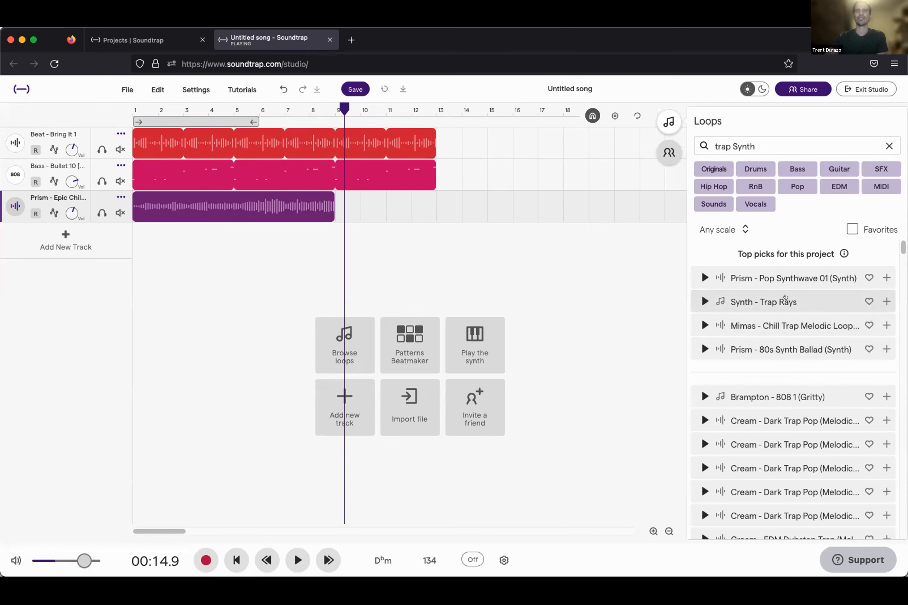
double_click(785, 298)
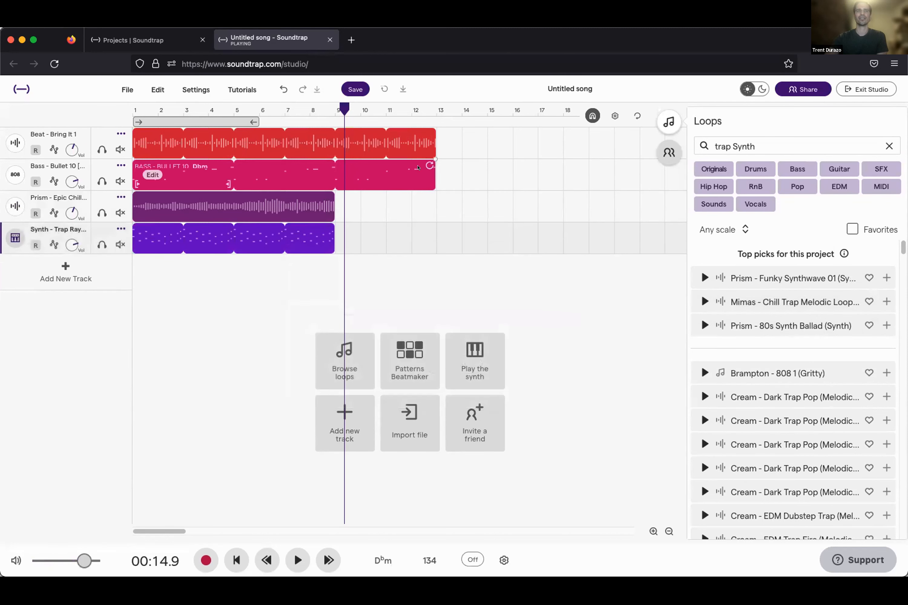
click(236, 561)
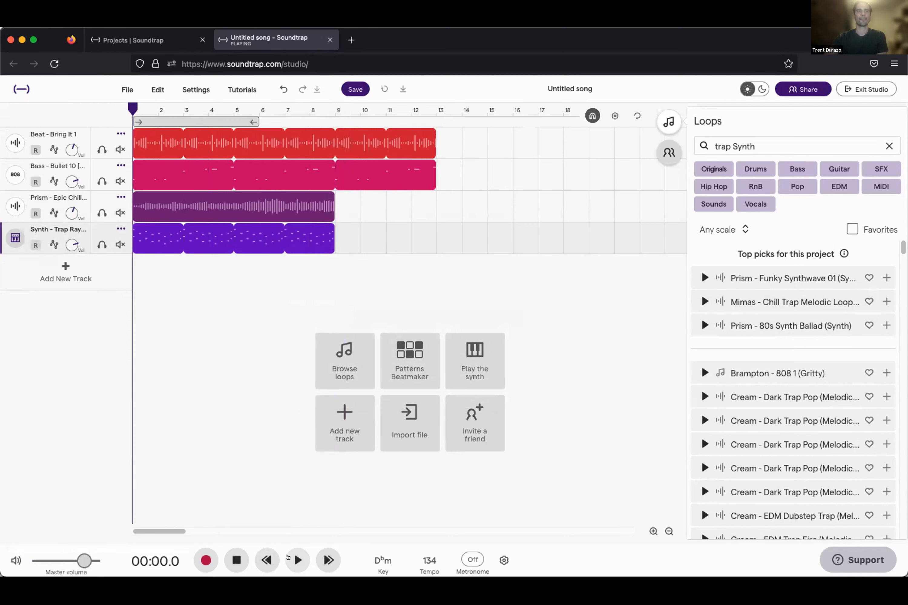
click(297, 560)
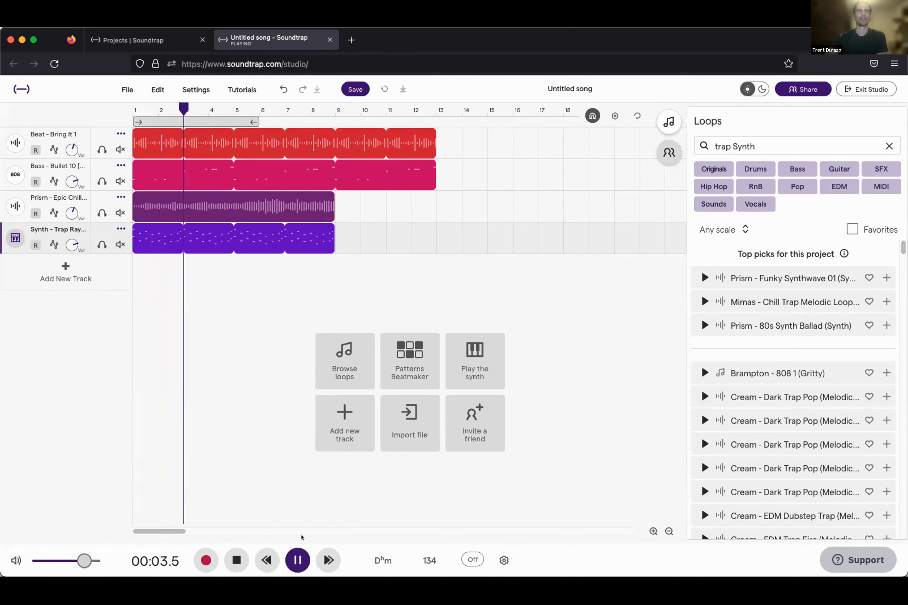
click(235, 559)
- Delete the Synth - Trap Rays loop from the song, and preview and add Prism - 80s Synth Ballad (Synth) as a new track
mouse_move(201, 238)
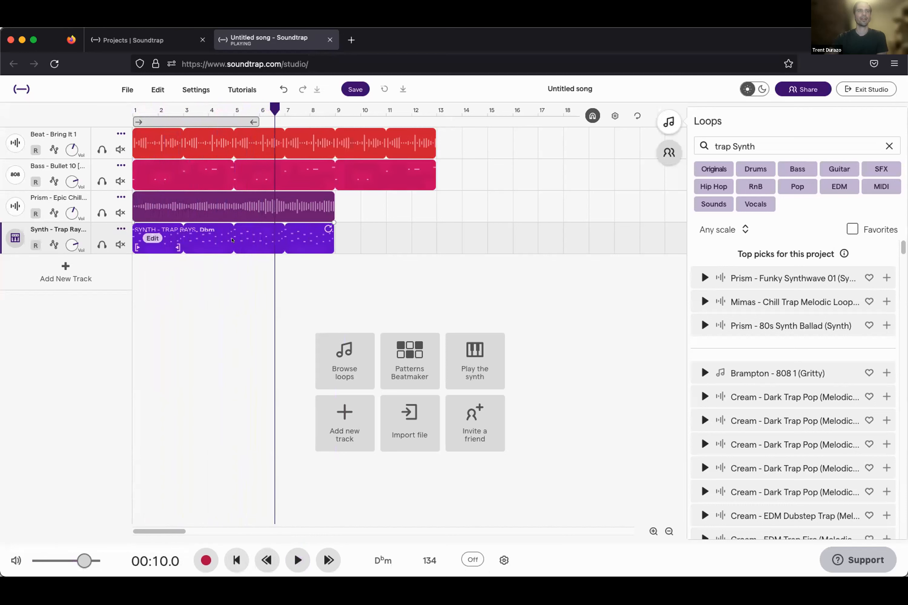
key(Delete)
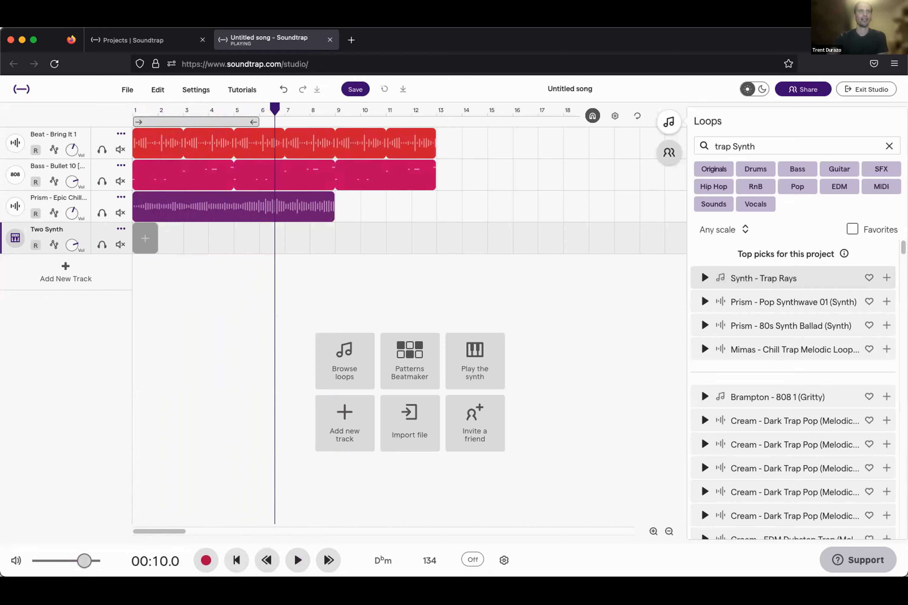
click(703, 325)
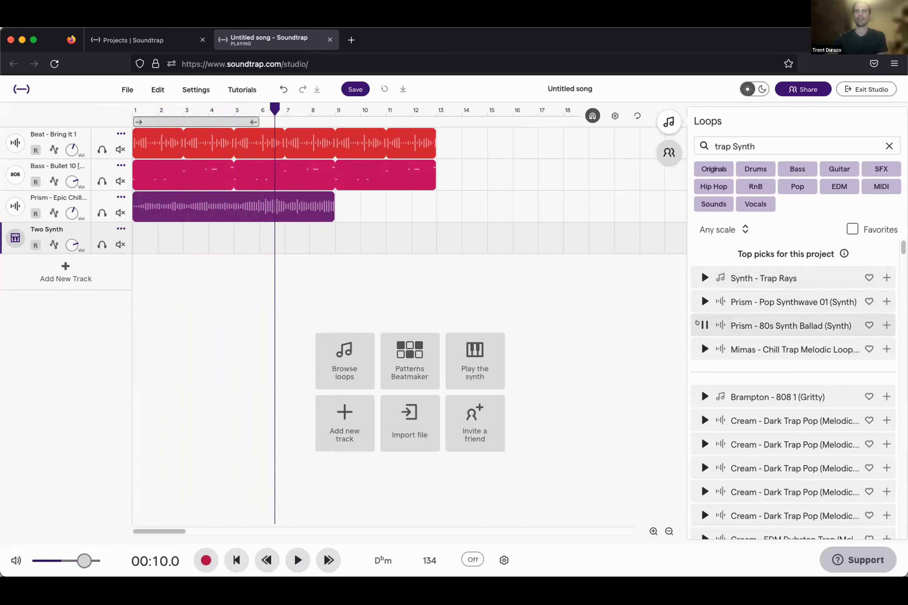
click(886, 325)
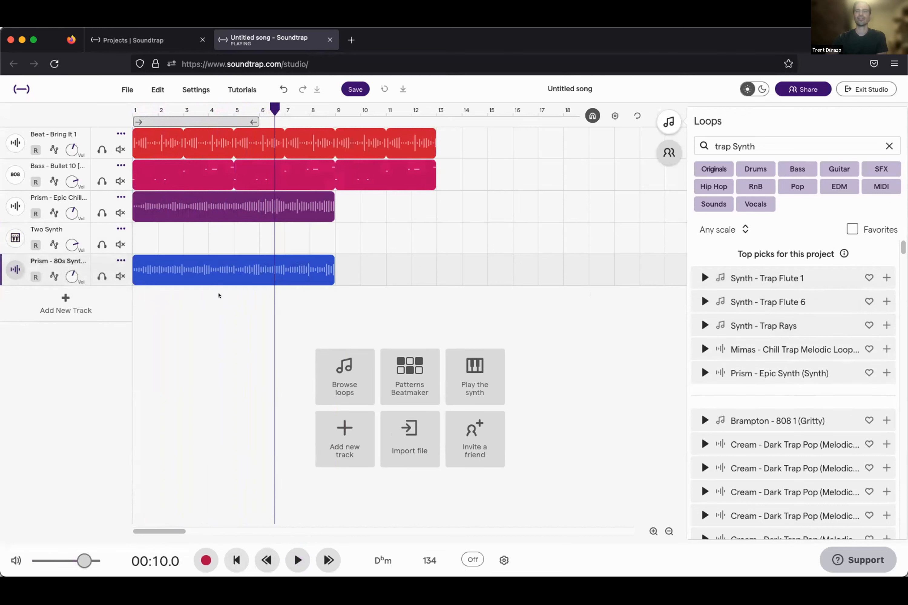
- Undo the addition of the 80s Synth Ballad loop and of the leftover Two Synth track
click(280, 88)
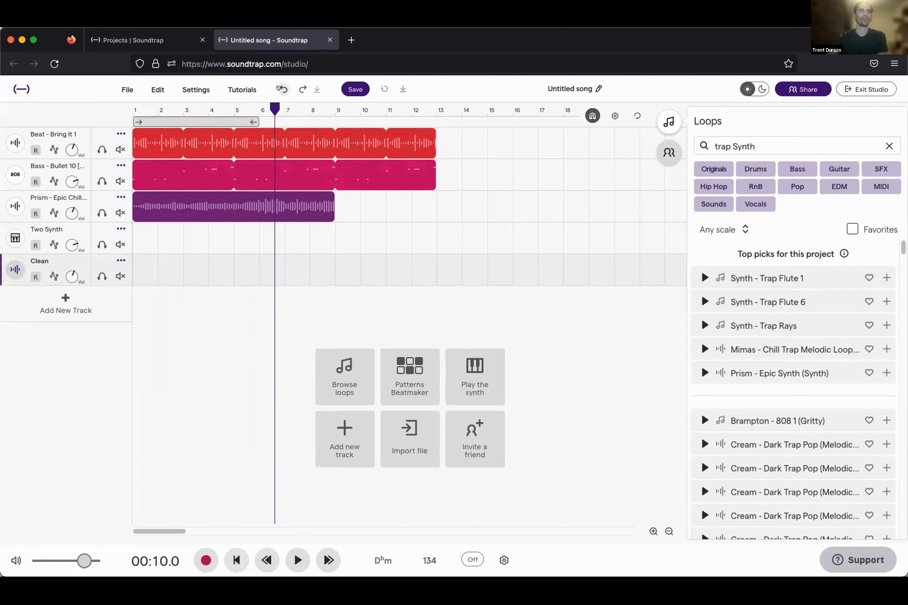
click(278, 87)
click(278, 88)
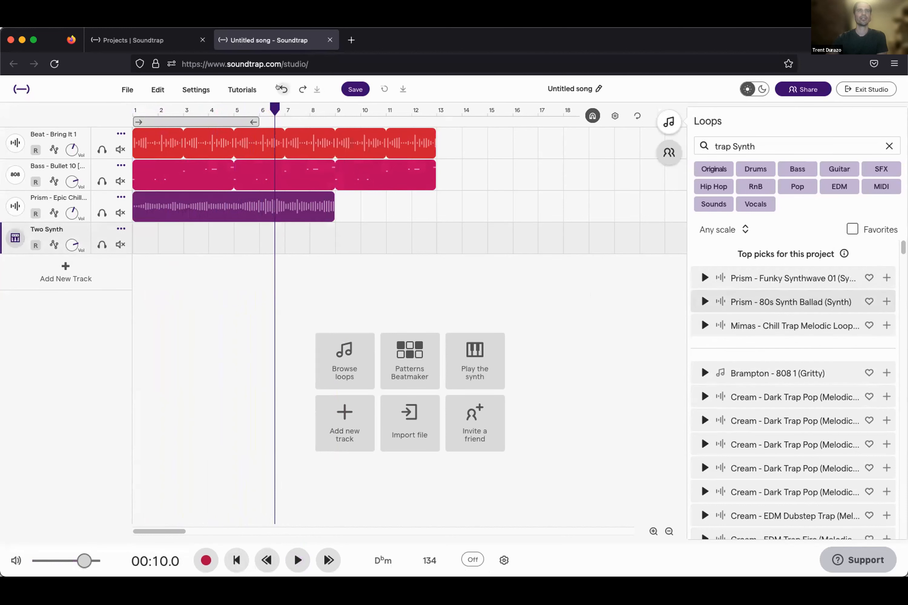
click(279, 88)
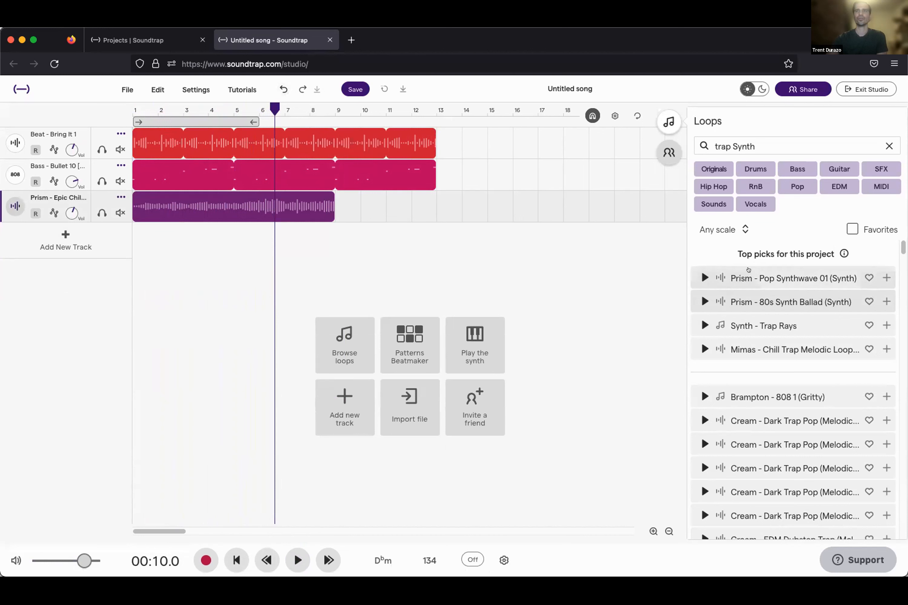
- Preview and add Mimas - Chill Trap Melodic Loop 03 as a new track, and play the song from the start past bar 3
click(703, 301)
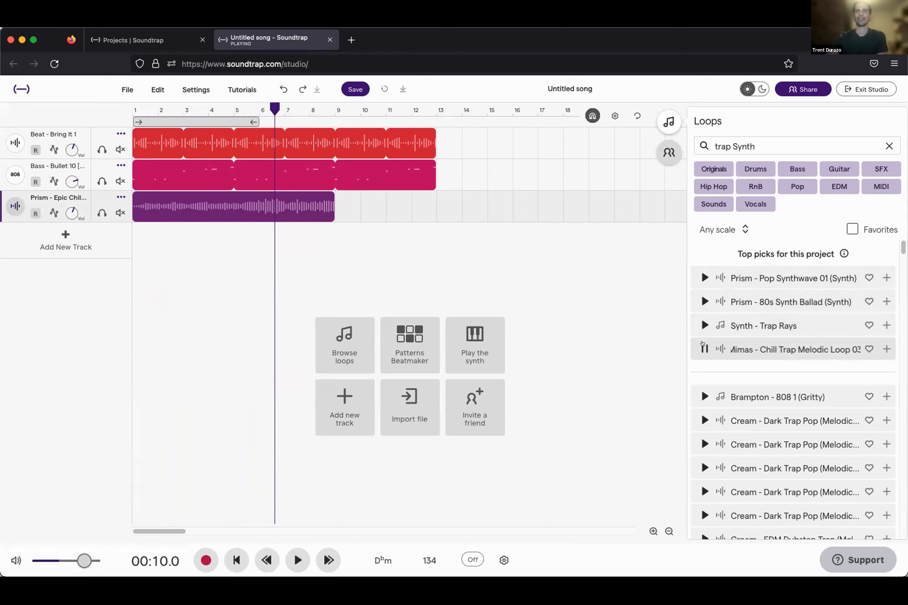
double_click(765, 345)
click(274, 105)
drag(274, 103, 102, 104)
click(299, 559)
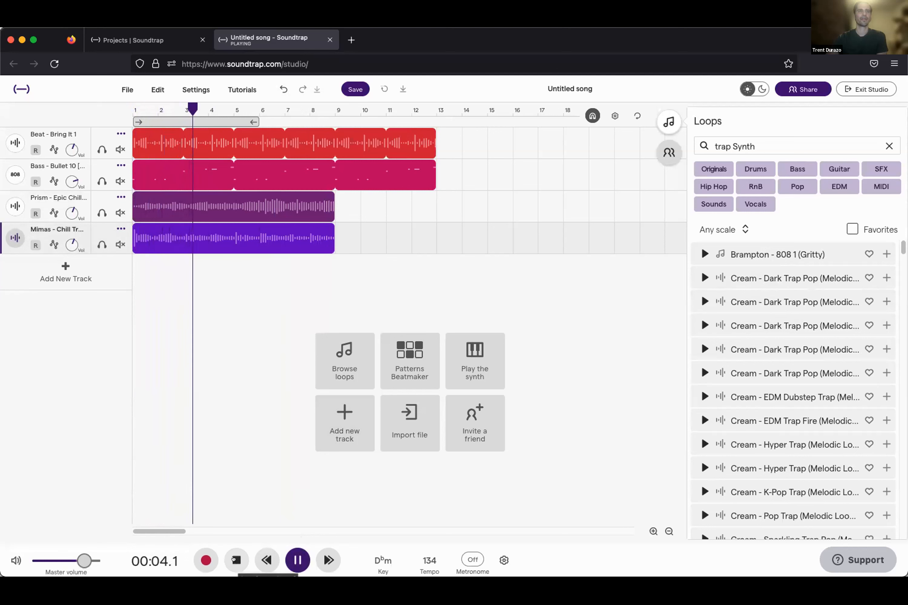
key(space)
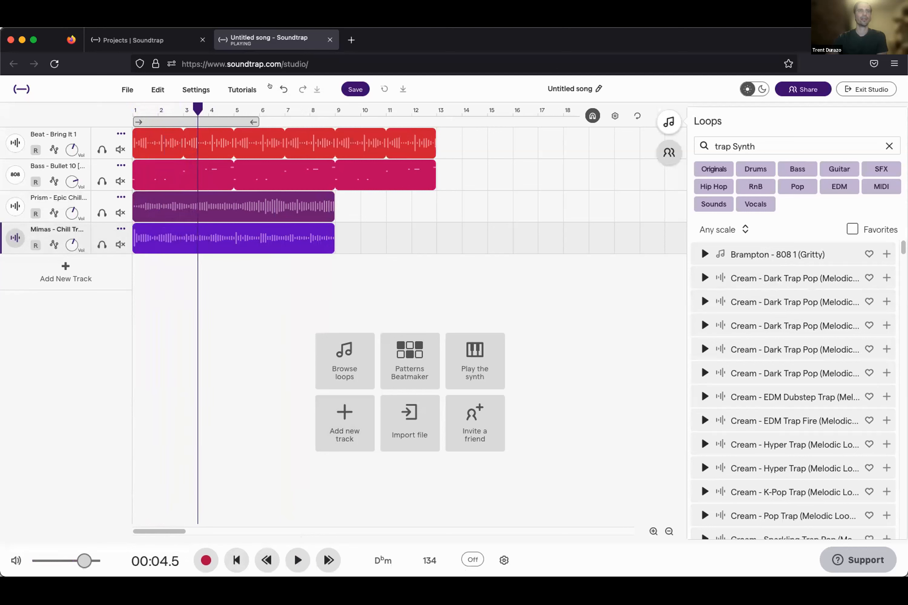
- Undo the Mimas loop track and add the Synth - Trap Rays loop as a new track instead
click(279, 89)
click(279, 89)
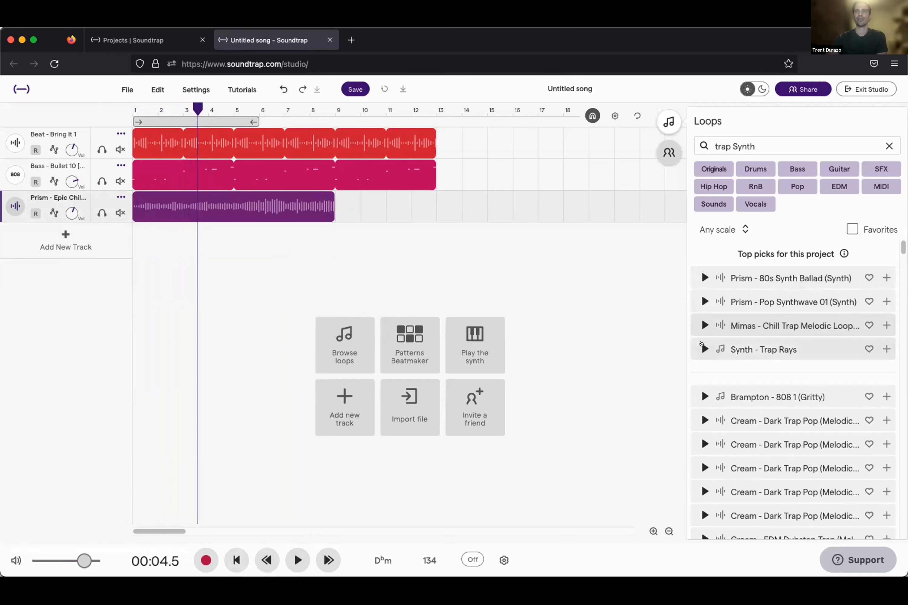
double_click(731, 349)
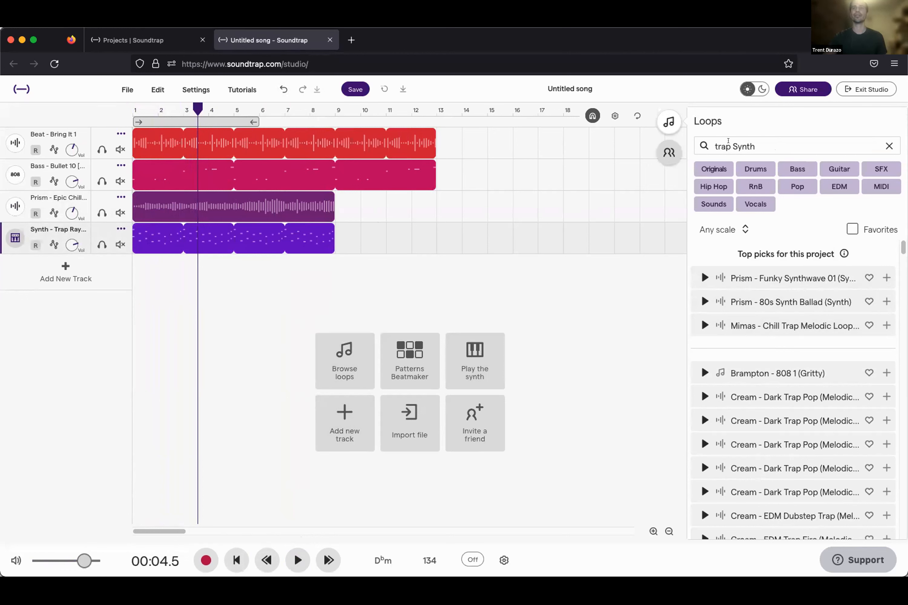
- Search the loops for "trap Synth dark" and preview Cream - Dark Trap Pop (Melodic Loop) 04
drag(772, 141, 707, 141)
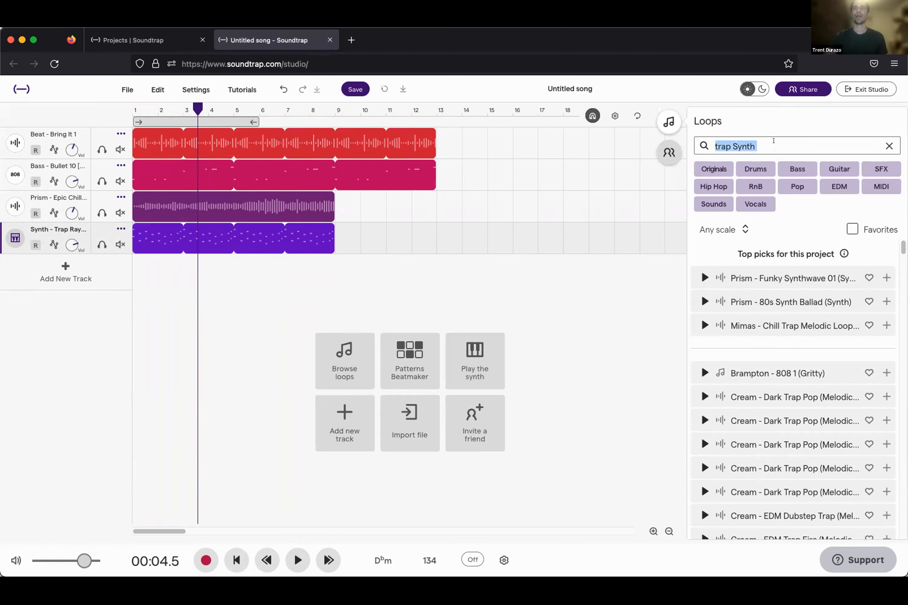
click(762, 140)
text(dark)
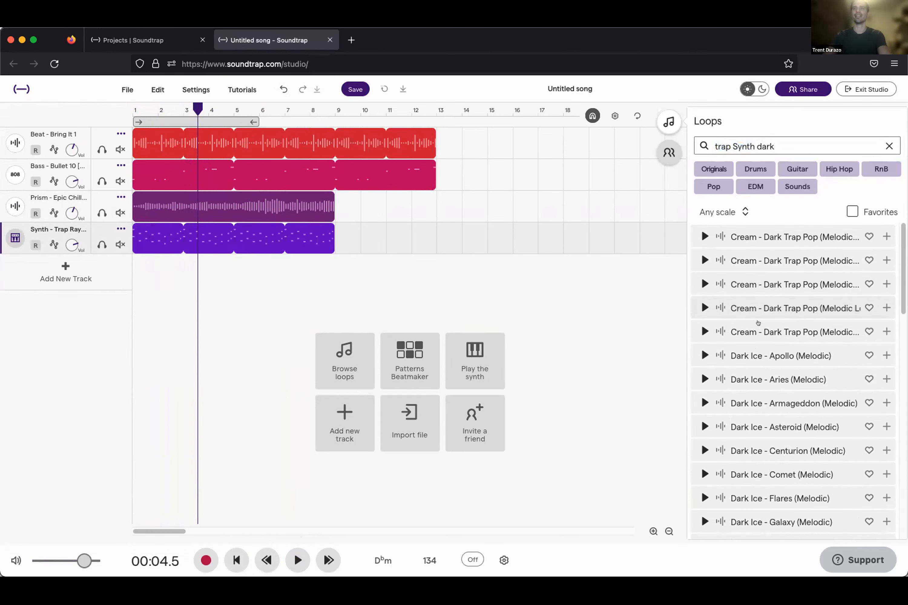
click(704, 307)
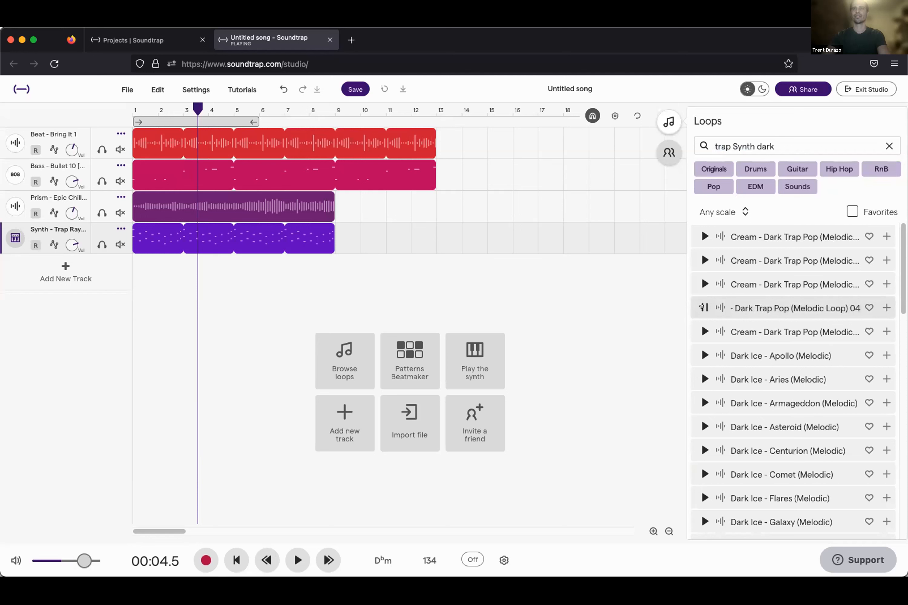
click(702, 307)
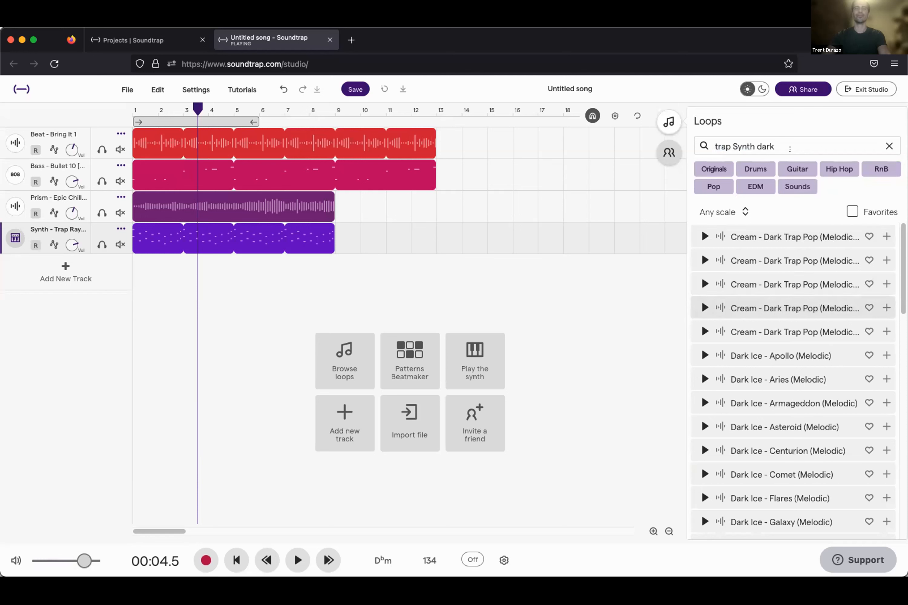
- Change the loop search to "Synth kanye" and browse the whole list of artist-inspired loops
double_click(781, 141)
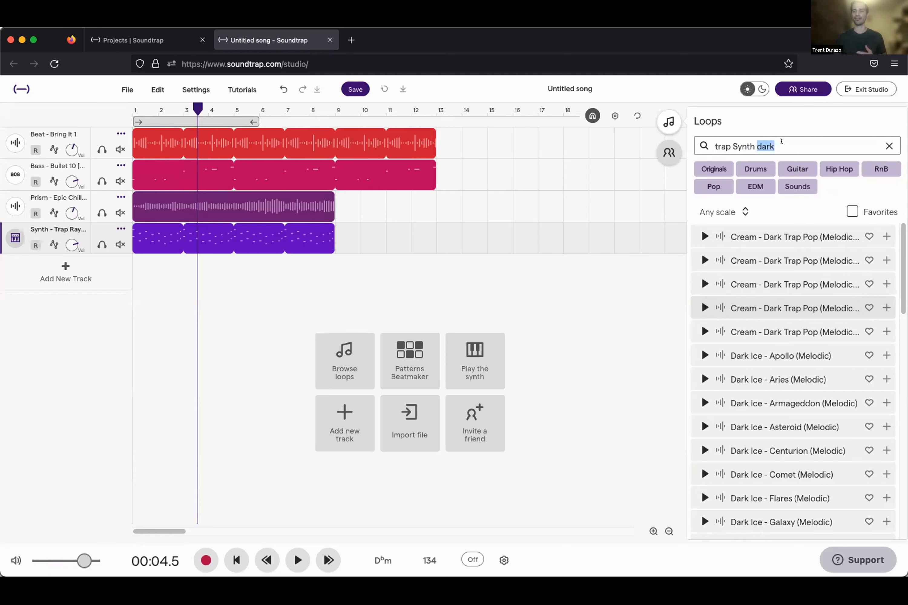
key(BackSpace)
drag(733, 147, 701, 147)
key(BackSpace)
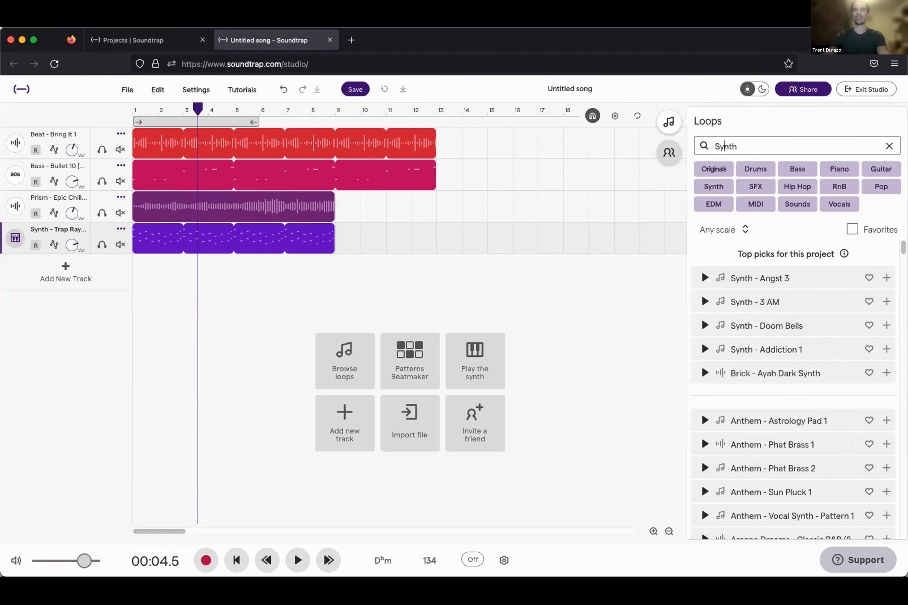
text(kanye)
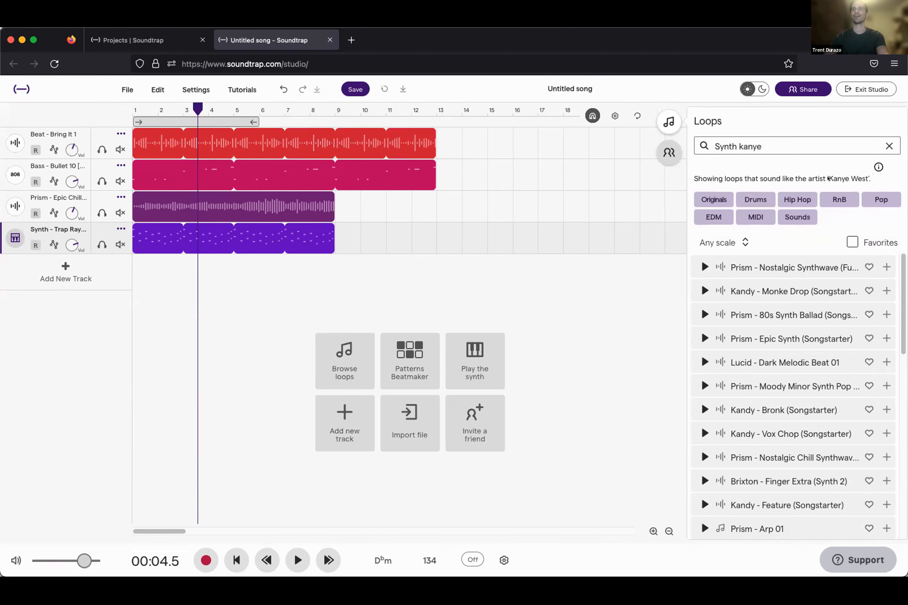
scroll(892, 295, down, 10)
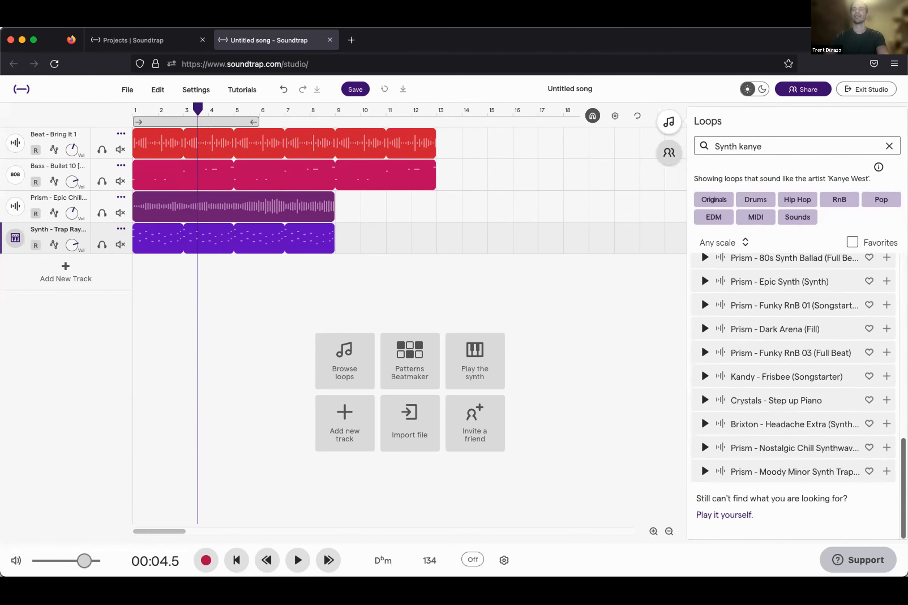
scroll(886, 273, up, 10)
- Reduce the loop search to "Synth" and hide the loop library
drag(761, 143, 735, 141)
key(BackSpace)
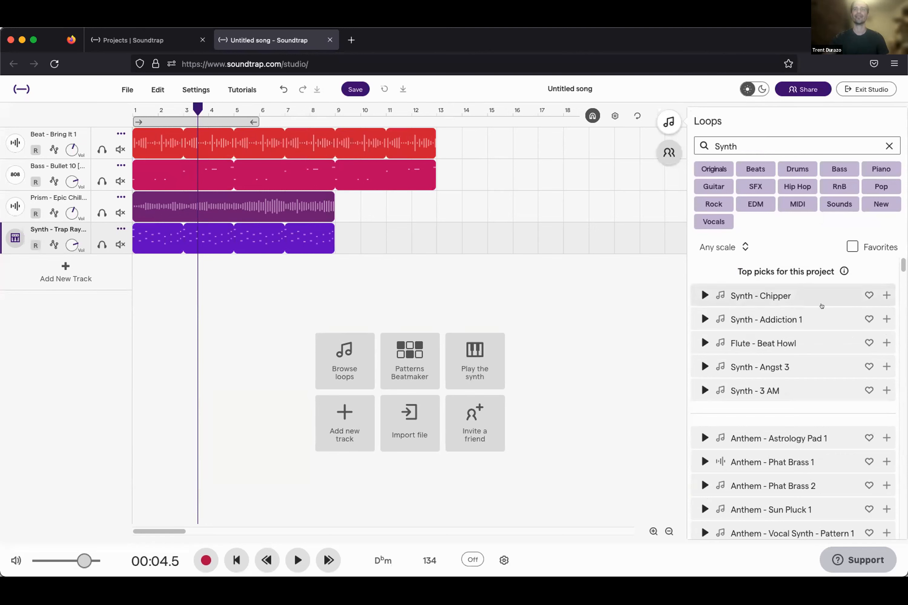
mouse_move(903, 266)
mouse_down()
mouse_move(902, 330)
mouse_move(902, 261)
mouse_up()
click(667, 121)
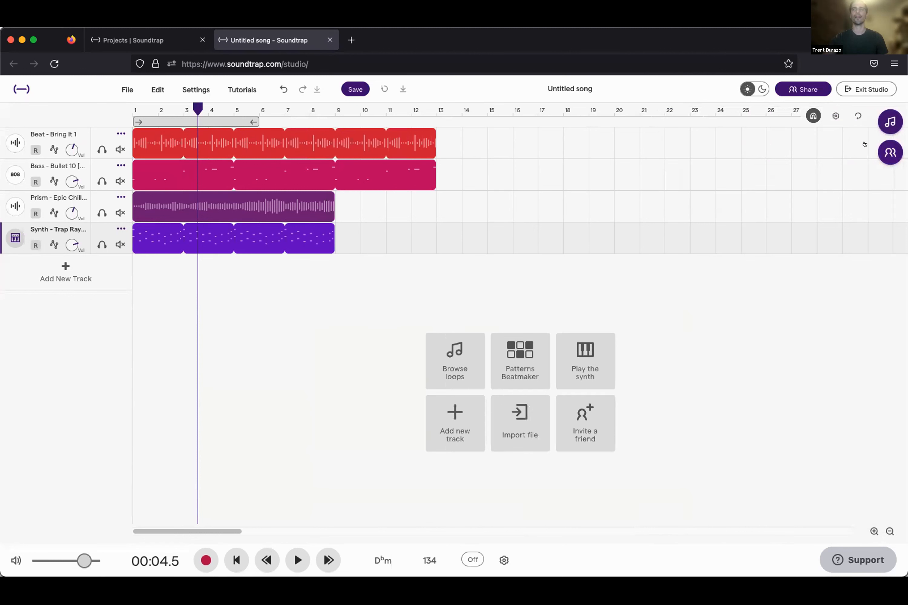
- Select the bass, Epic Chill and Trap Rays loops and move them together so they start at bar 4
mouse_move(238, 179)
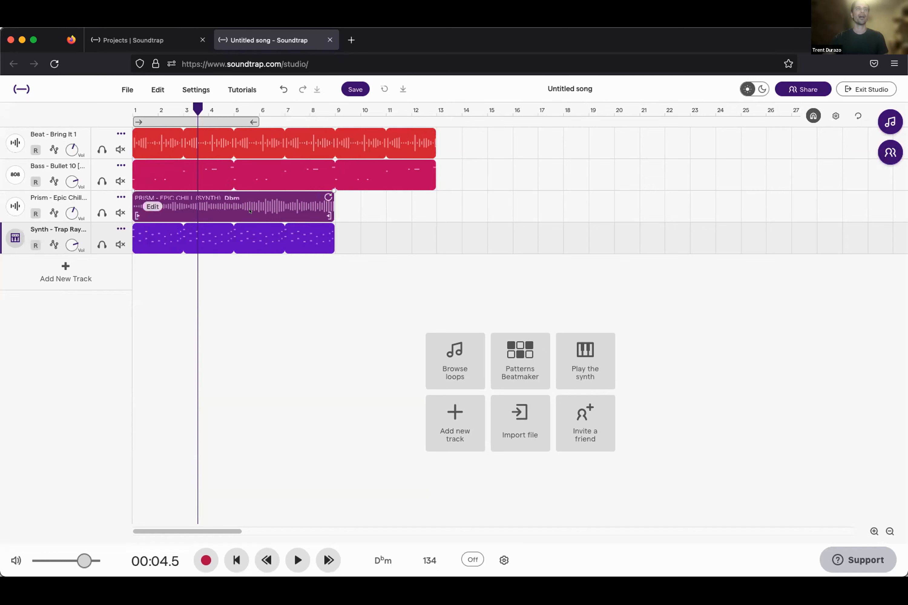
drag(366, 271, 323, 177)
click(246, 175)
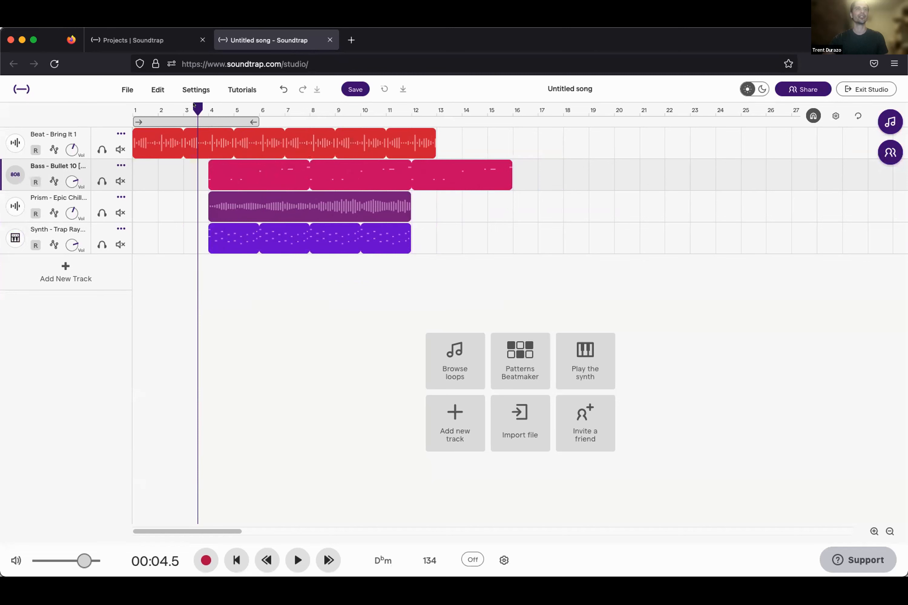
- Play the rearranged song from the beginning until past bar 3
drag(195, 104, 131, 104)
click(297, 560)
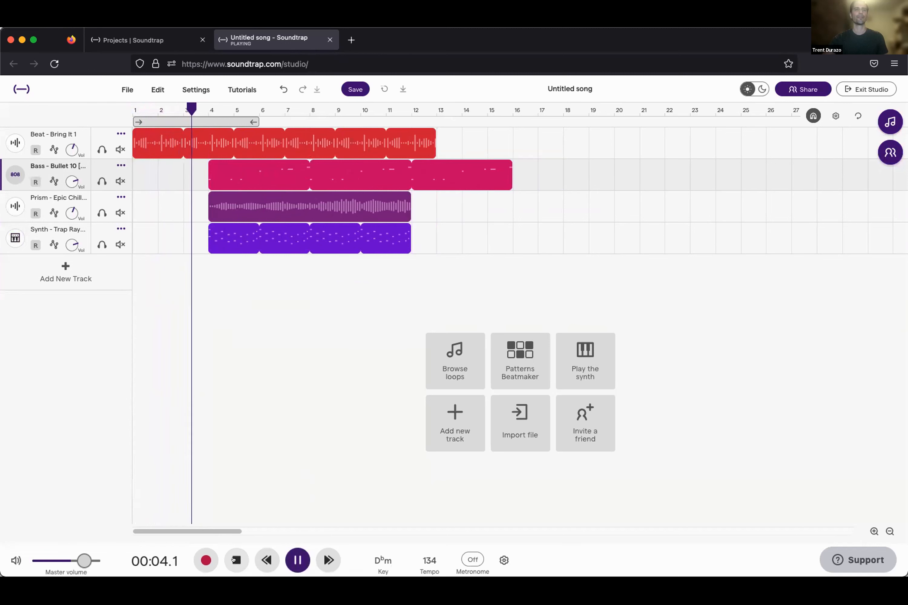
key(space)
- Select the bass, Epic Chill and Trap Rays loops and move them together so they start at bar 5
drag(194, 167, 280, 248)
drag(256, 168, 280, 172)
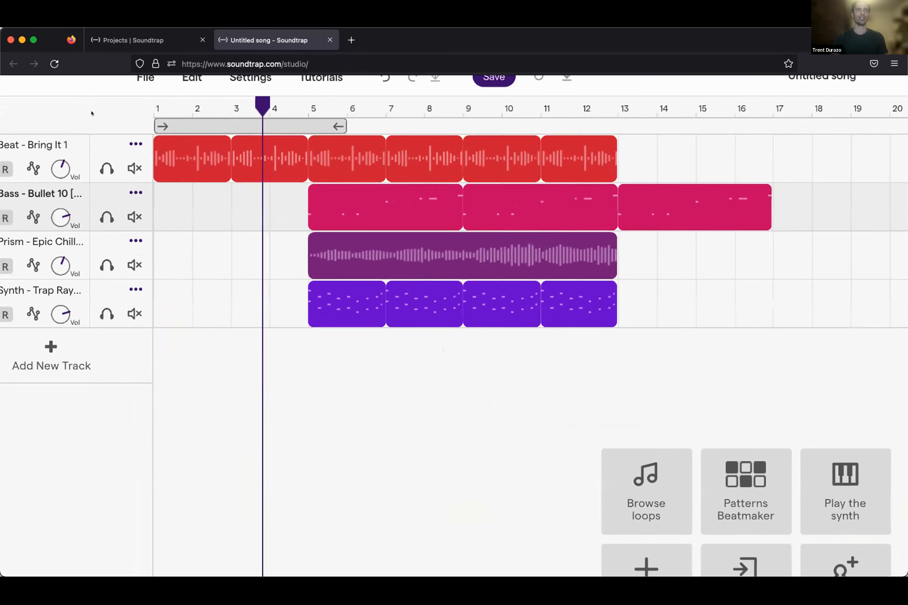
scroll(364, 106, up, 1)
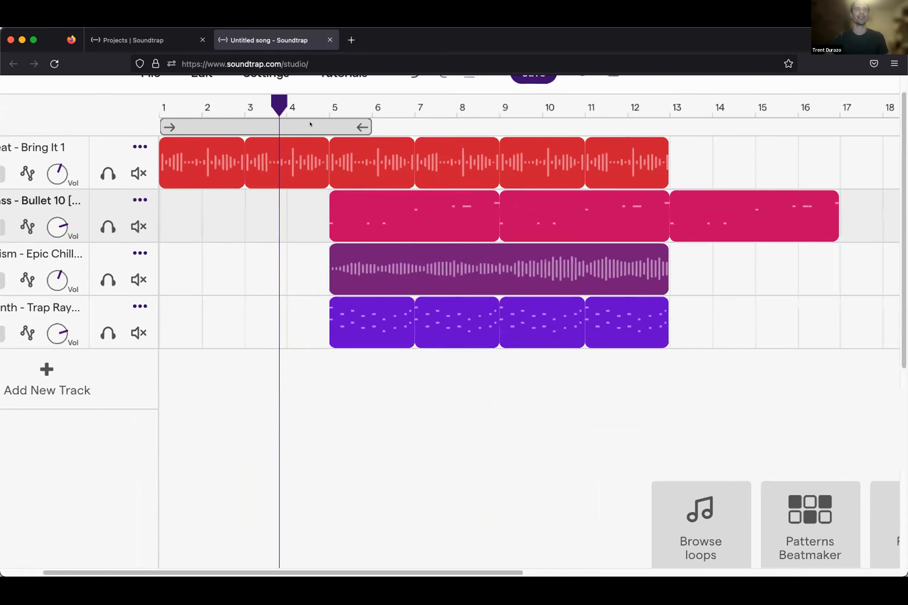
- Move the Epic Chill and Trap Rays loops together to start at bar 9, and play the song from the beginning
mouse_move(228, 139)
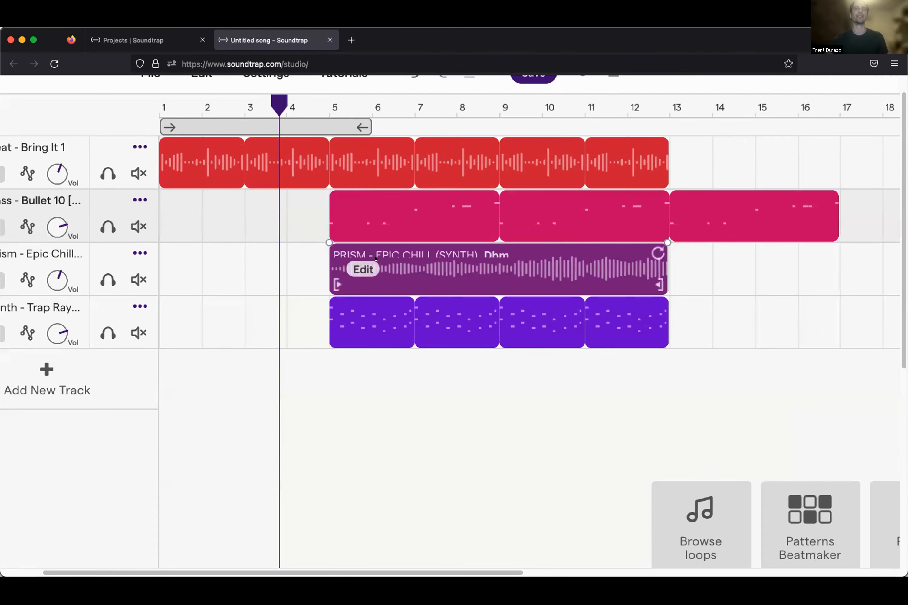
drag(318, 256, 457, 332)
drag(416, 276, 586, 275)
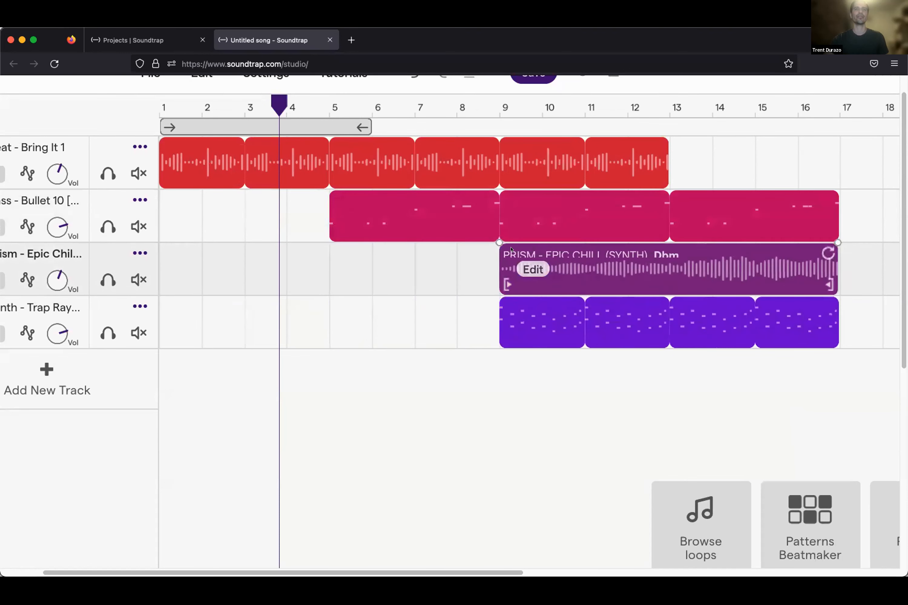
drag(283, 104, 147, 111)
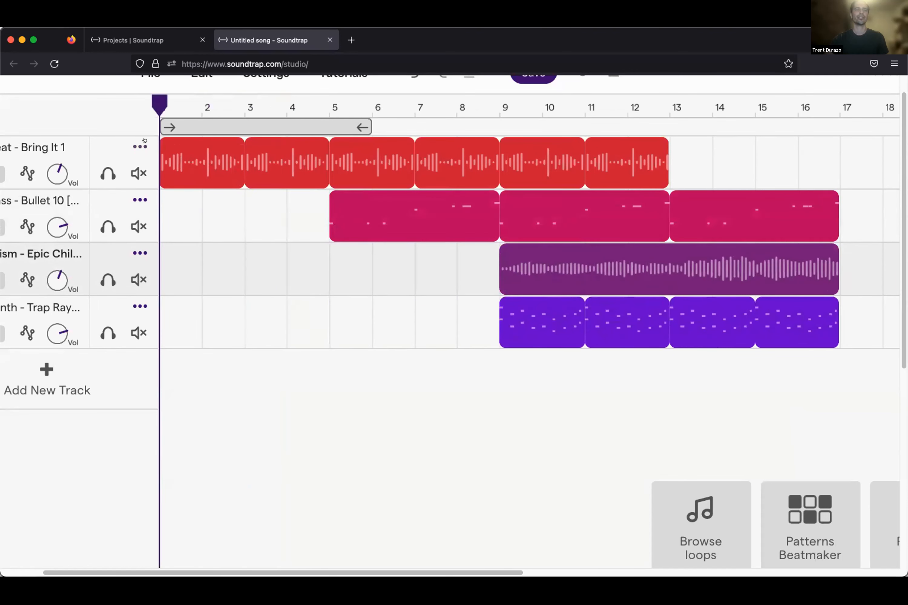
key(space)
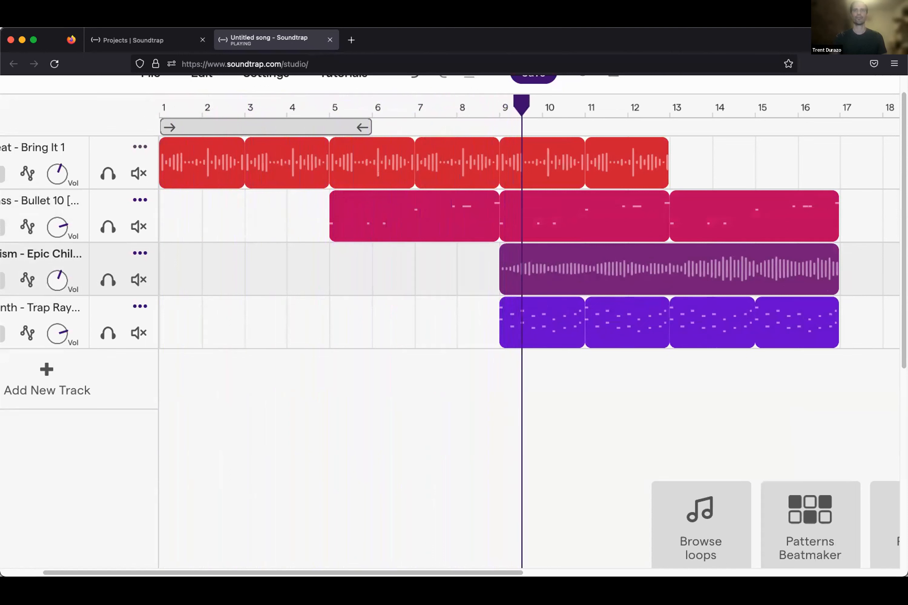
- Move the Trap Rays loop to start at bar 13 and extend the Bring It 1 beat to the end of bar 16
click(474, 304)
drag(558, 319, 719, 322)
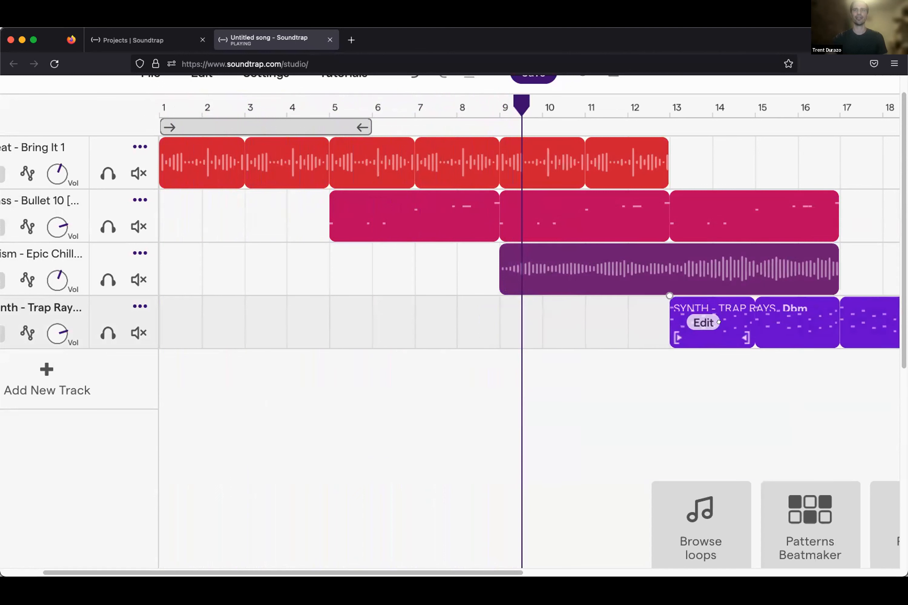
drag(657, 141, 836, 144)
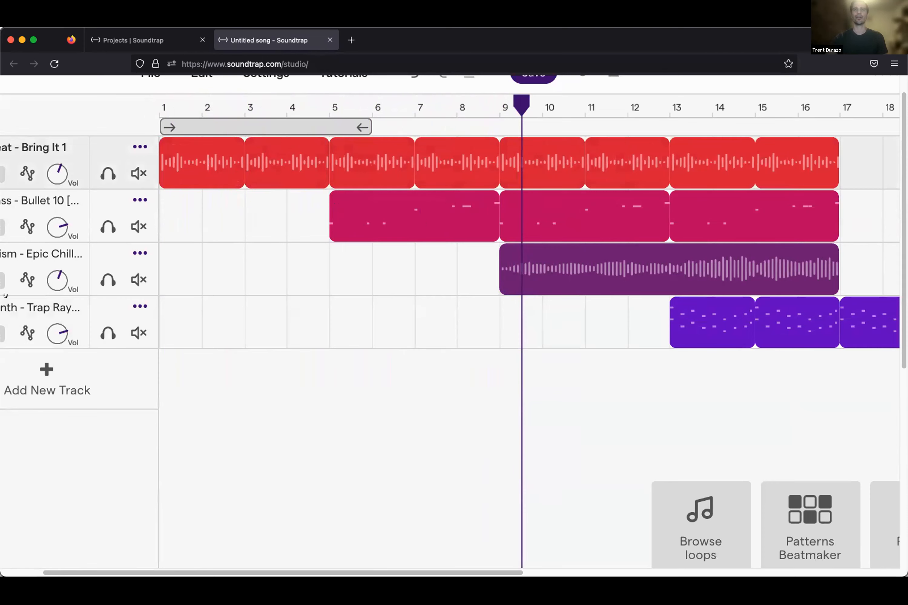
- Play the layered arrangement from the beginning until it reaches bar 13, and stop playback
scroll(86, 259, down, 5)
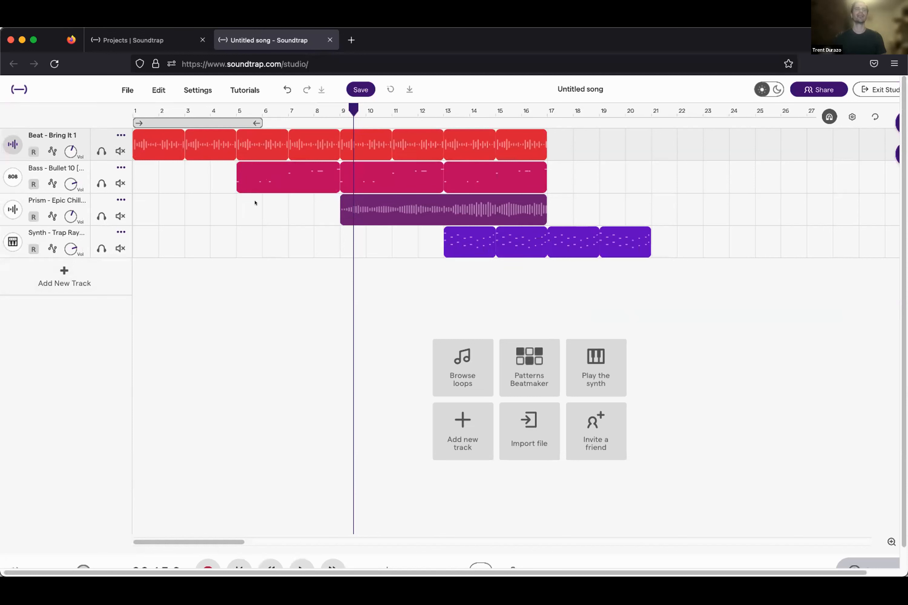
mouse_move(384, 213)
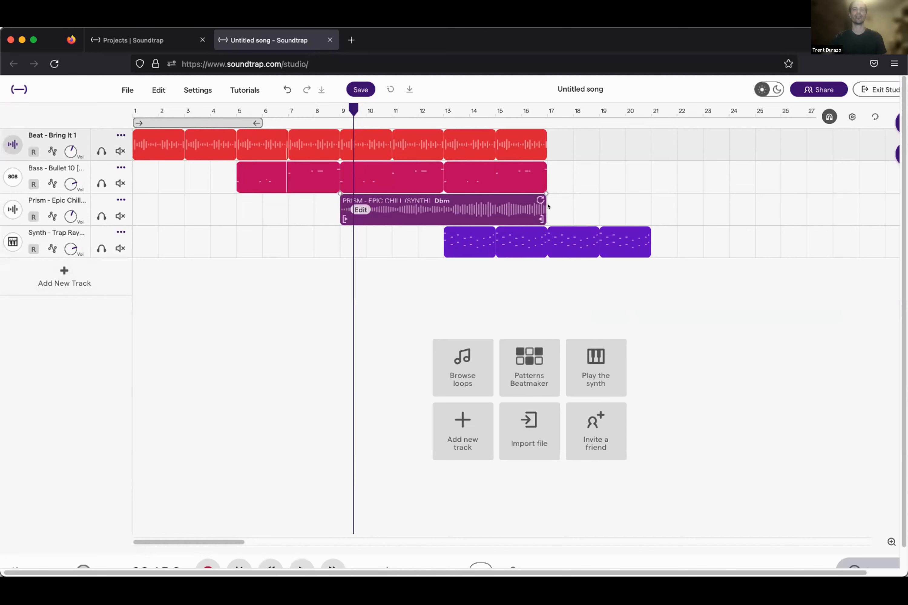
drag(349, 106, 158, 111)
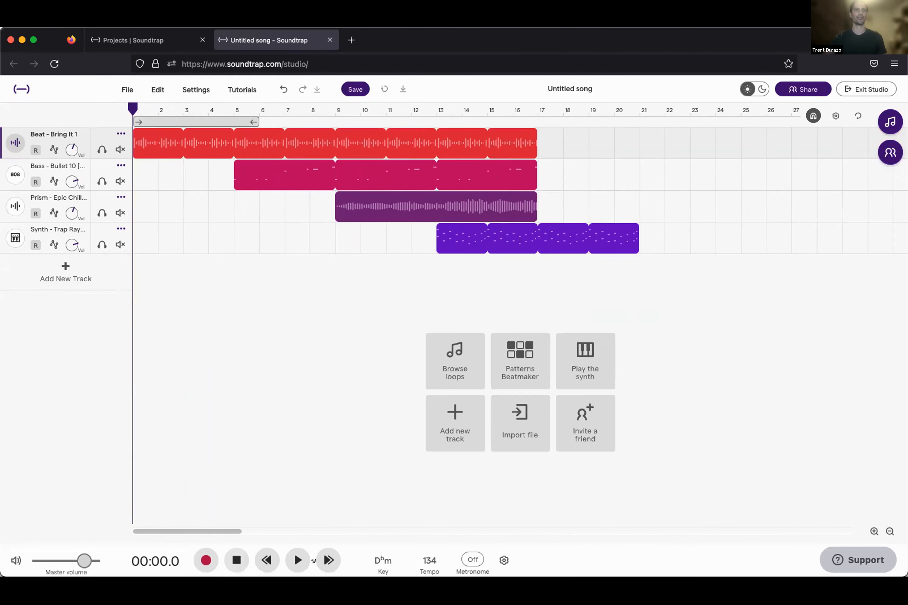
click(296, 559)
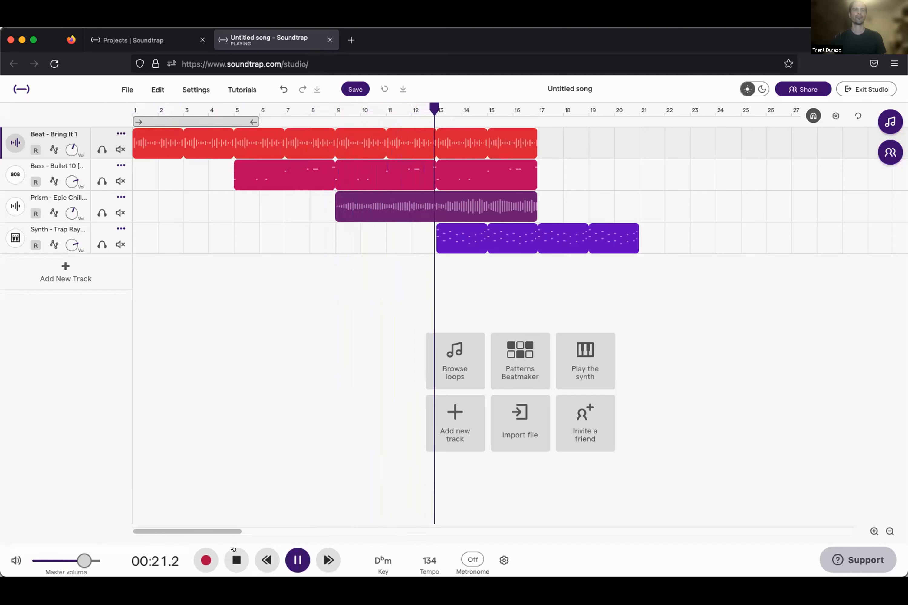
key(space)
- Move the Epic Chill loop to start at bar 1 and extend it to the end of bar 16
drag(429, 205, 251, 204)
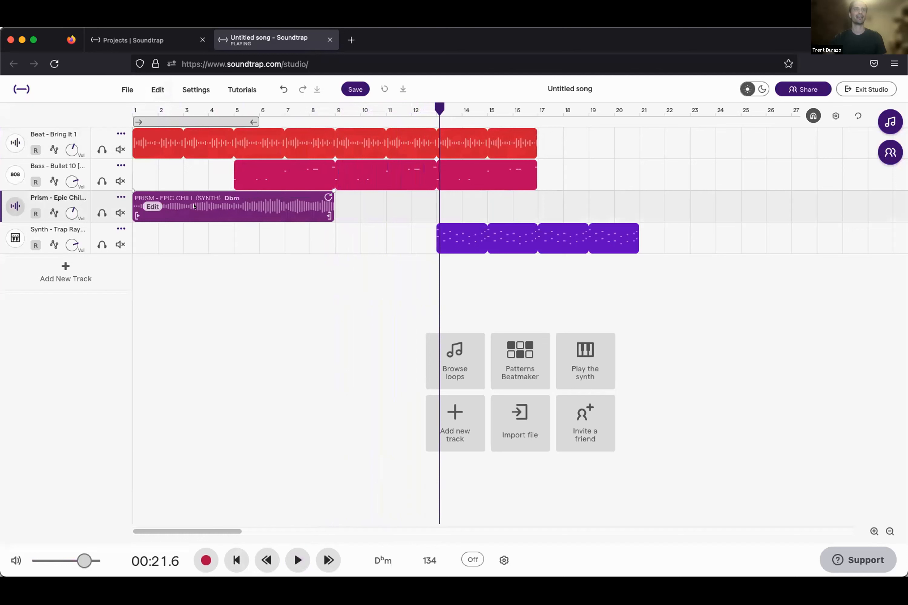
drag(328, 194, 521, 194)
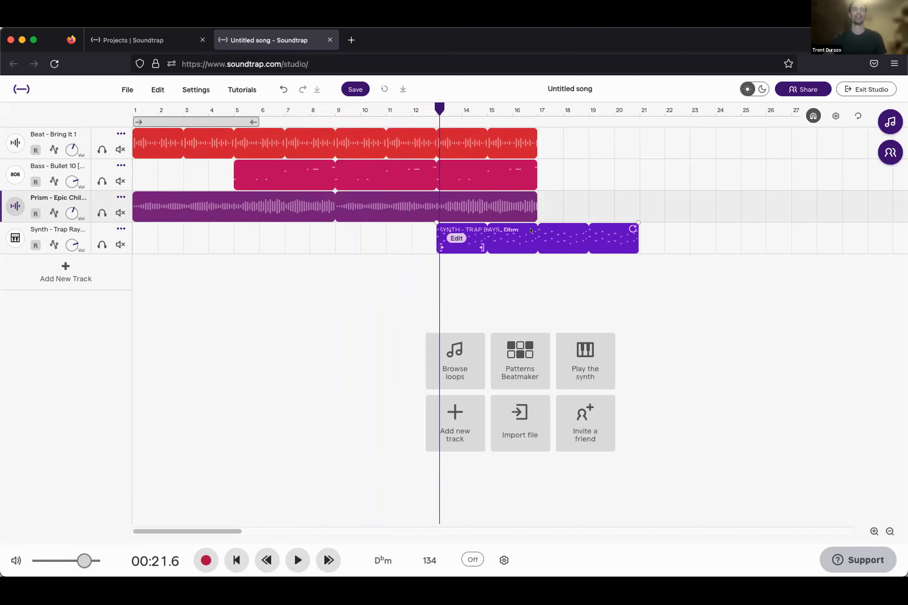
- Shorten the Trap Rays loop to end with bar 16 and lower its track volume
drag(629, 224, 529, 230)
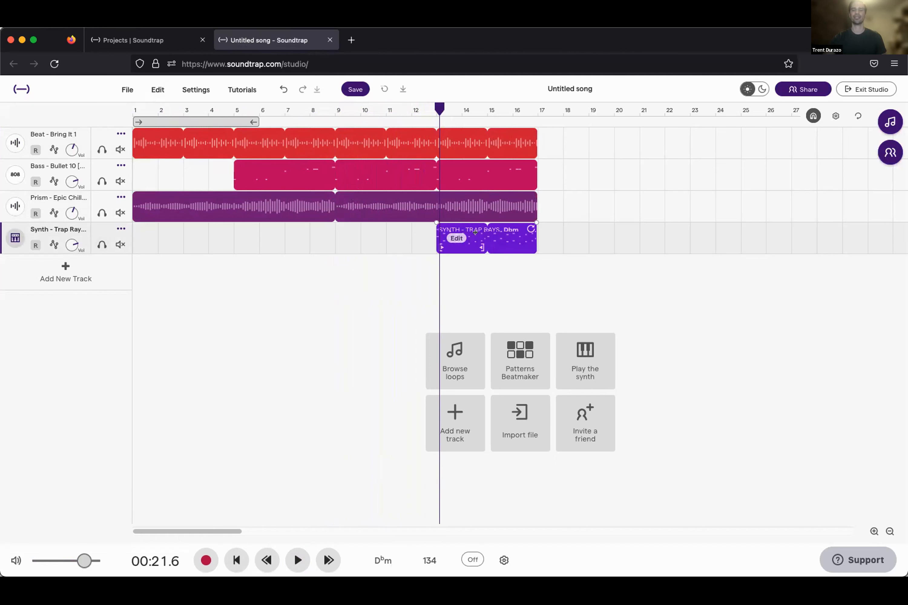
drag(72, 245, 76, 309)
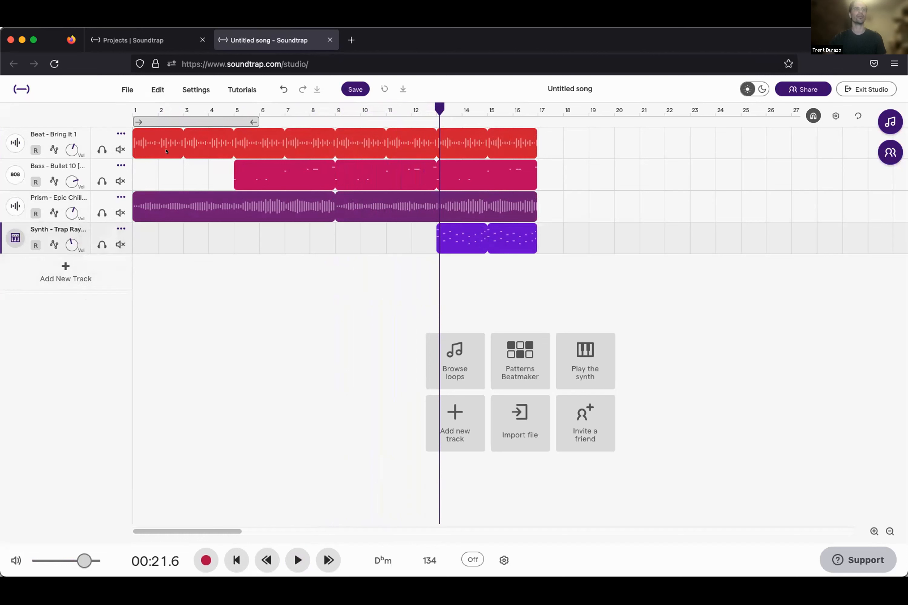
- Play the revised arrangement from bar 1 until past bar 10, and stop playback
click(132, 107)
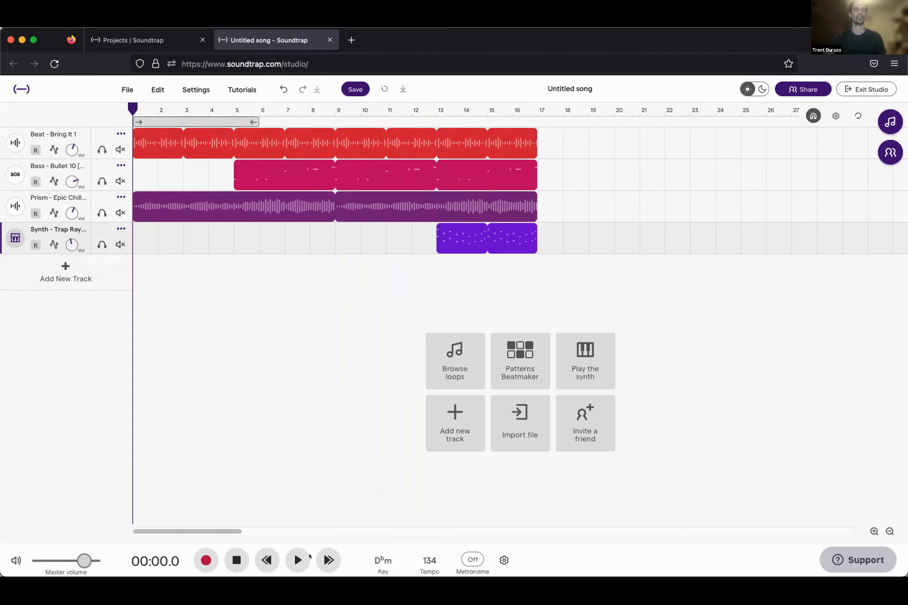
click(297, 559)
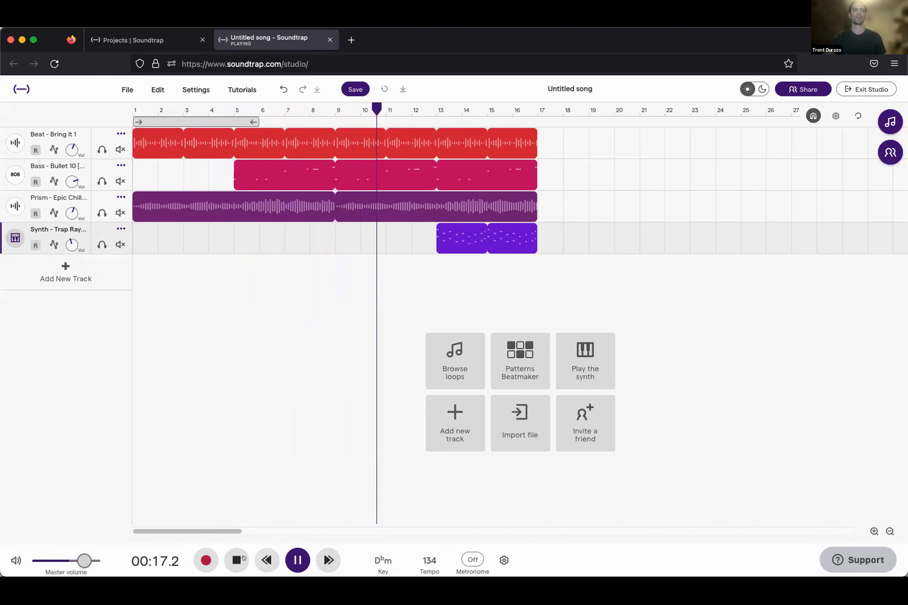
click(235, 559)
- Move the Trap Rays loop to start at bar 9 and play the song from around bar 8
drag(481, 233, 380, 233)
click(309, 111)
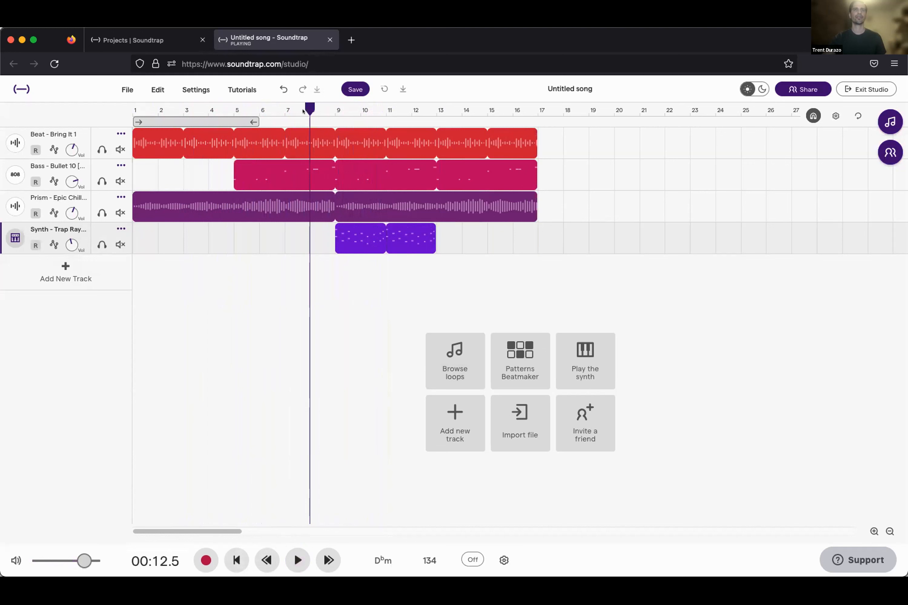
key(space)
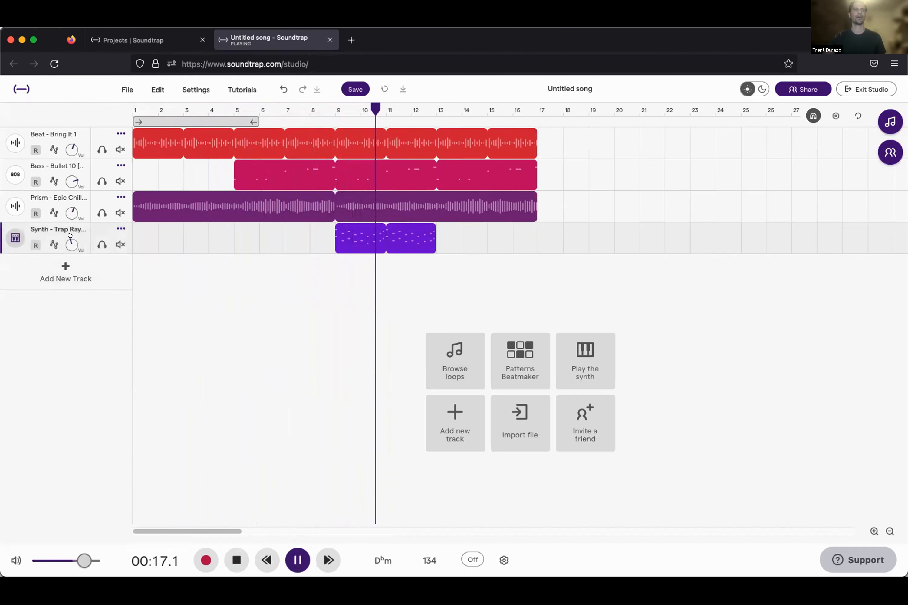
- Lower the Trap Rays volume further and extend its loop to the end of bar 16, stopping playback
drag(72, 245, 67, 262)
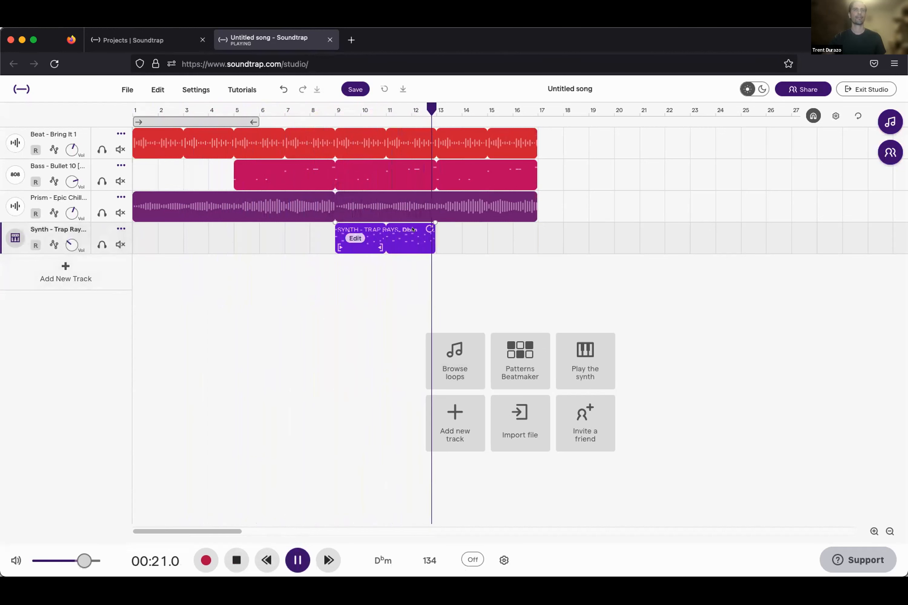
drag(423, 224, 536, 224)
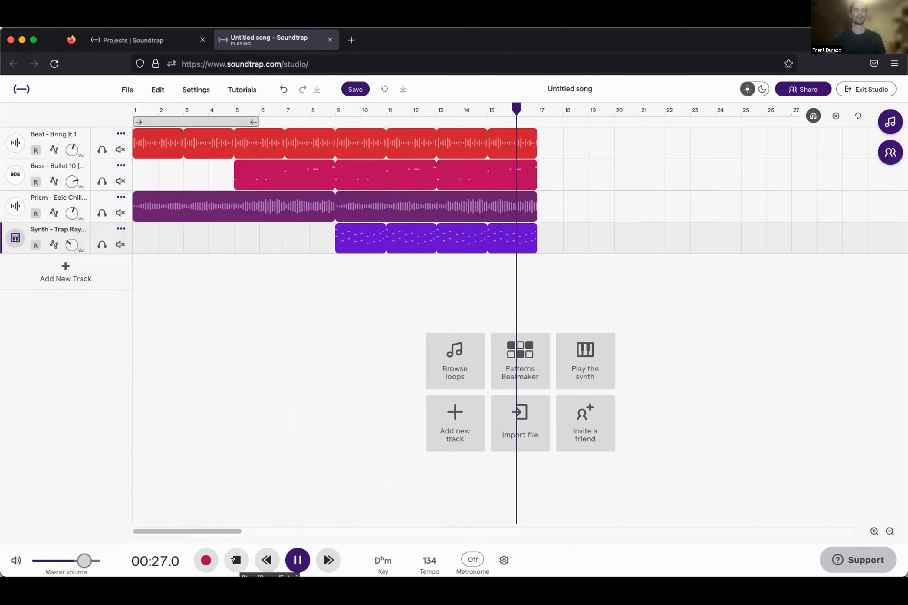
click(234, 560)
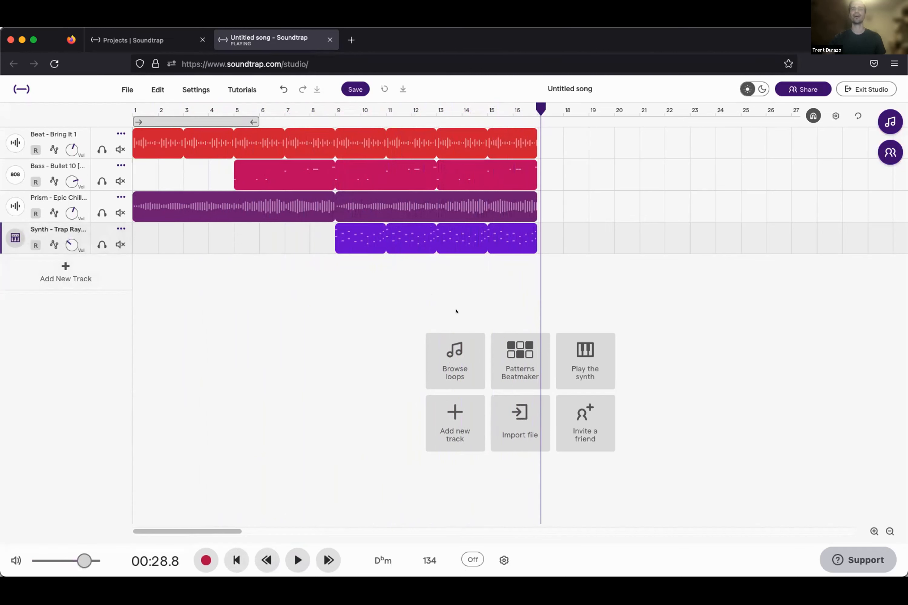
drag(330, 286, 186, 166)
drag(543, 298, 359, 179)
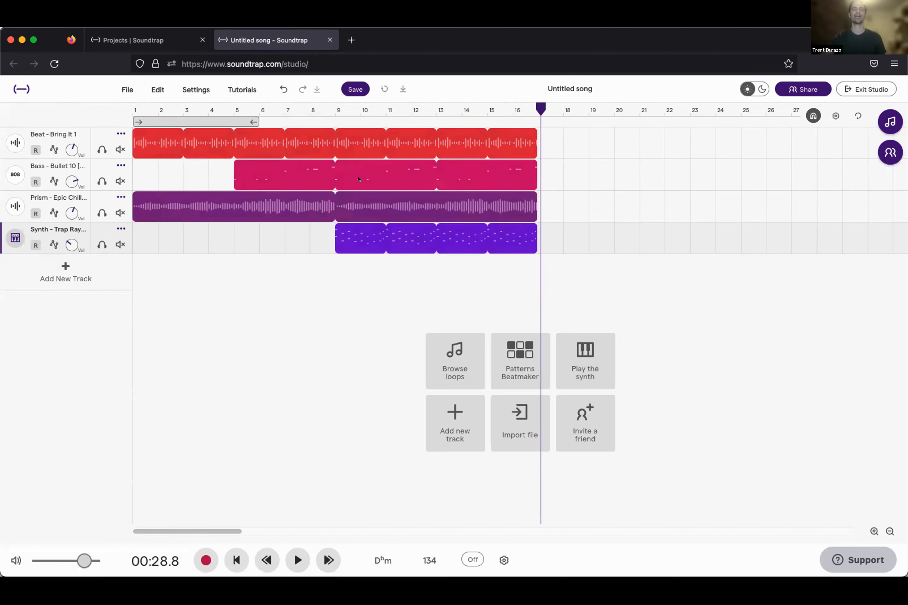
click(508, 313)
drag(510, 107, 339, 112)
drag(533, 296, 330, 140)
click(612, 319)
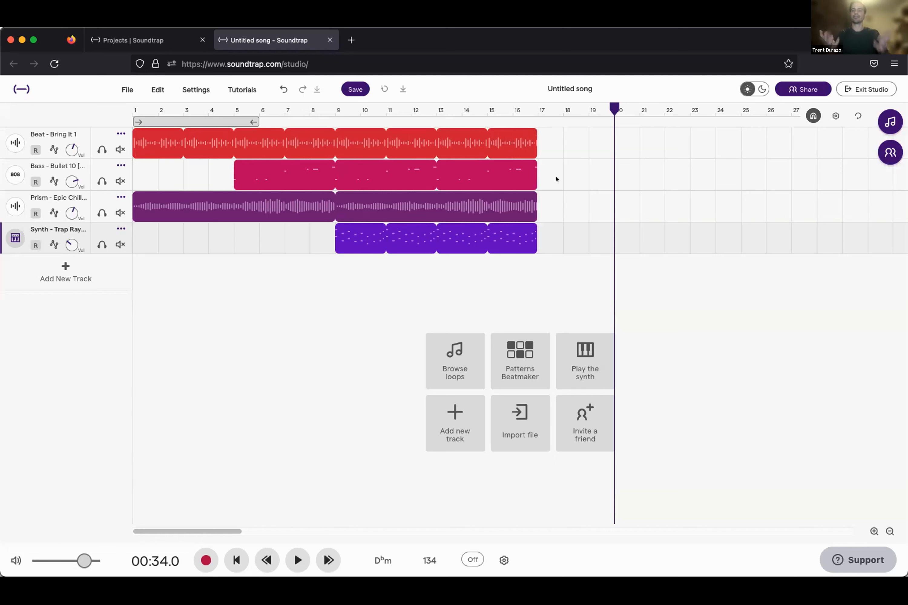
- Set the playhead to the start of bar 17 and search the loop library for "trap Beats"
drag(612, 106, 537, 121)
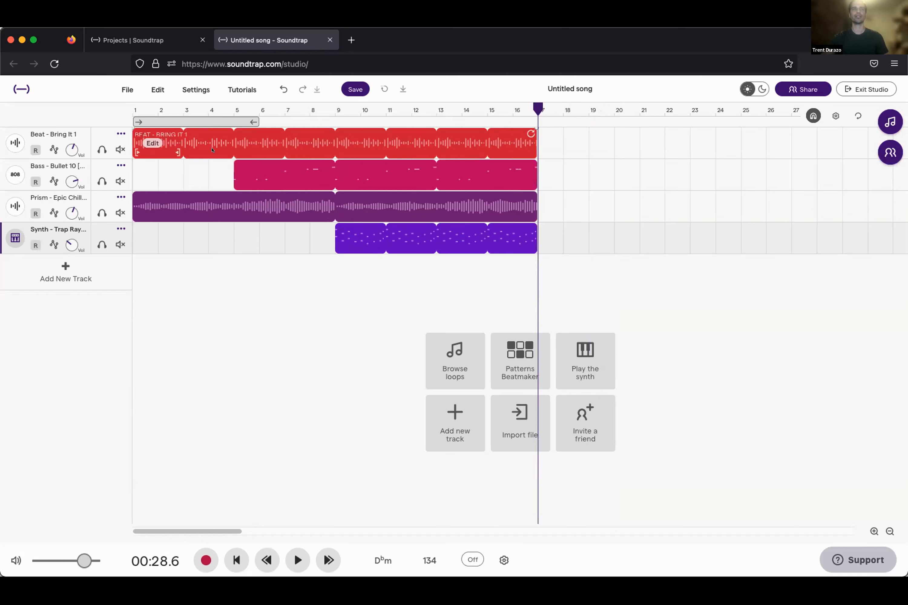
click(887, 120)
click(888, 145)
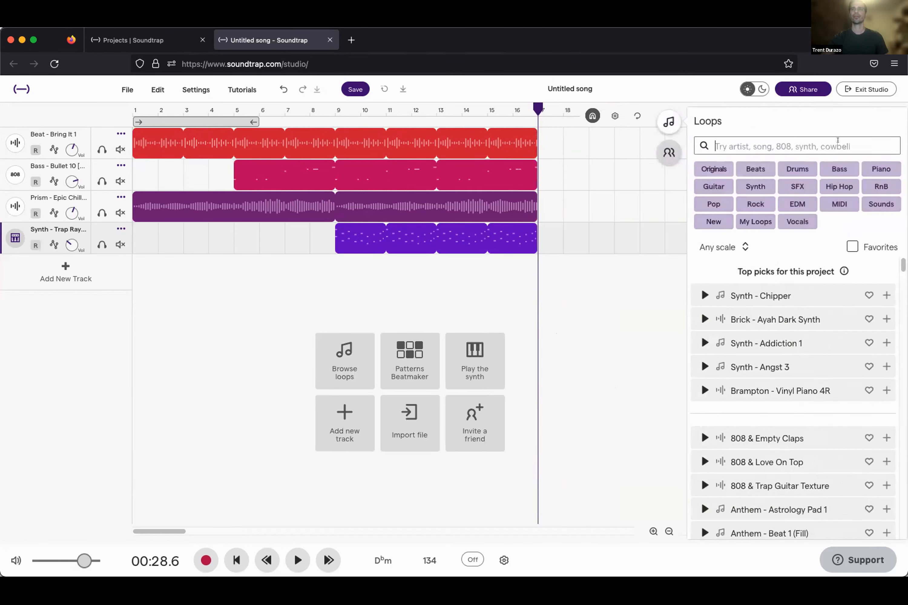
click(788, 141)
text(trap)
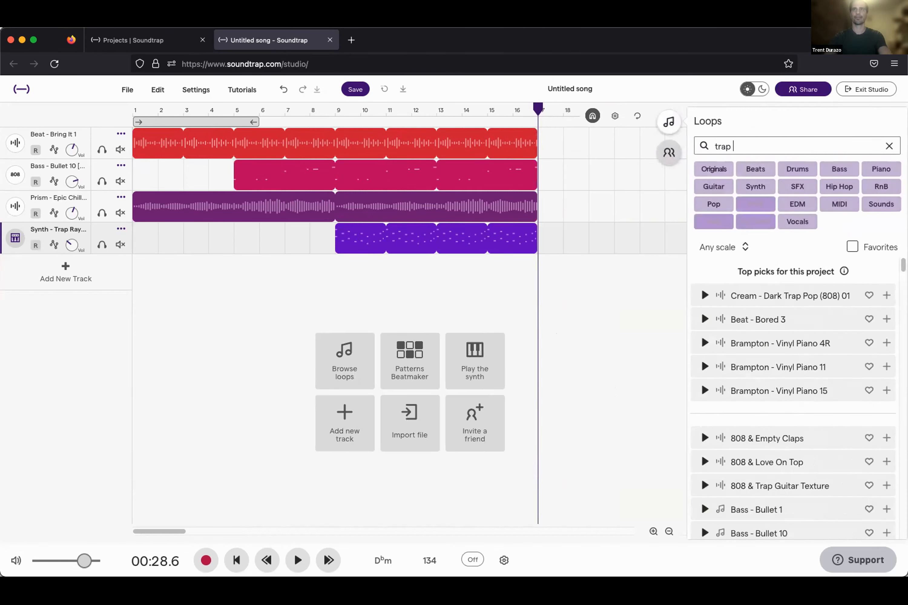
click(755, 168)
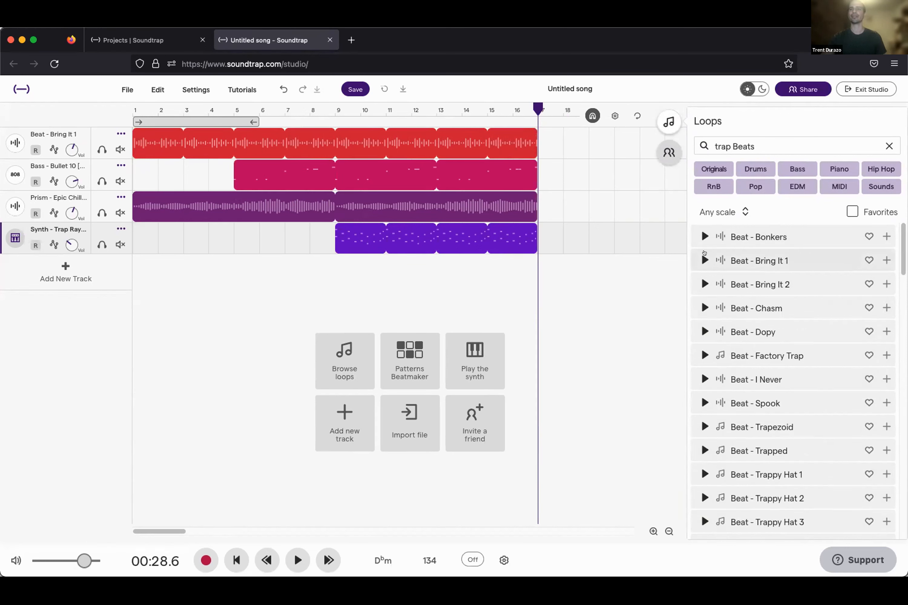
- Preview Beat - Bring It 1 and Beat - Bring It 2, and add Bring It 2 to the beat track at bar 17
click(697, 259)
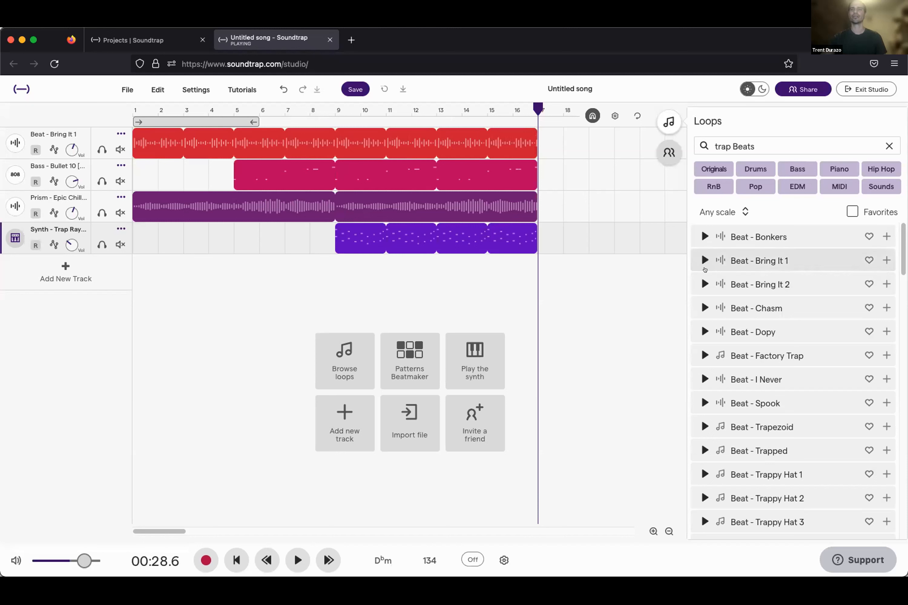
click(700, 283)
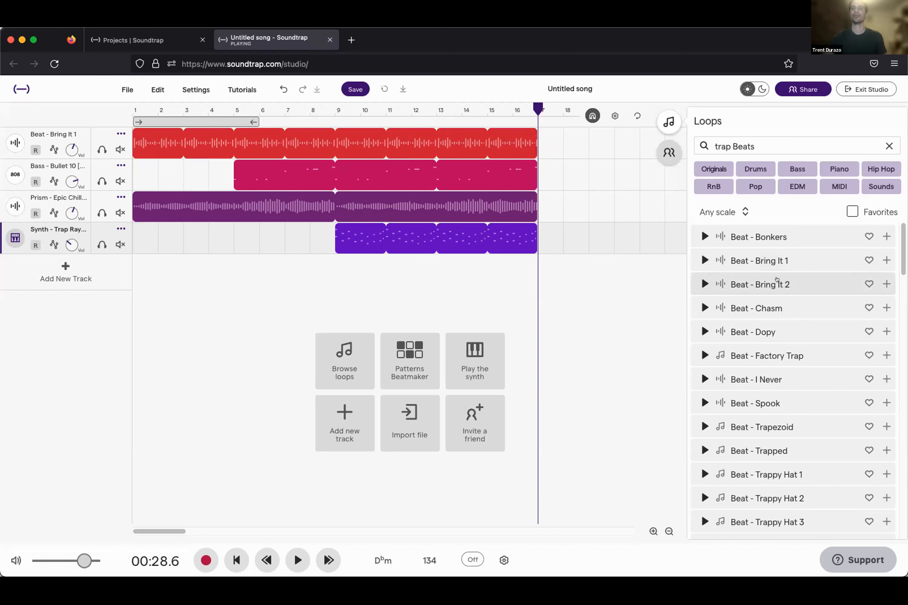
drag(660, 251, 546, 142)
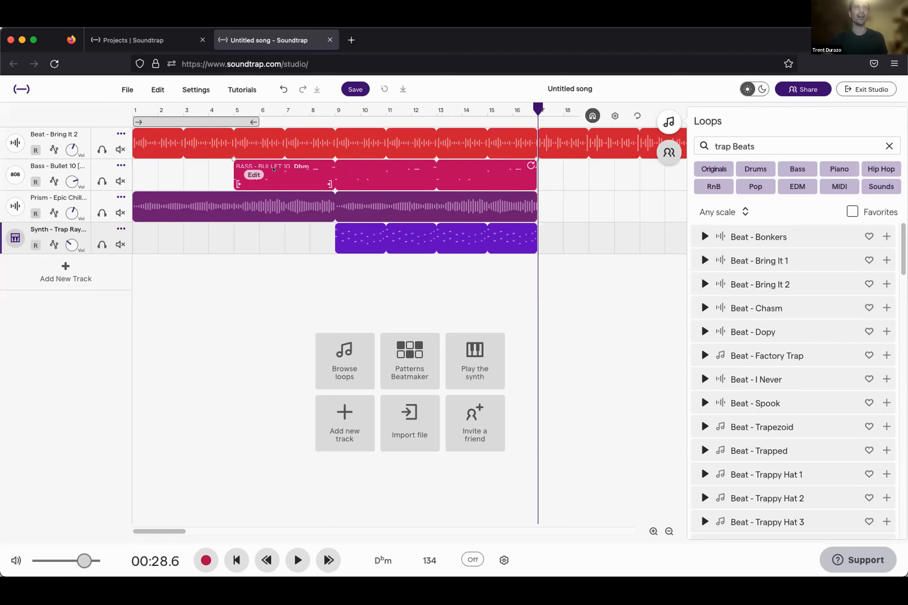
- Search the loop library for "bass bullet" and preview Bass - Bullet 10
triple_click(779, 142)
text(ba)
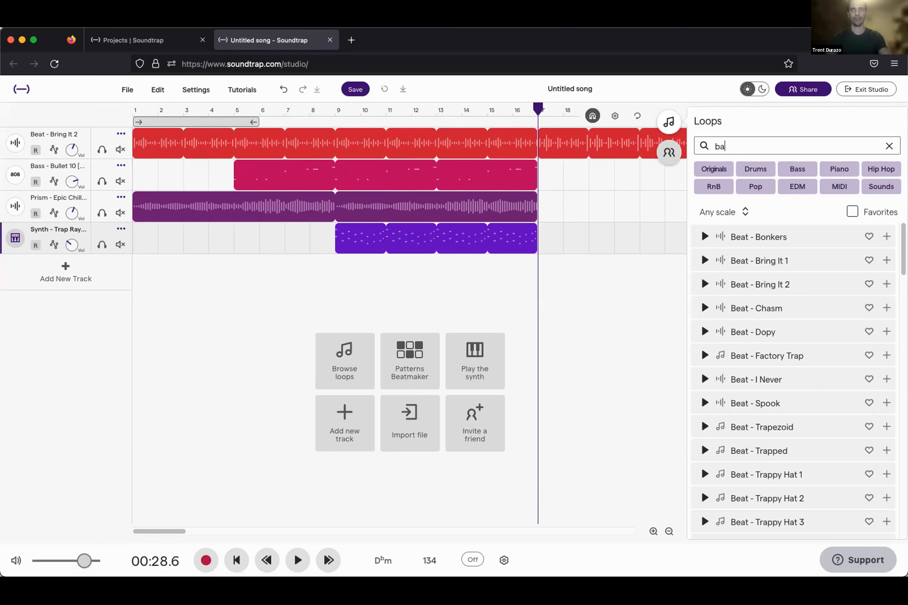
text(ss bullet)
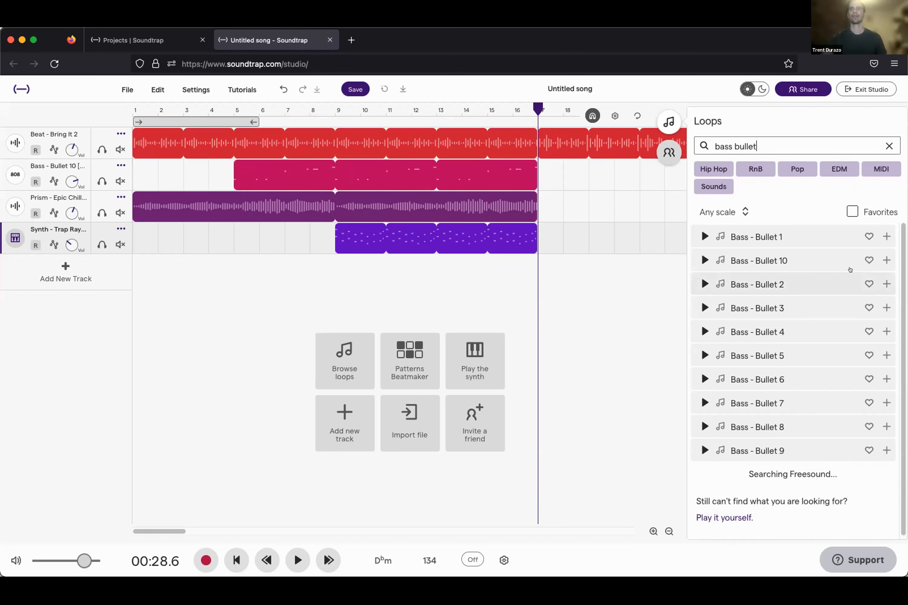
click(703, 260)
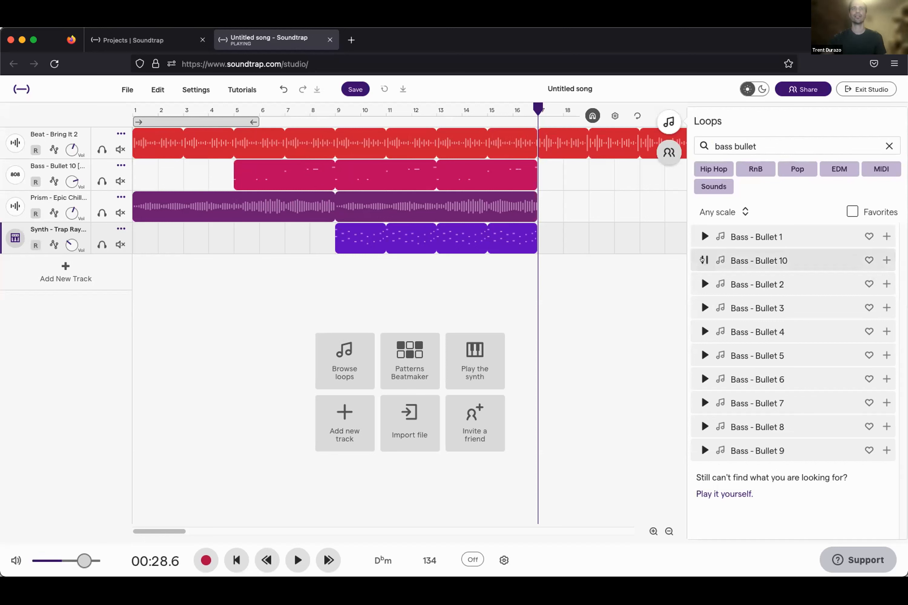
click(703, 260)
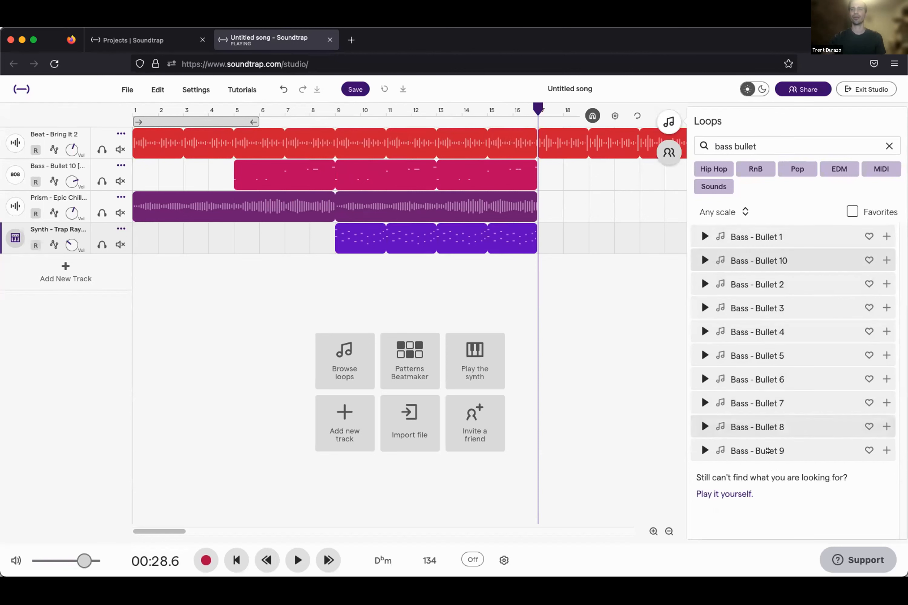
- Preview Bass - Bullet 2, 3 and 1, followed by Bass - Bullet 4 through 9
click(704, 284)
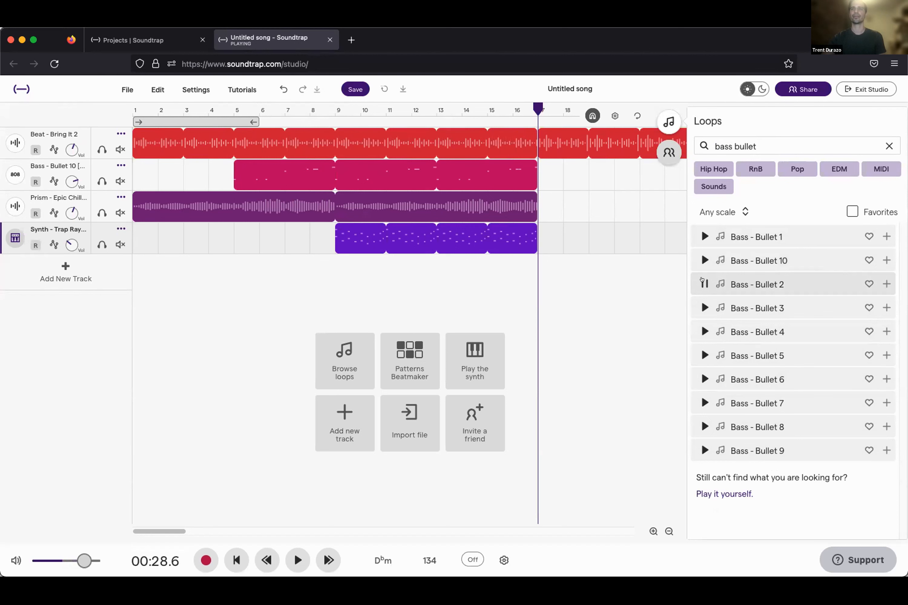
click(697, 305)
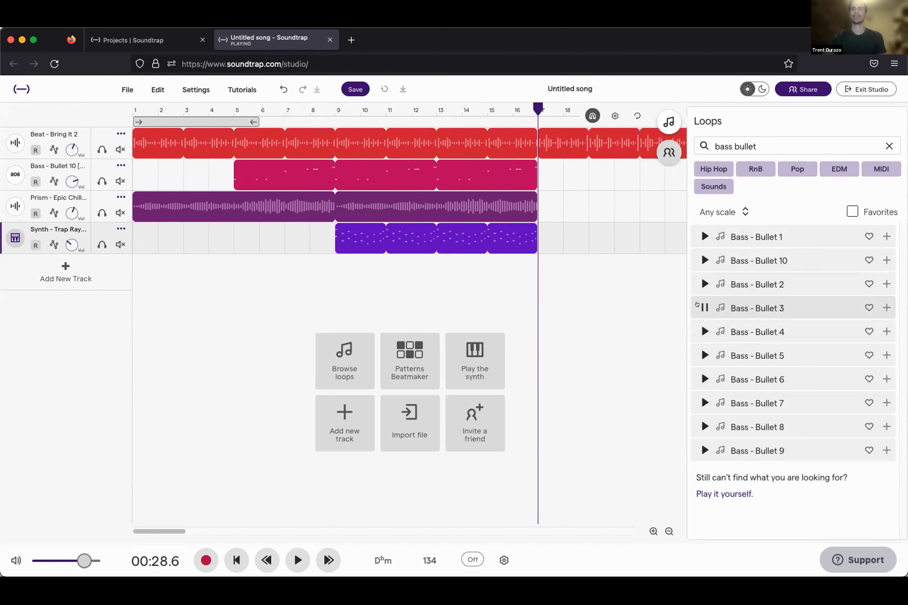
click(703, 236)
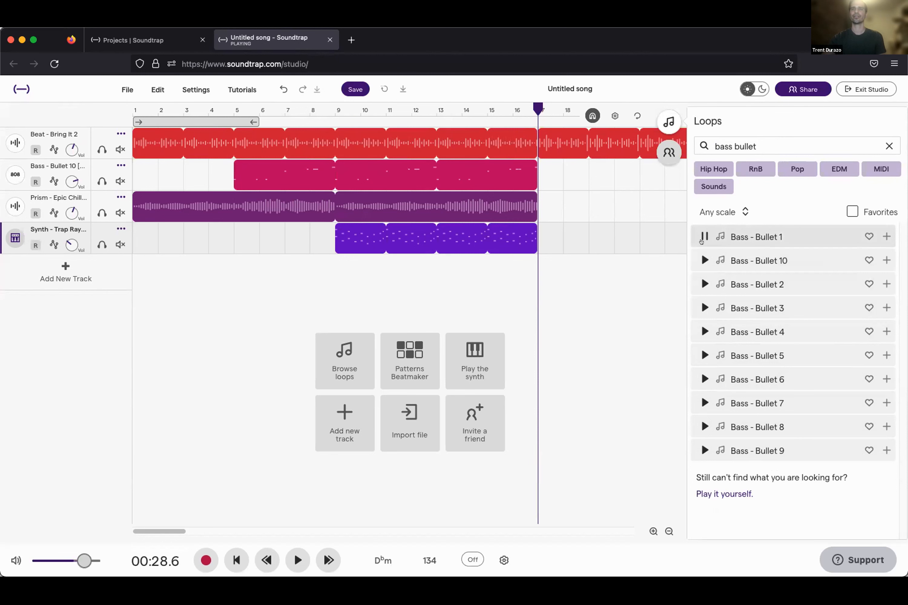
click(697, 325)
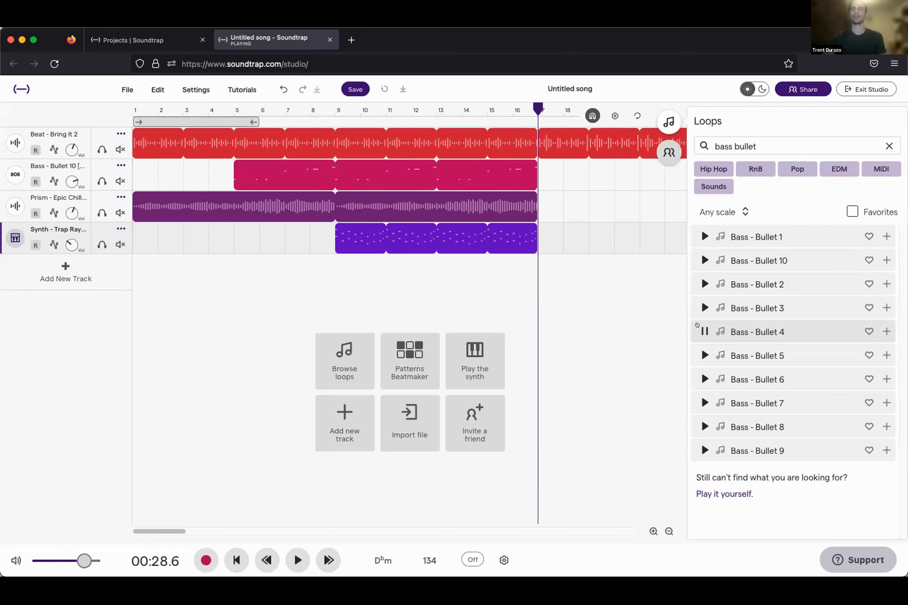
click(702, 354)
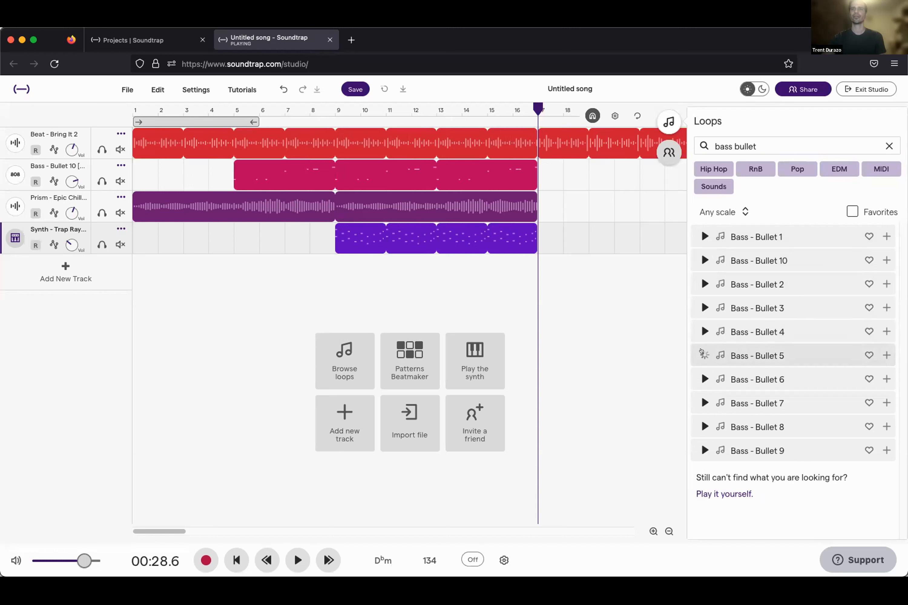
click(702, 379)
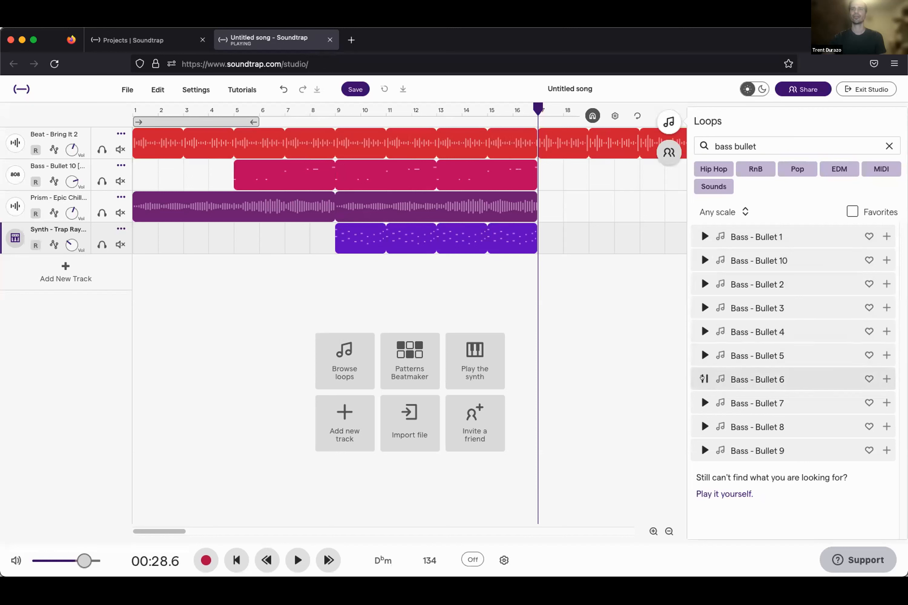
click(702, 402)
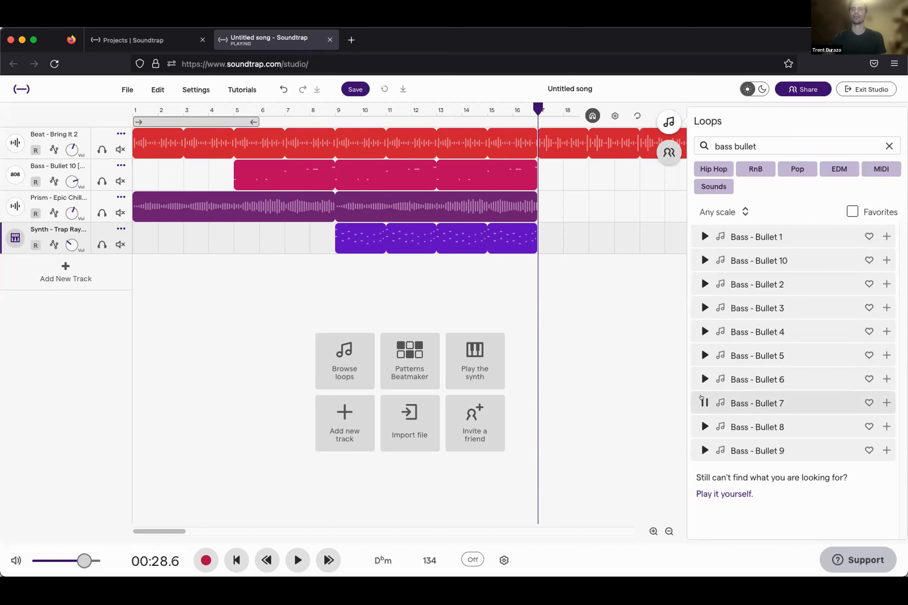
click(703, 425)
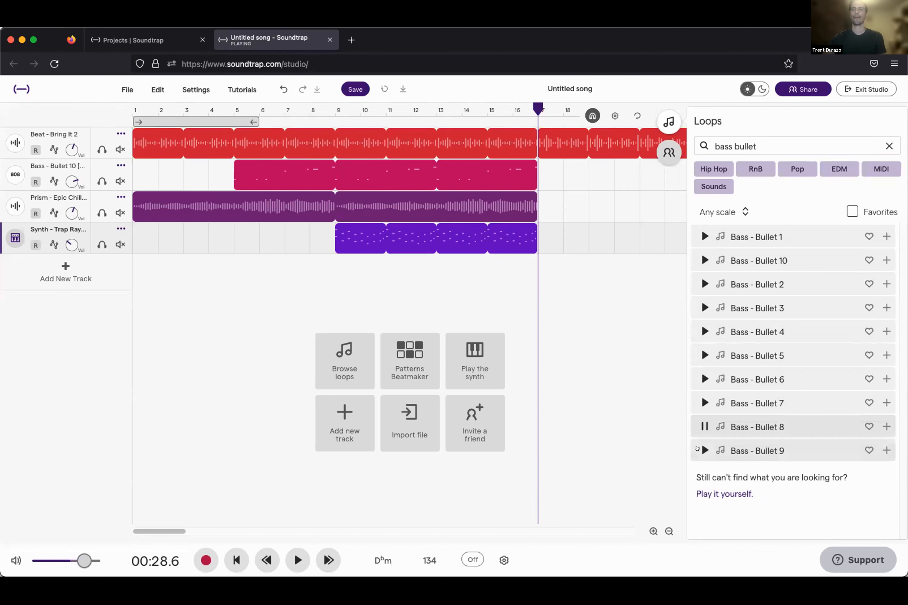
click(696, 447)
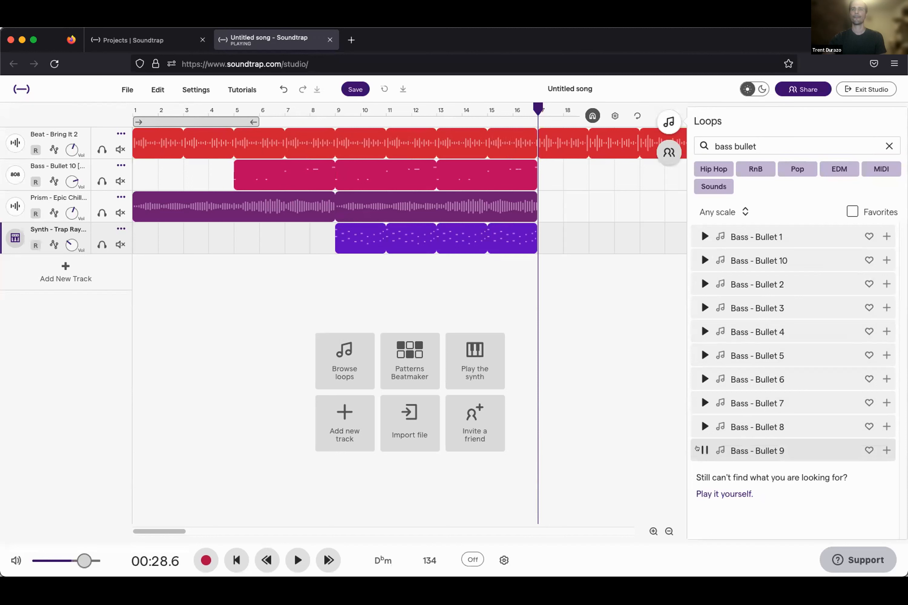
- Preview Bass - Bullet 4, 3 and 2 again and place the chosen Bullet loop on the bass track across bars 17 to 24
click(703, 332)
click(703, 307)
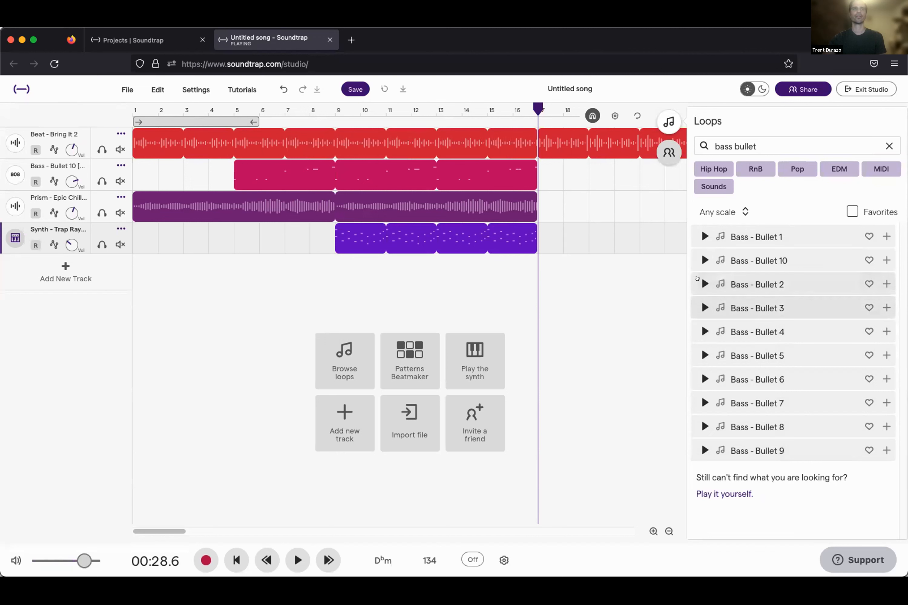
click(697, 278)
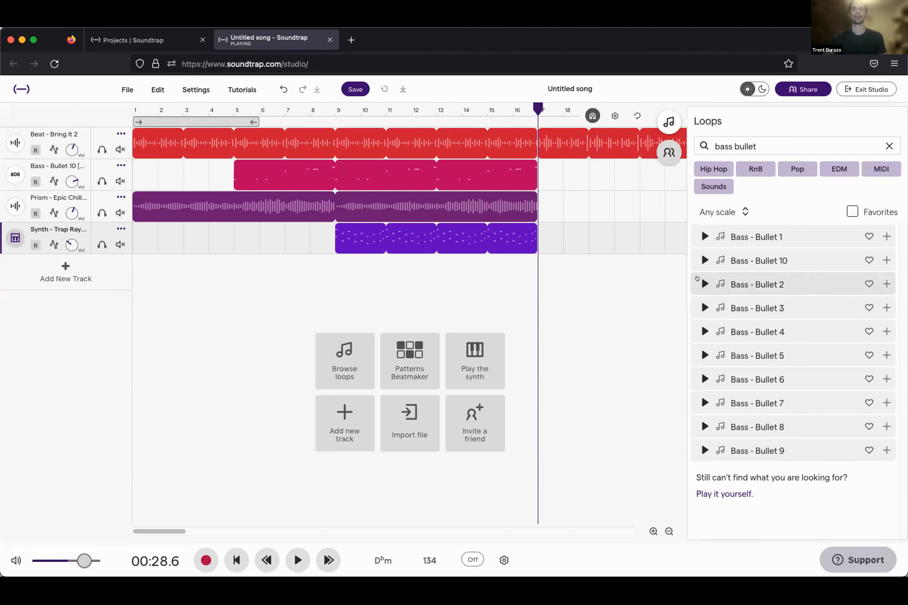
drag(641, 331, 540, 175)
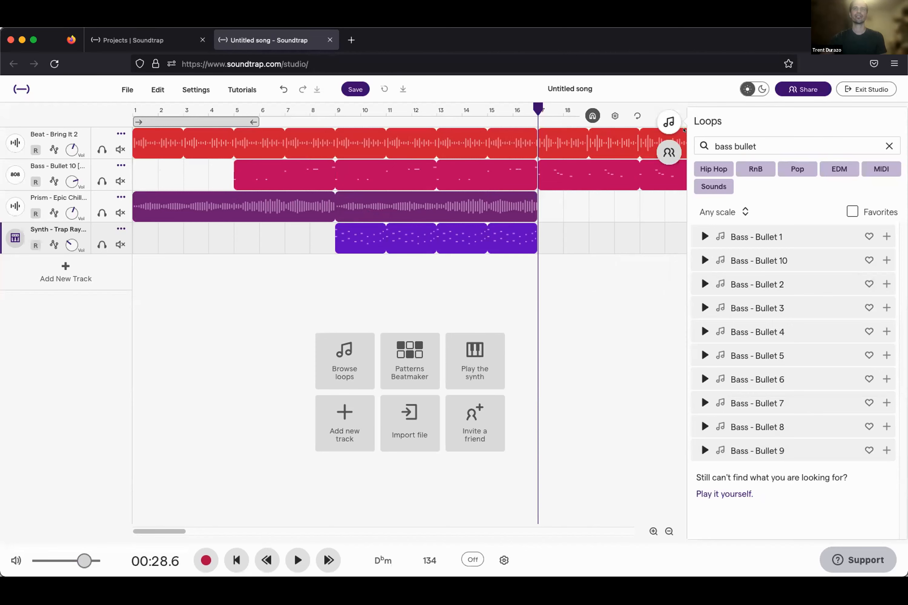
- Close the loop library, play the song from around bar 10 into the new section, and lower the master volume slightly before pausing
click(669, 123)
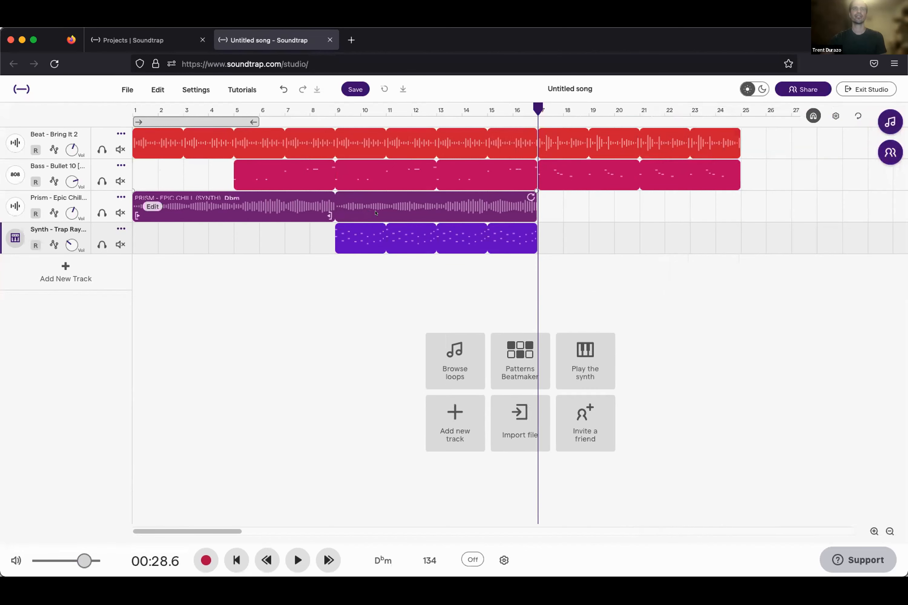
drag(538, 109, 362, 110)
key(space)
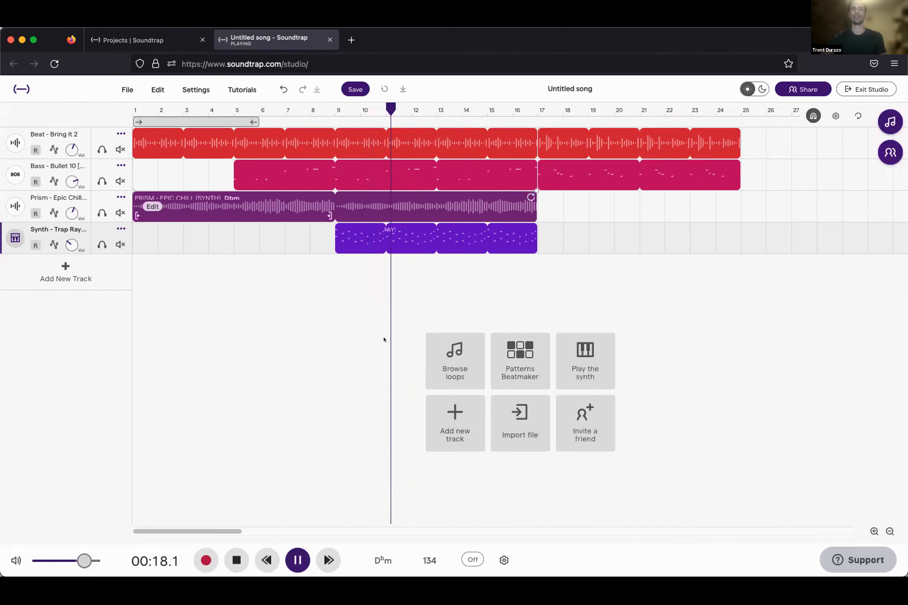
mouse_move(85, 560)
mouse_down()
mouse_move(60, 560)
mouse_move(83, 559)
mouse_up()
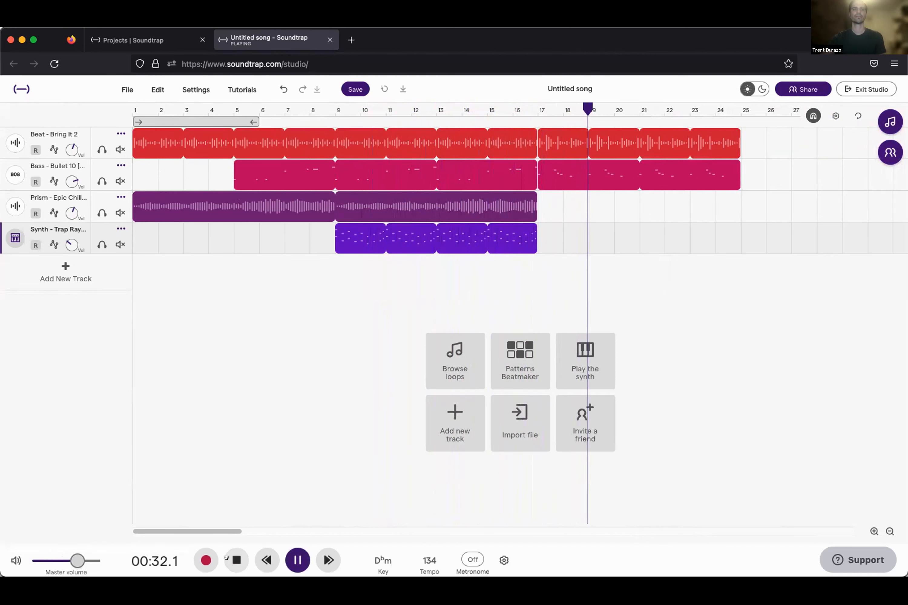
click(297, 560)
- Extend the Prism - Epic Chill loop to the end of bar 24 and play the transition from bar 16, stopping around bar 19
drag(530, 193, 726, 194)
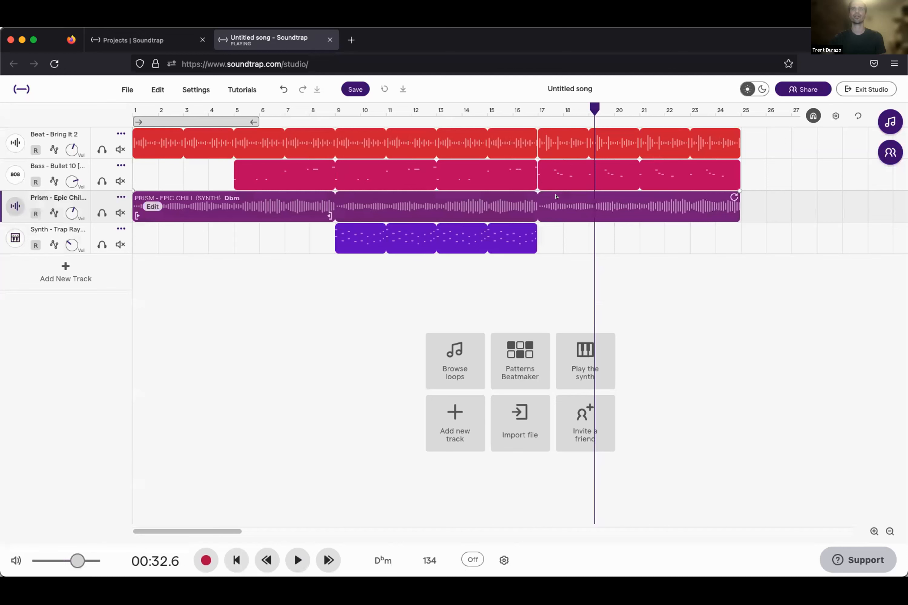
drag(594, 109, 513, 110)
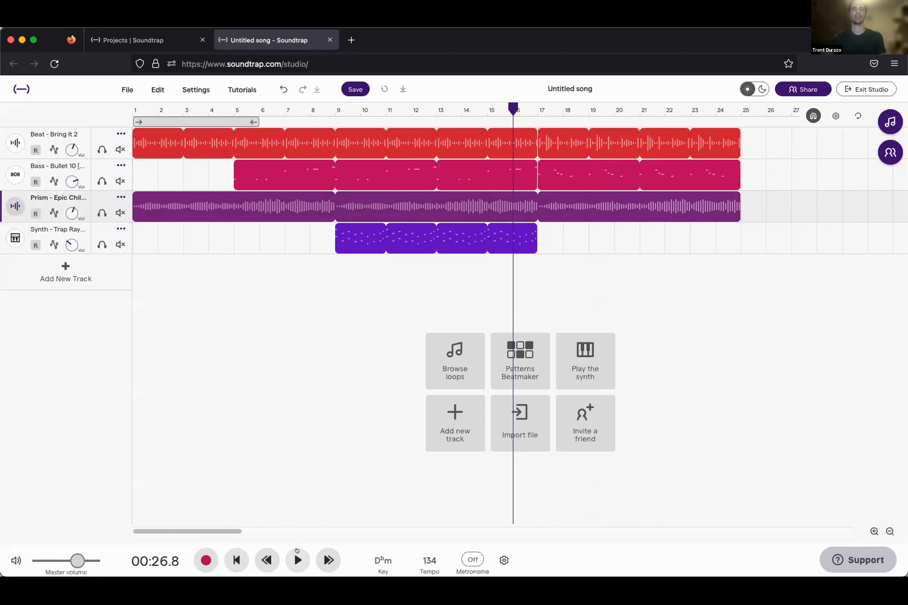
click(297, 554)
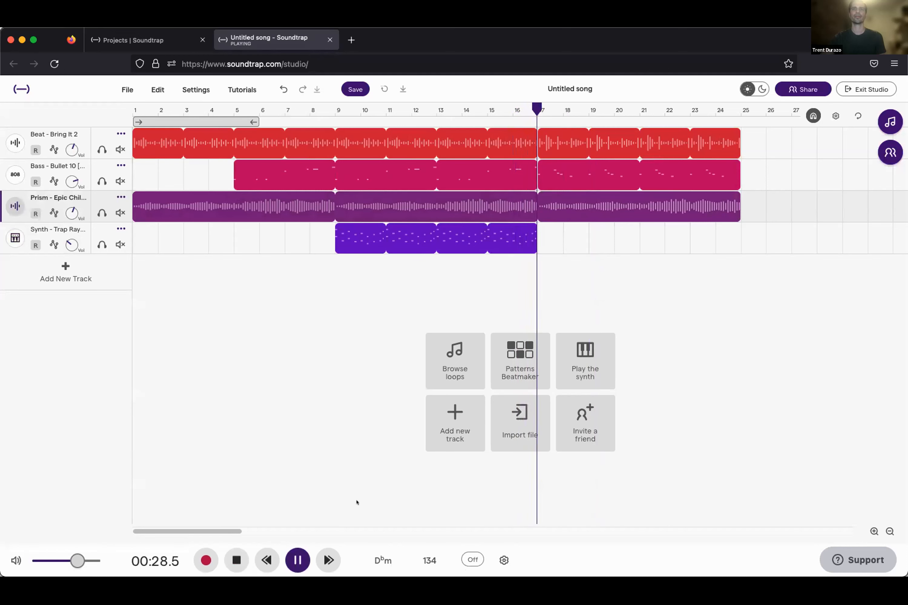
click(231, 558)
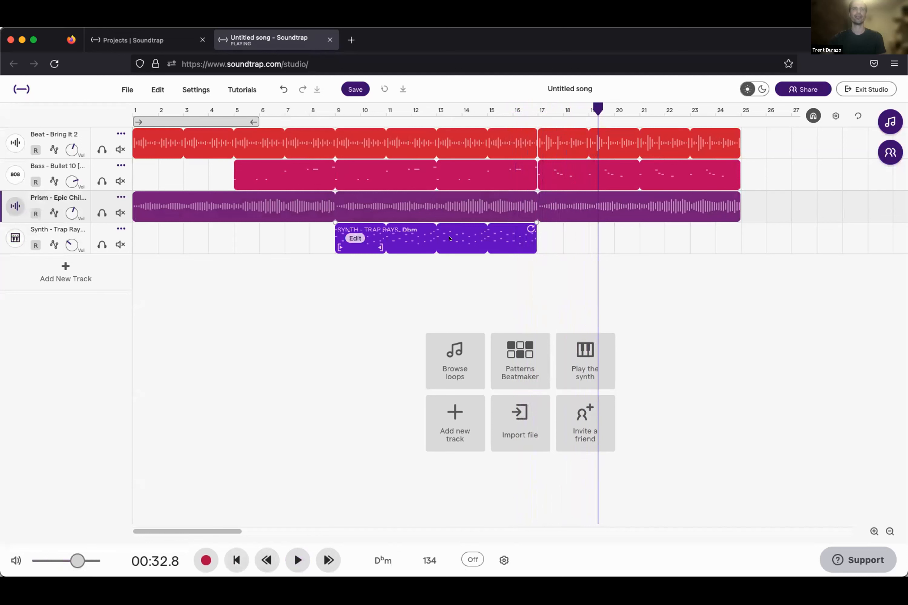
- Reopen the loop library and search it for "trap synth"
click(889, 121)
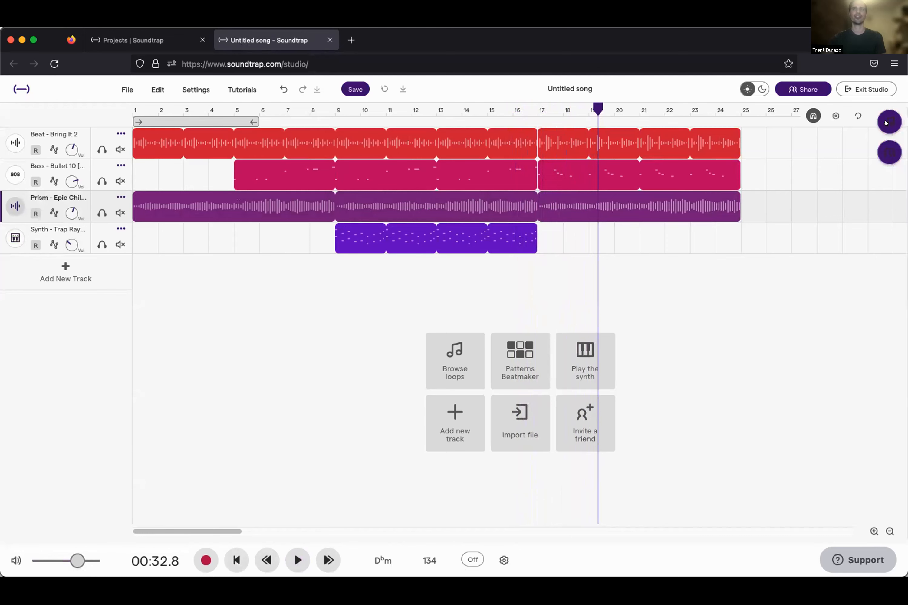
triple_click(772, 141)
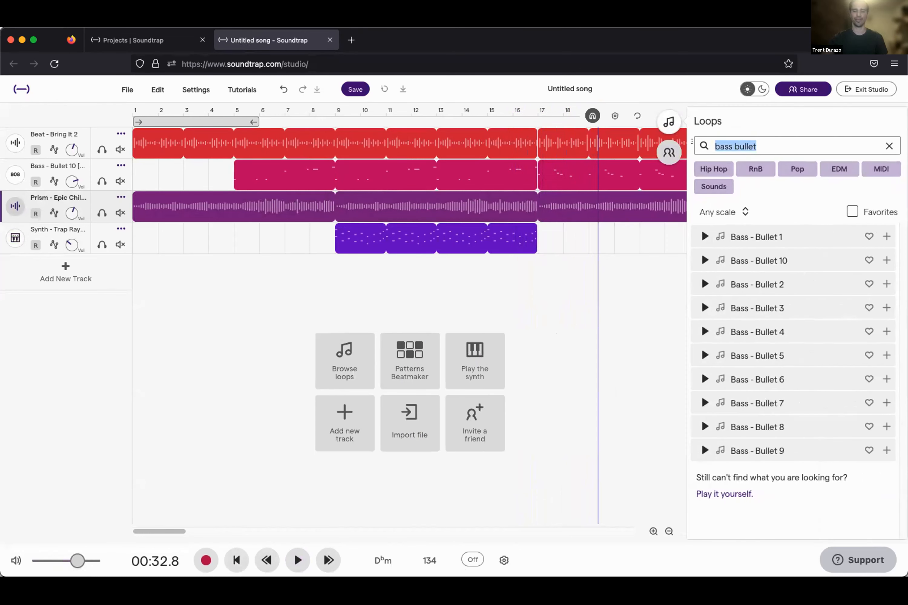
text(trap synth)
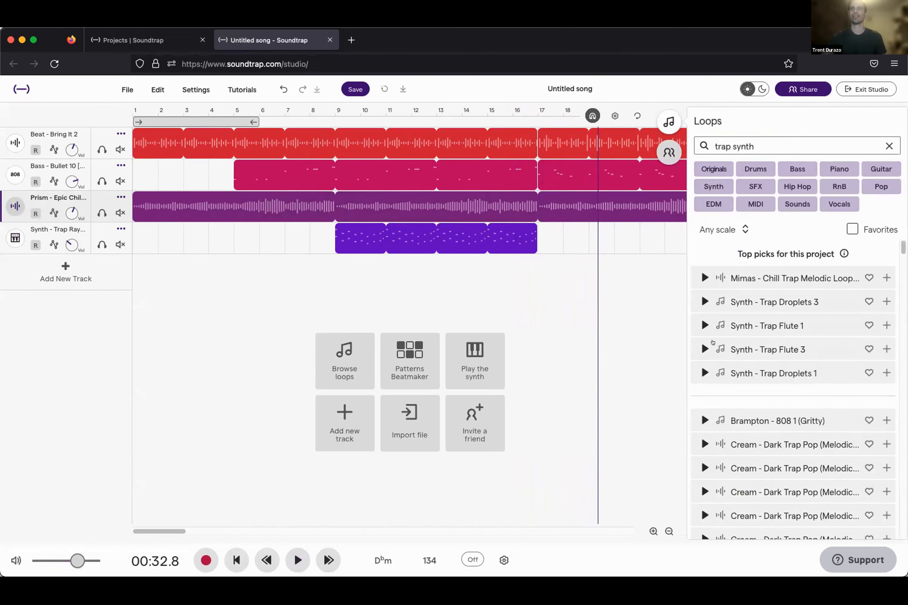
- Preview the top picks: Trap Droplets 3, Mimas - Chill Trap Melodic Loop 03, Trap Flute 1, Trap Flute 3 and Trap Droplets 1
click(704, 301)
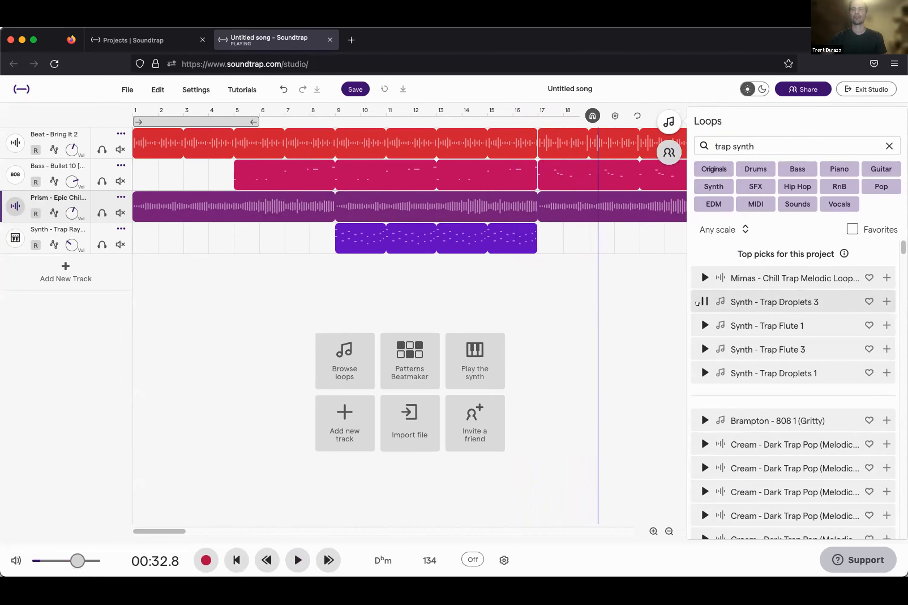
click(698, 277)
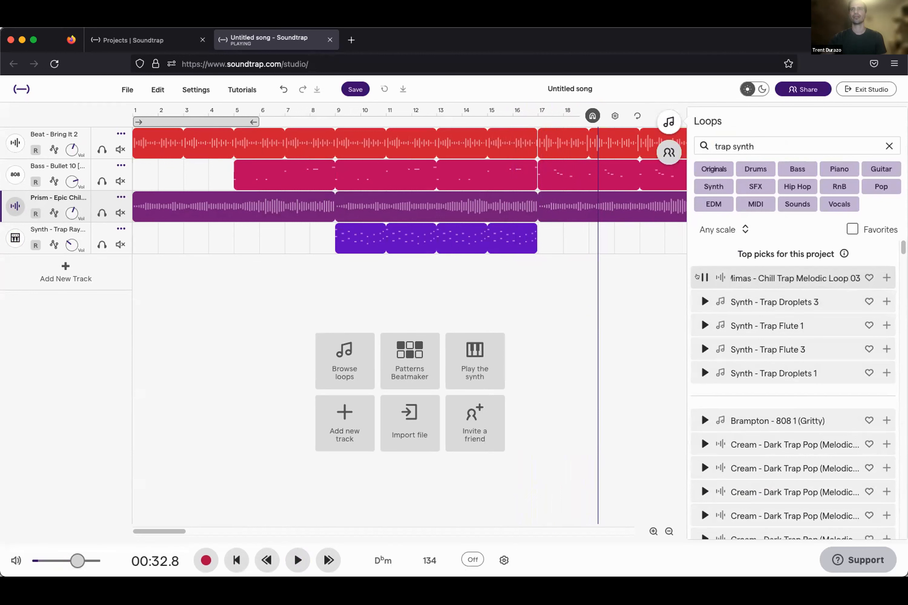
click(704, 325)
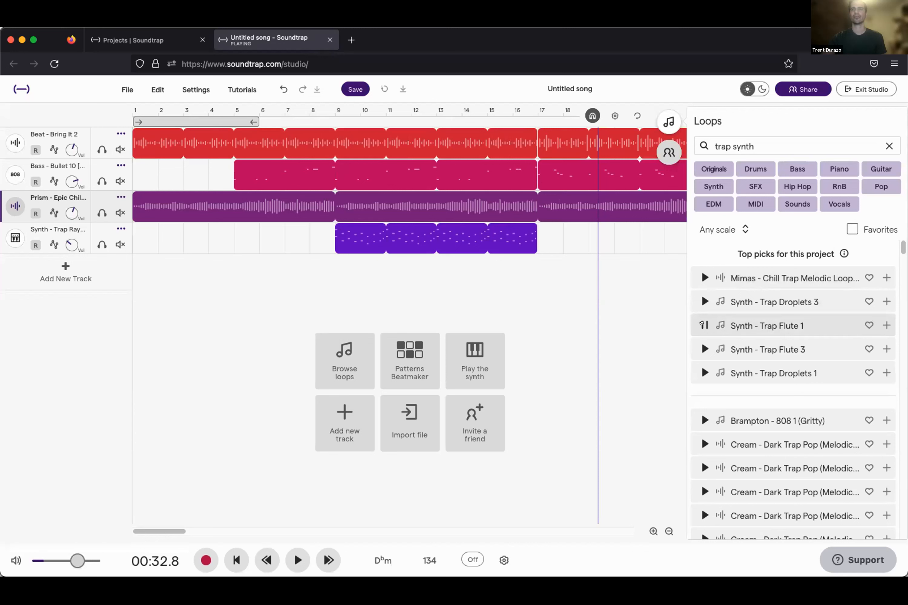
click(698, 349)
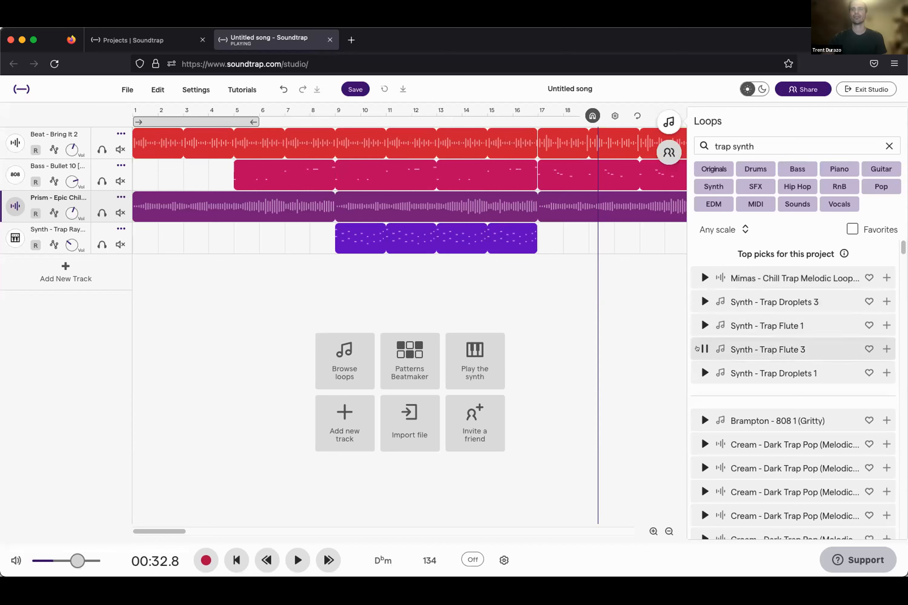
click(702, 373)
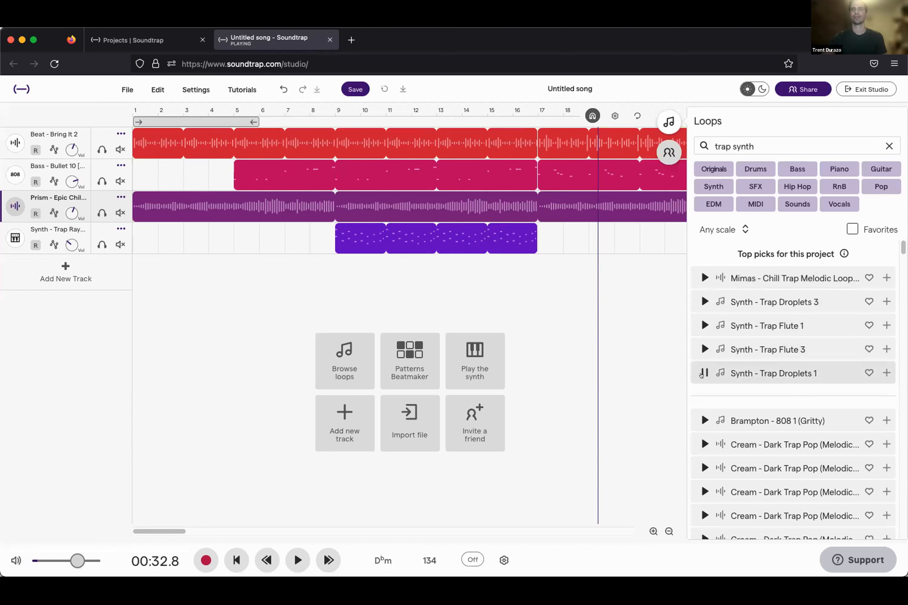
click(702, 299)
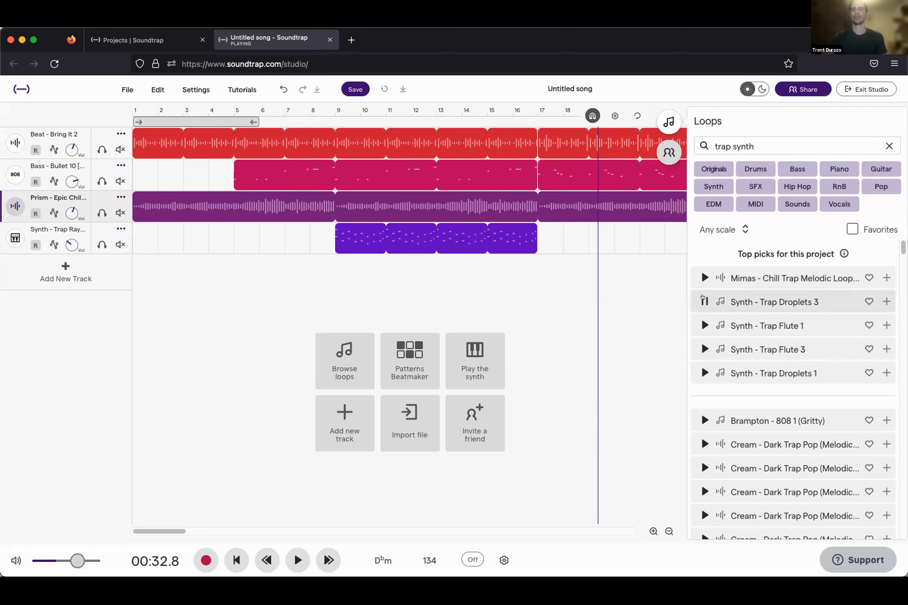
click(702, 299)
- Look further through the trap synth results and preview Dark Ice - Apollo (Melodic) and Dark Ice - Omega (Melodic)
drag(900, 248, 901, 258)
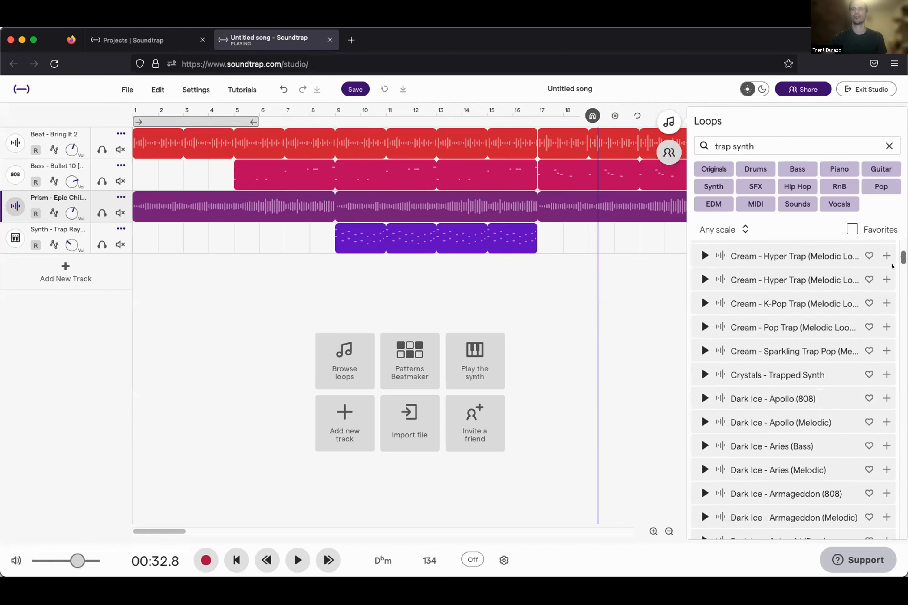
click(698, 422)
drag(901, 257, 899, 278)
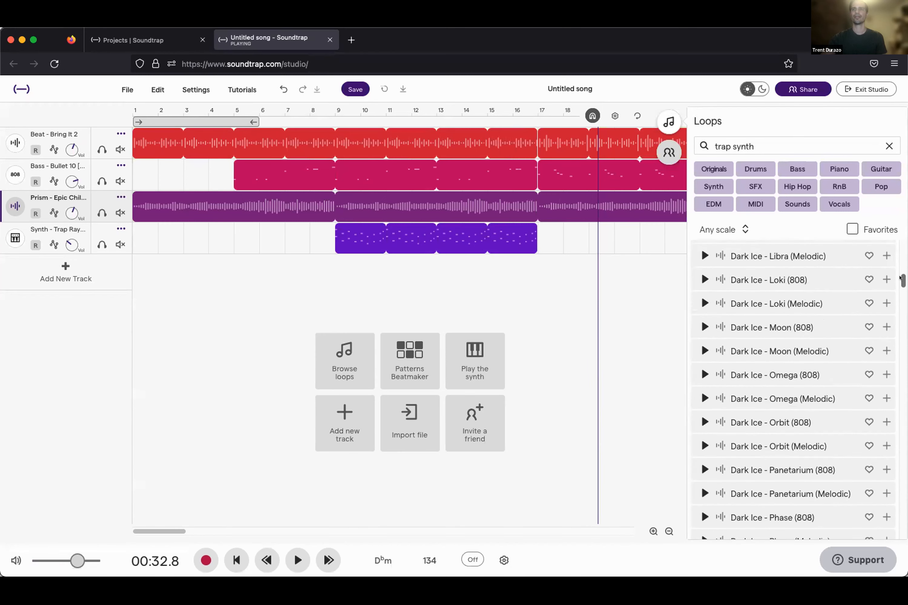
click(704, 398)
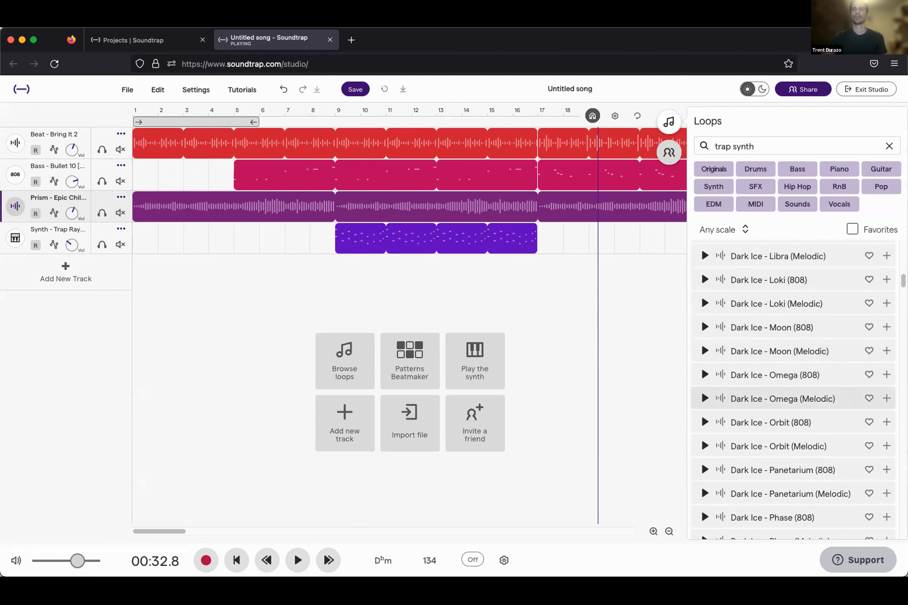
- Refine the loop search to "trap synth dark" and preview the first three Cream - Dark Trap Pop melodic loops
drag(900, 280, 897, 239)
click(781, 140)
text(dark)
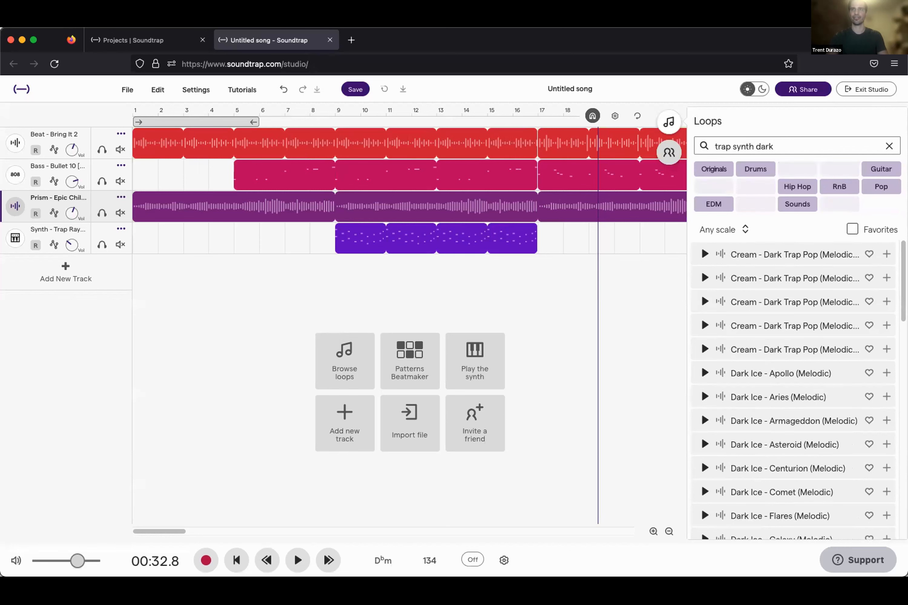
click(696, 235)
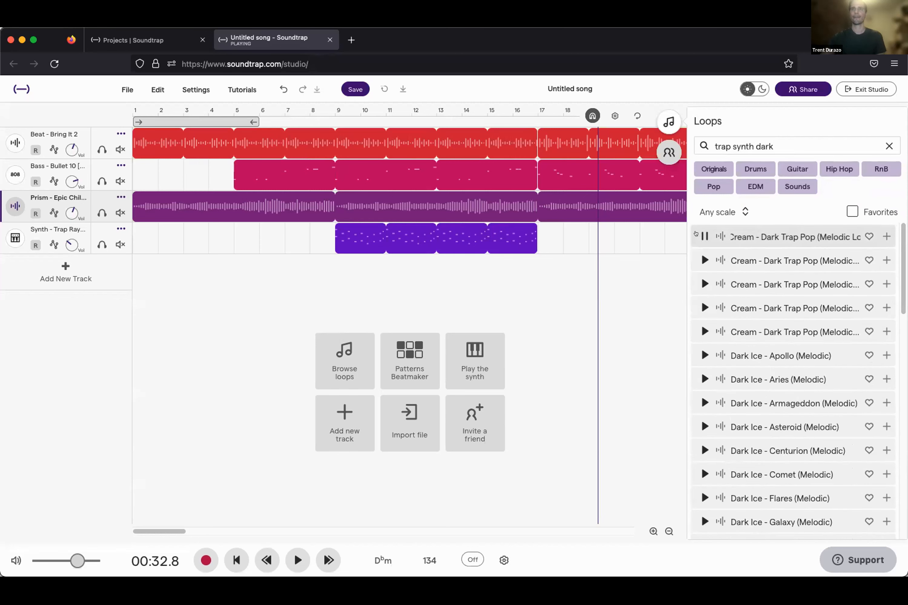
click(696, 259)
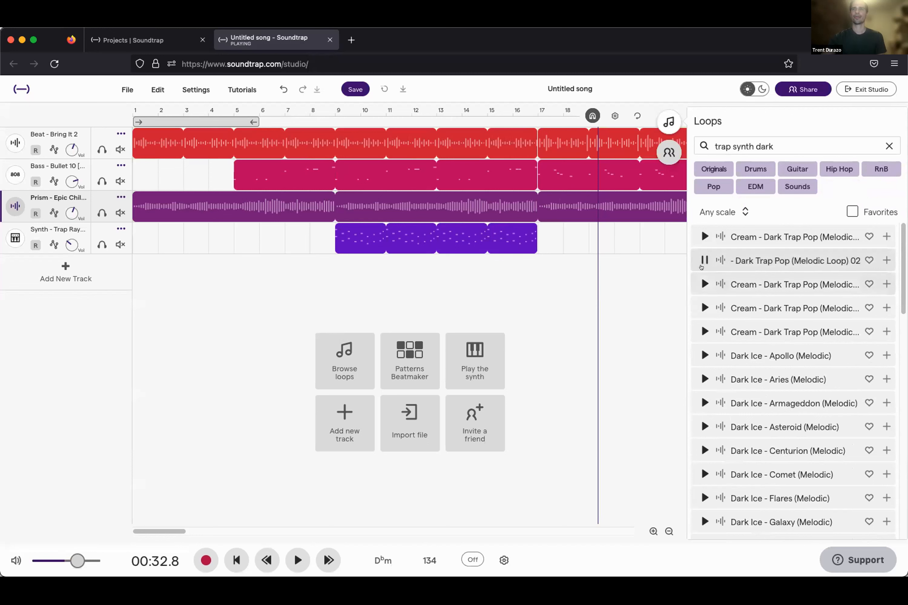
click(696, 279)
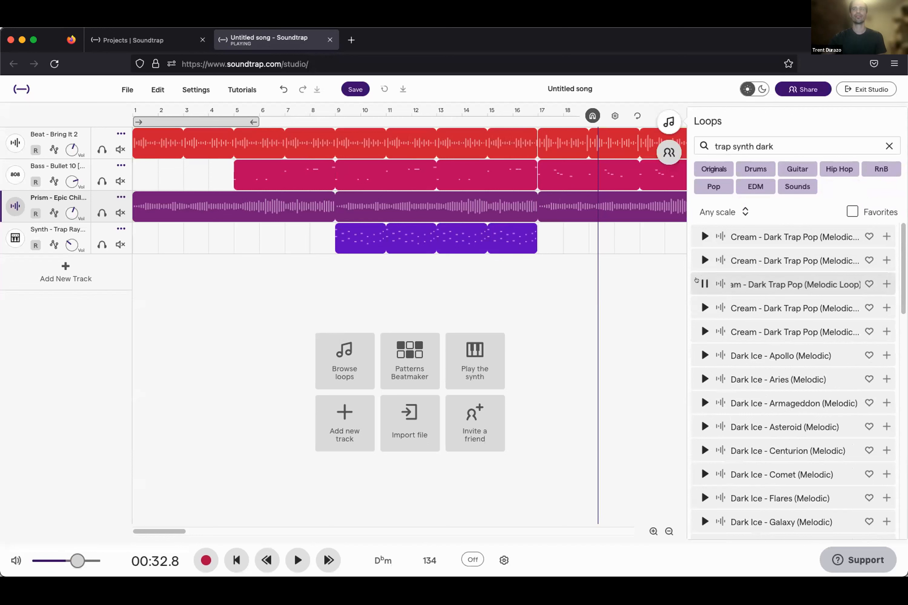
- Preview the Dark Ice melodic loops Apollo, Aries and Armageddon, returning to Aries for another listen
click(697, 352)
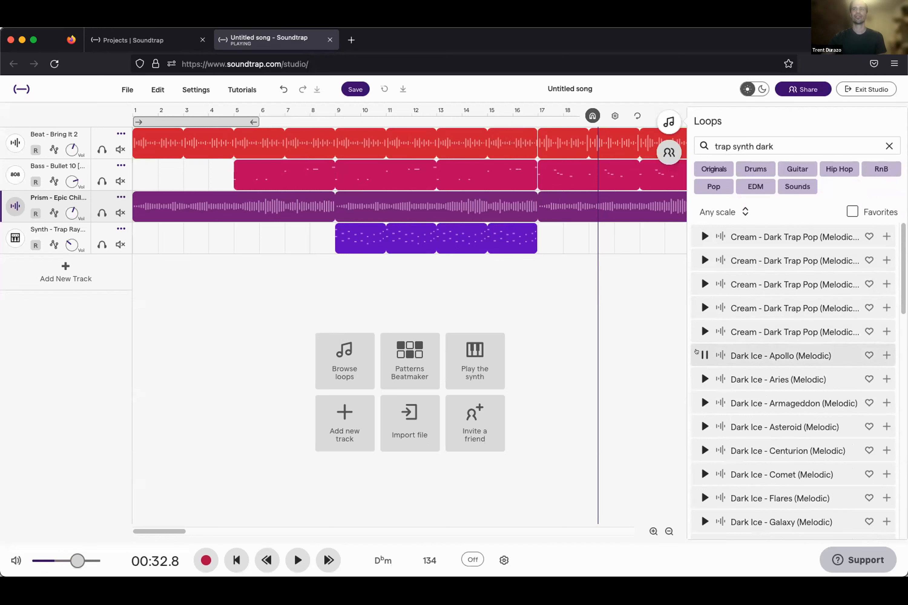
click(701, 378)
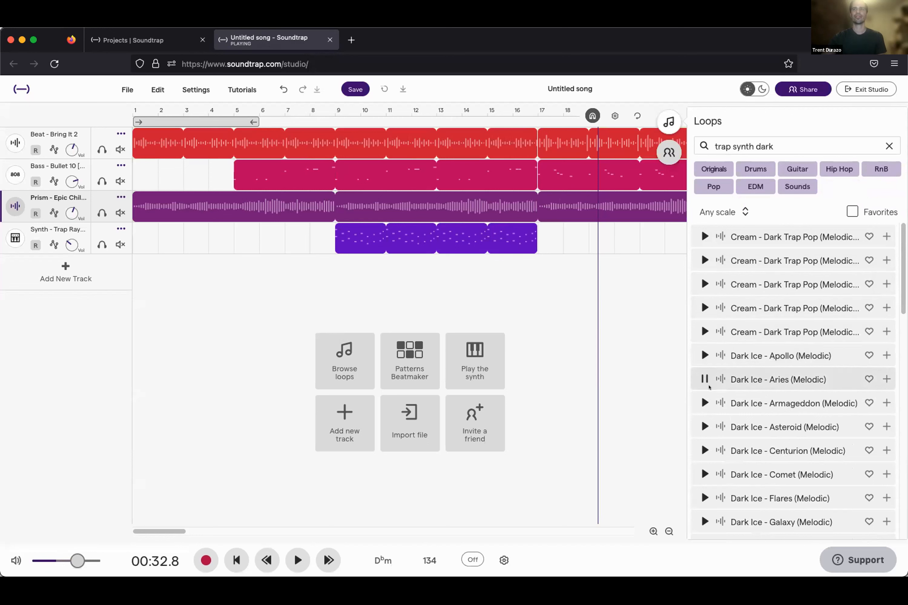
click(697, 400)
click(697, 377)
- Add Dark Ice - Aries (Melodic) as a new track, place it across bars 17 to 24, and play the transition into it
drag(801, 379, 602, 283)
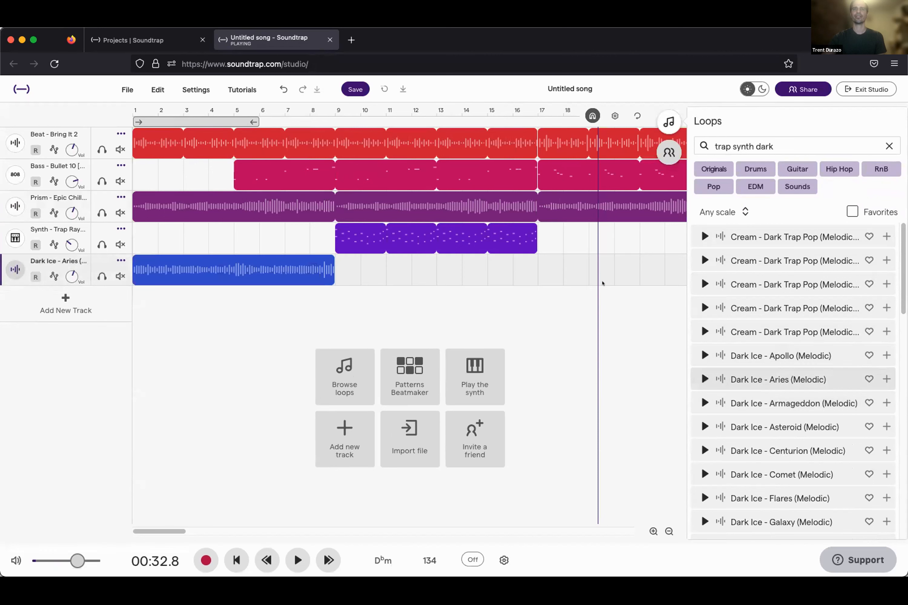
click(667, 122)
drag(223, 267, 627, 269)
drag(599, 104, 484, 115)
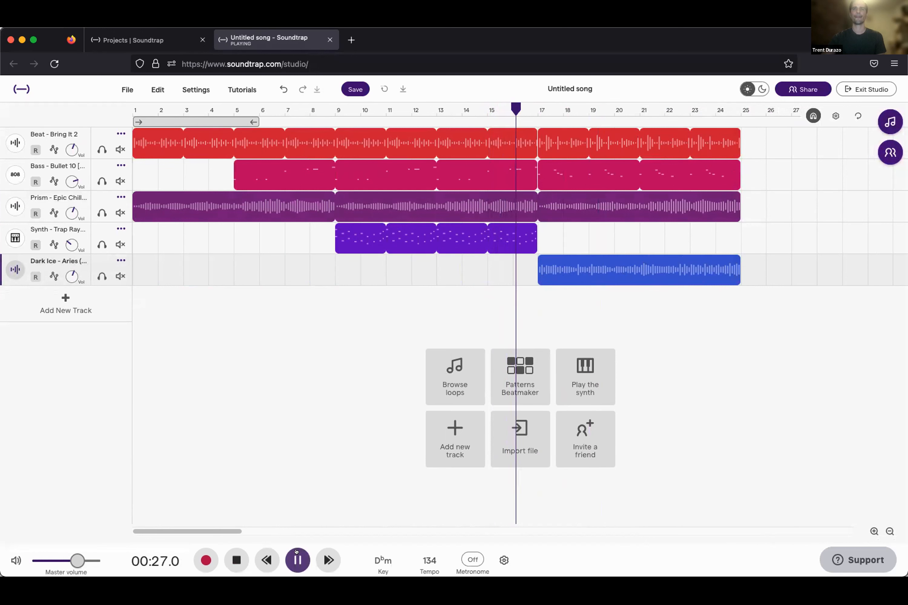
click(232, 559)
- Extend the Synth - Trap Rays loop to the end of bar 24, and raise the Dark Ice - Aries track's volume slightly while playing from bar 14
drag(530, 225, 740, 225)
drag(666, 103, 465, 110)
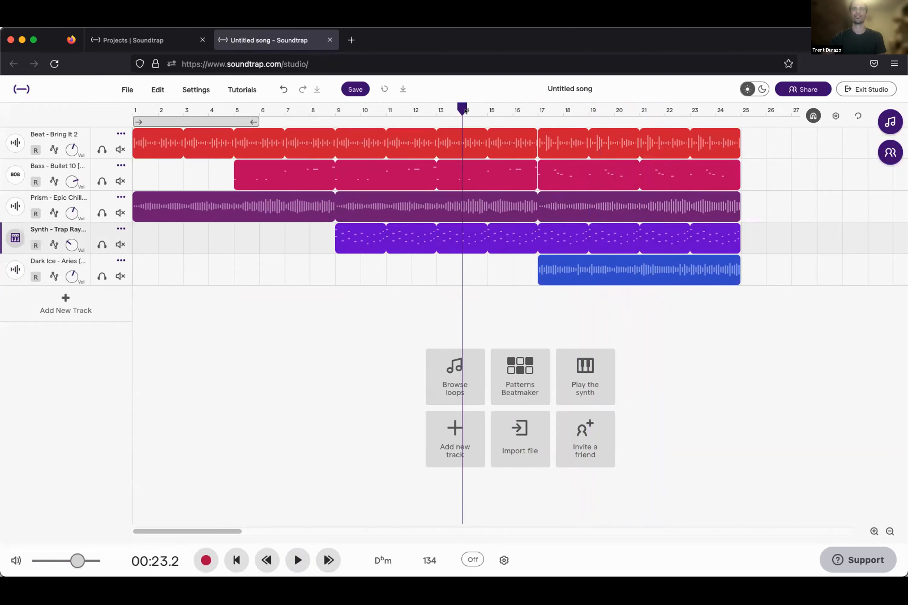
click(297, 559)
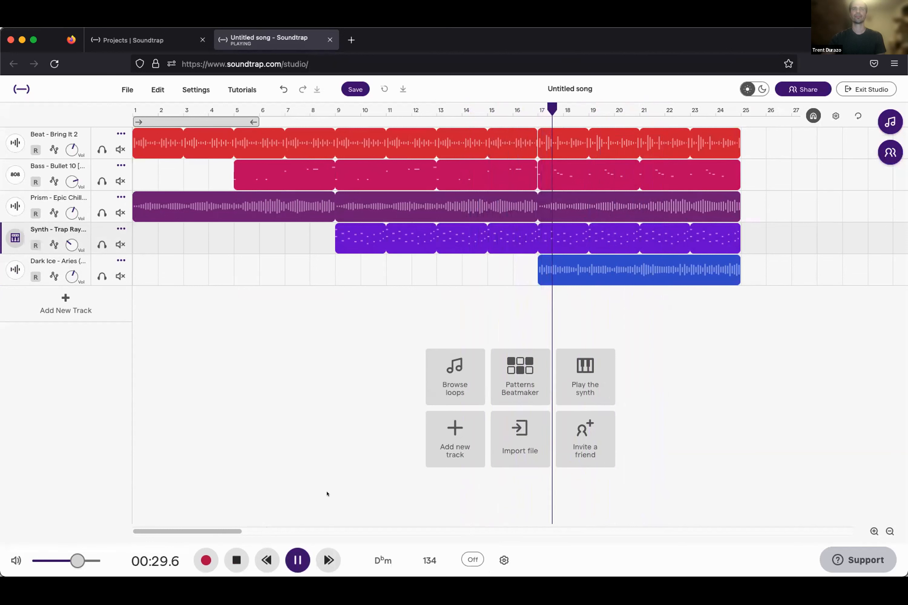
drag(70, 277, 63, 262)
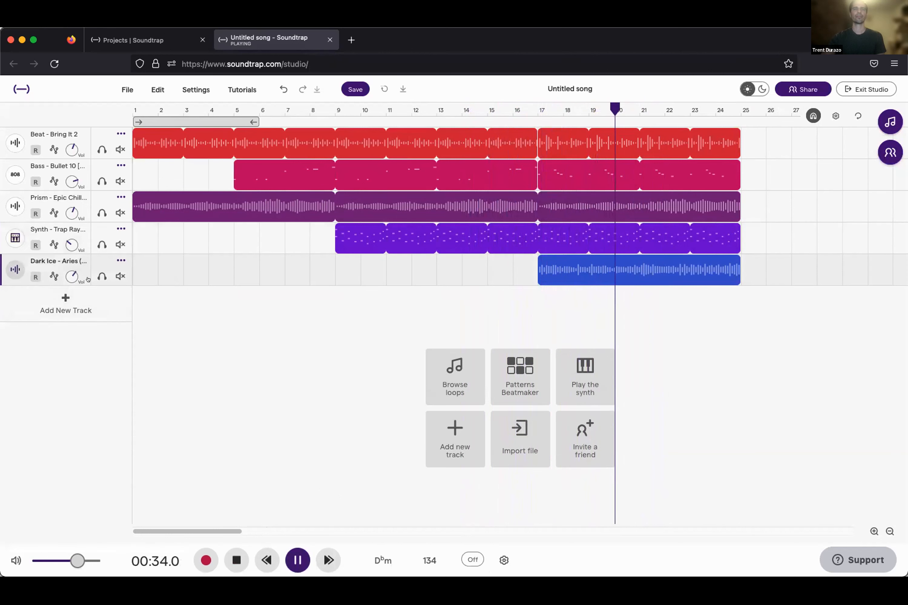
click(235, 559)
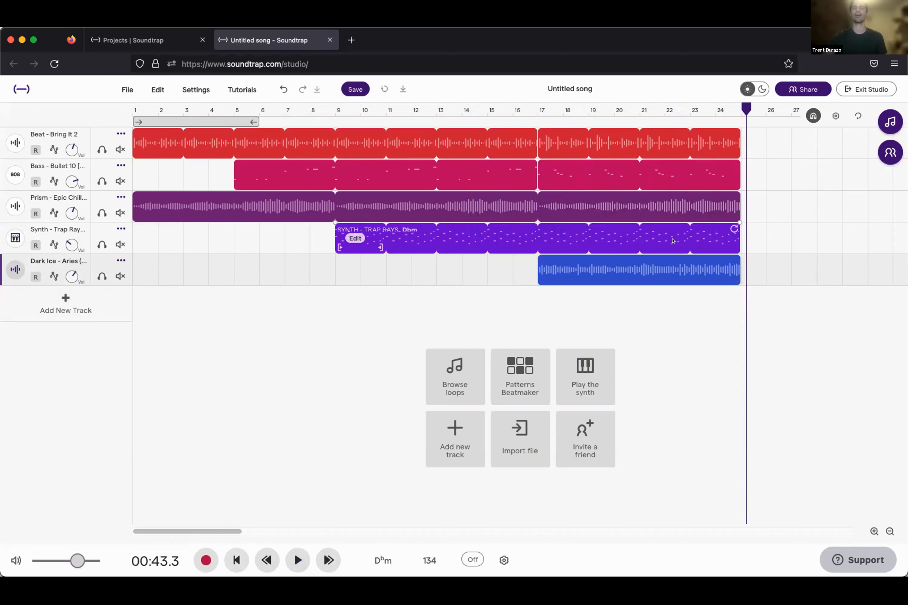
drag(311, 323, 174, 135)
drag(483, 261, 374, 141)
drag(723, 334, 567, 147)
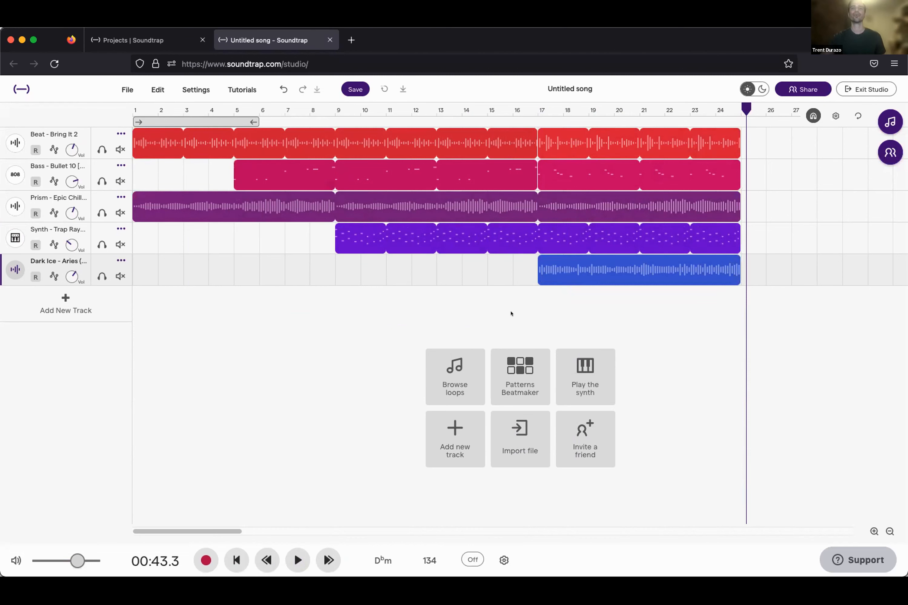
- Split the regions that run across the start of bar 17, with the playhead placed at that bar
drag(744, 109, 538, 123)
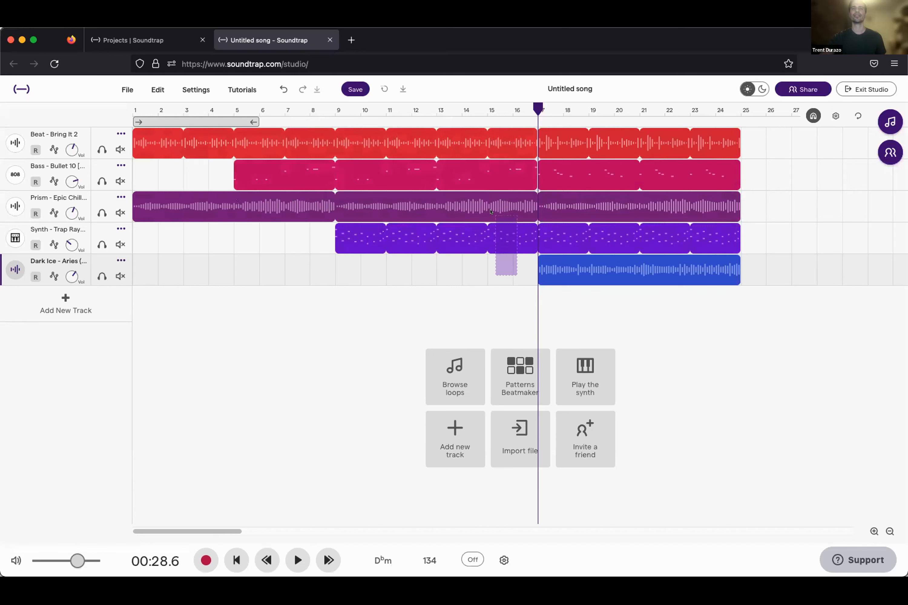
click(164, 92)
click(198, 166)
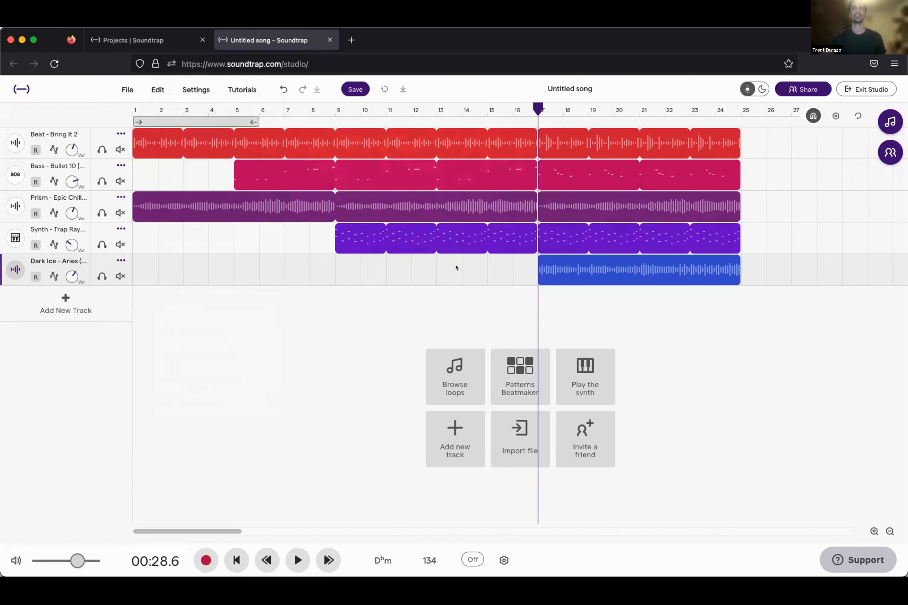
drag(536, 105, 515, 107)
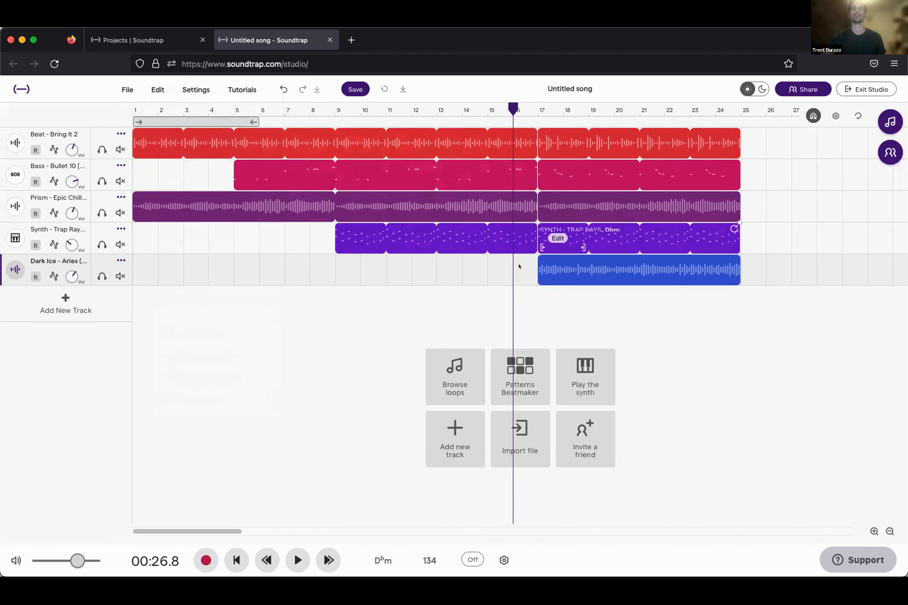
drag(502, 105, 528, 113)
- Copy all the track regions in bars 1 to 16
drag(514, 305, 212, 148)
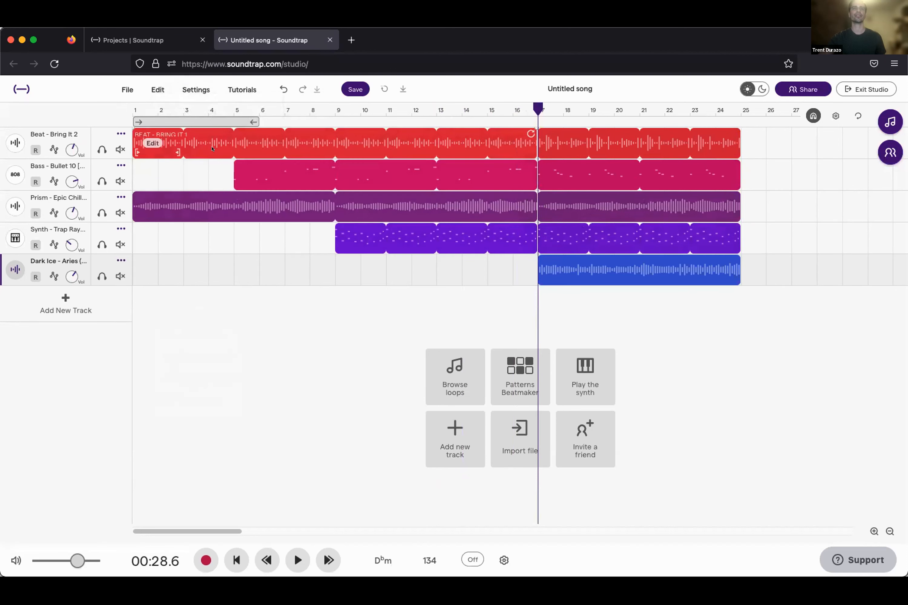
click(148, 85)
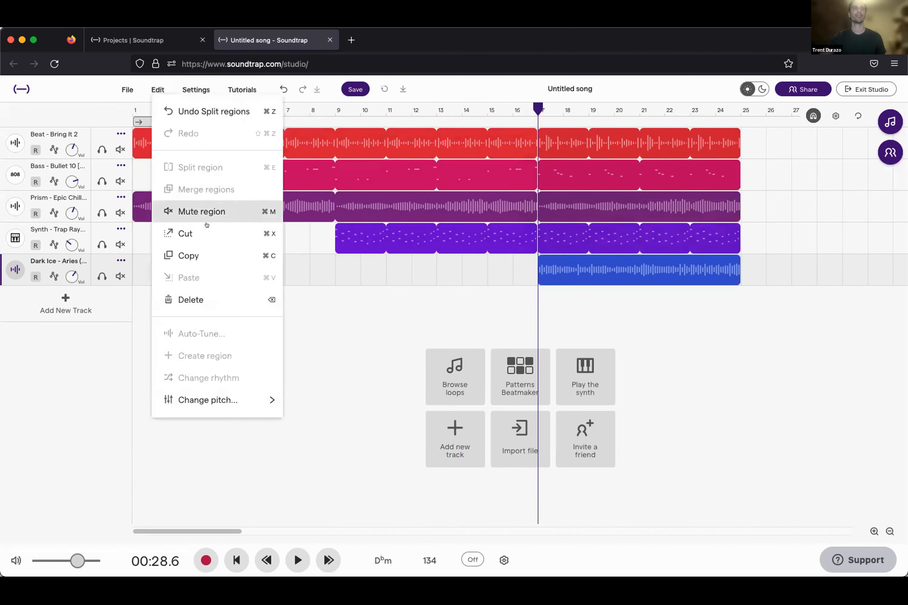
click(211, 251)
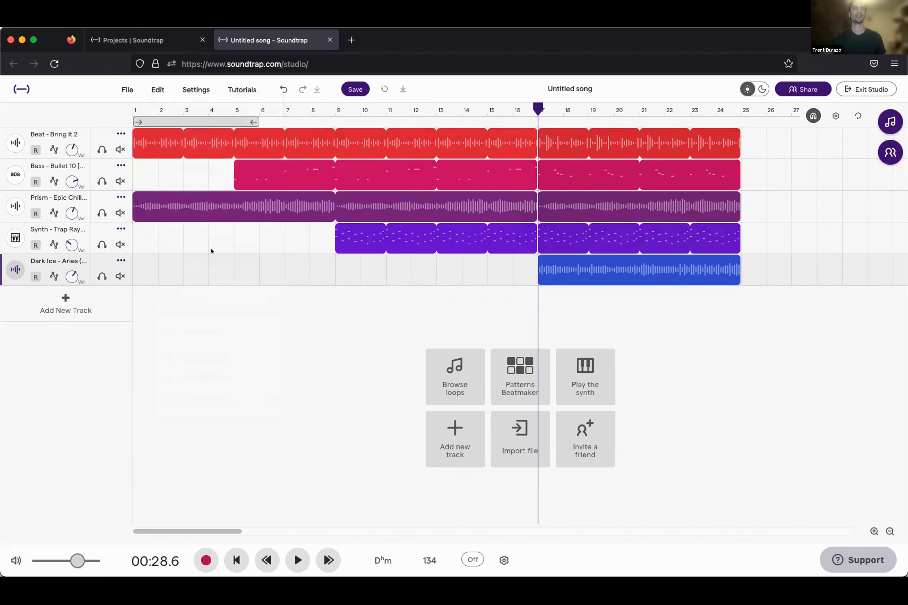
- Paste the copied section at bar 25, with the Beat - Bring It 2 track as the target
click(59, 132)
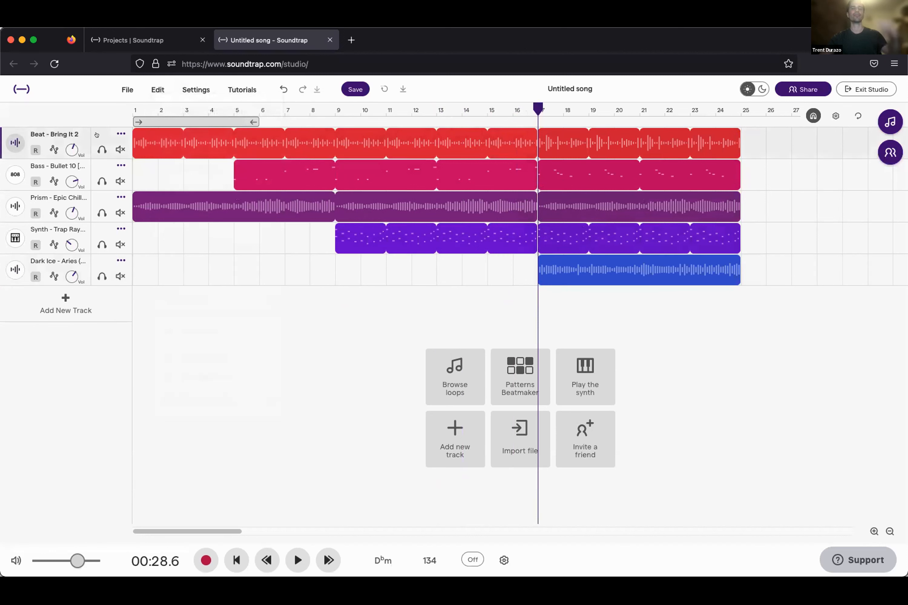
drag(535, 106, 734, 106)
right_click(745, 138)
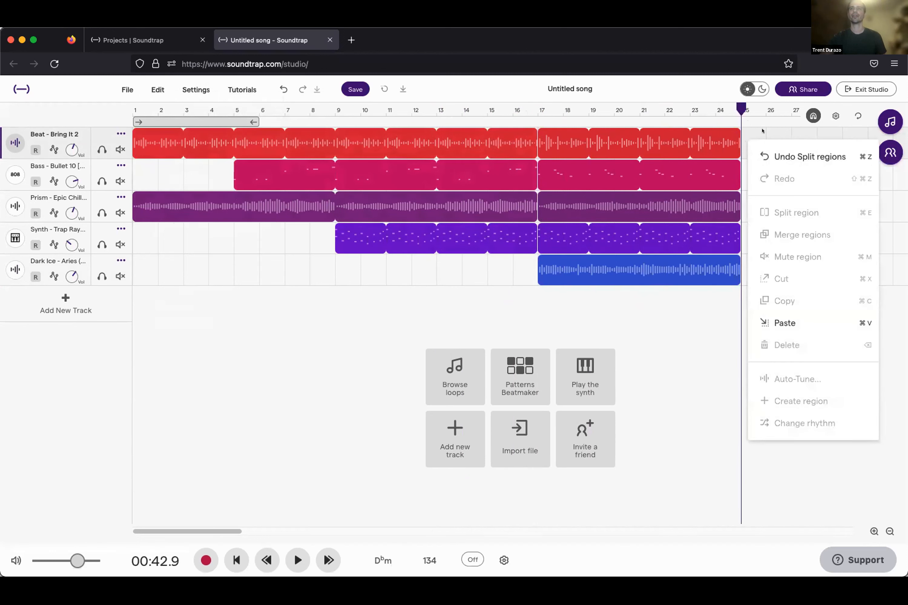
click(753, 122)
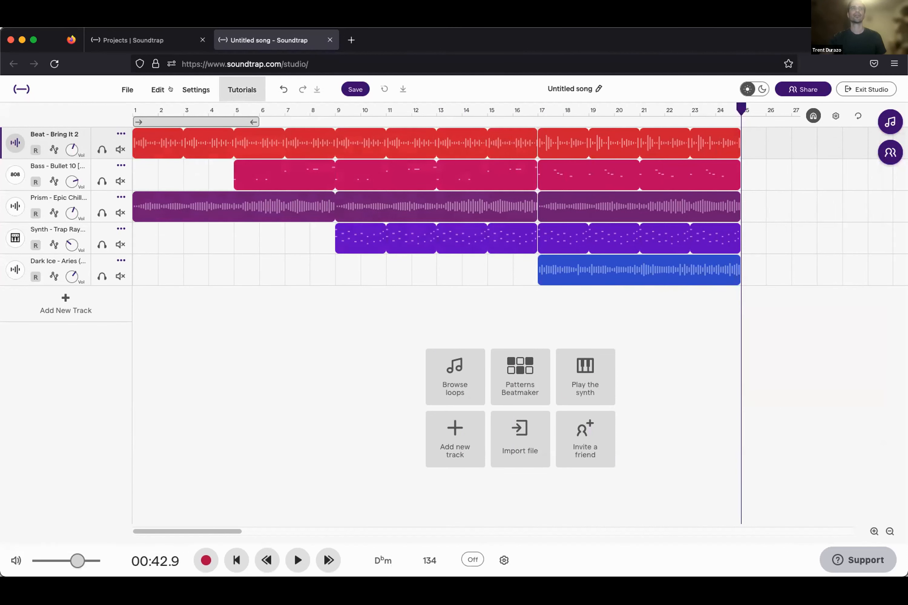
click(149, 87)
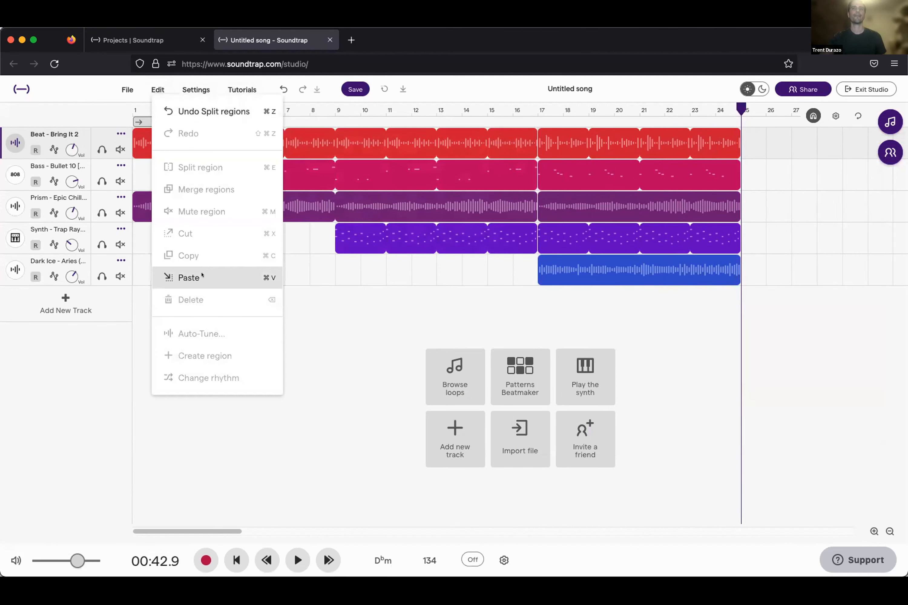
click(189, 277)
- Move the pasted bass region to start at bar 25 and the pasted synth region to bar 29, extending both to the end of bar 40
drag(340, 529, 310, 528)
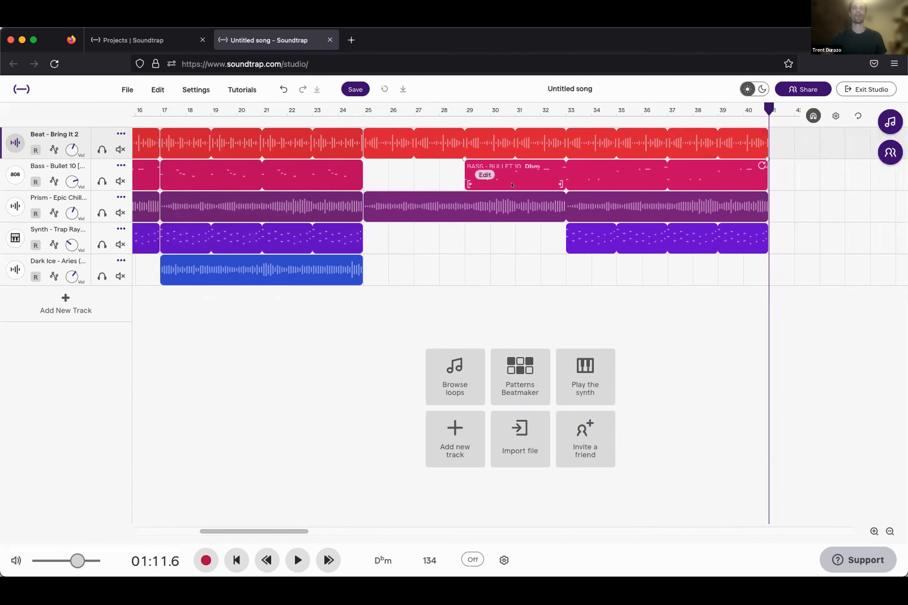
click(647, 178)
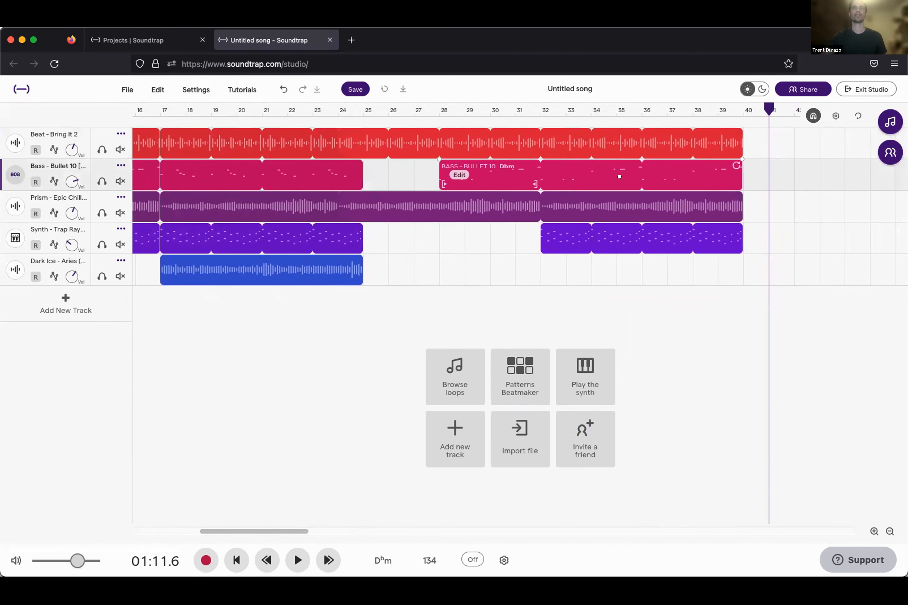
click(536, 250)
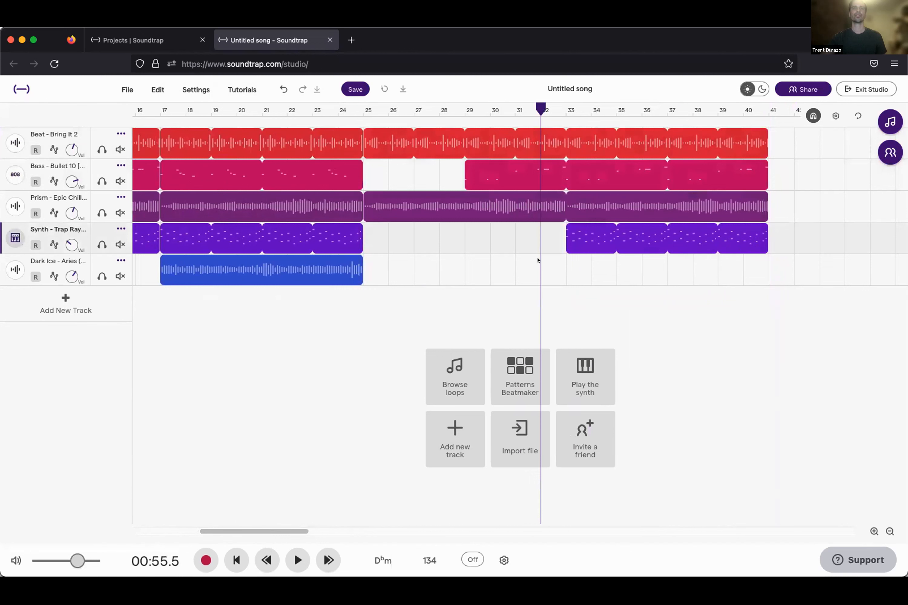
click(619, 170)
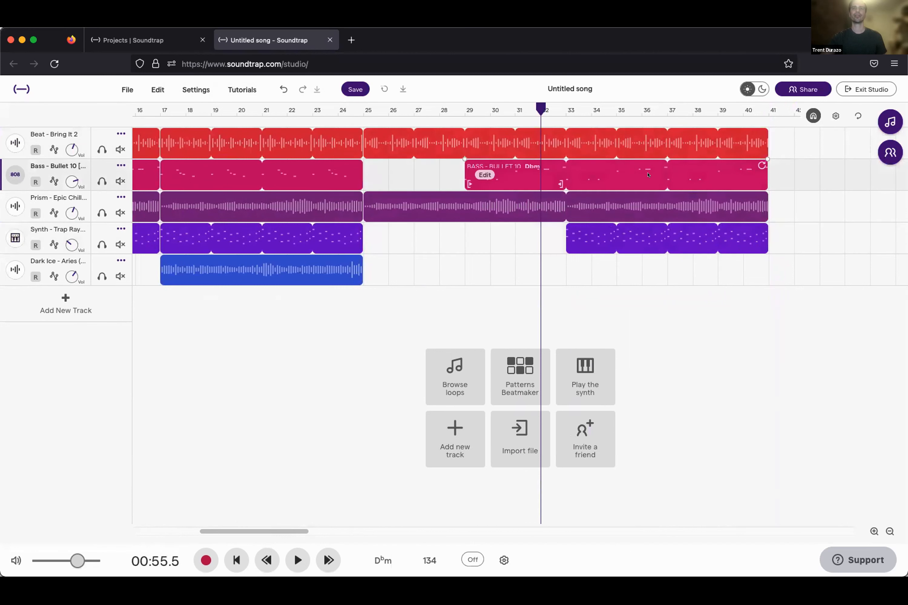
drag(632, 171, 556, 177)
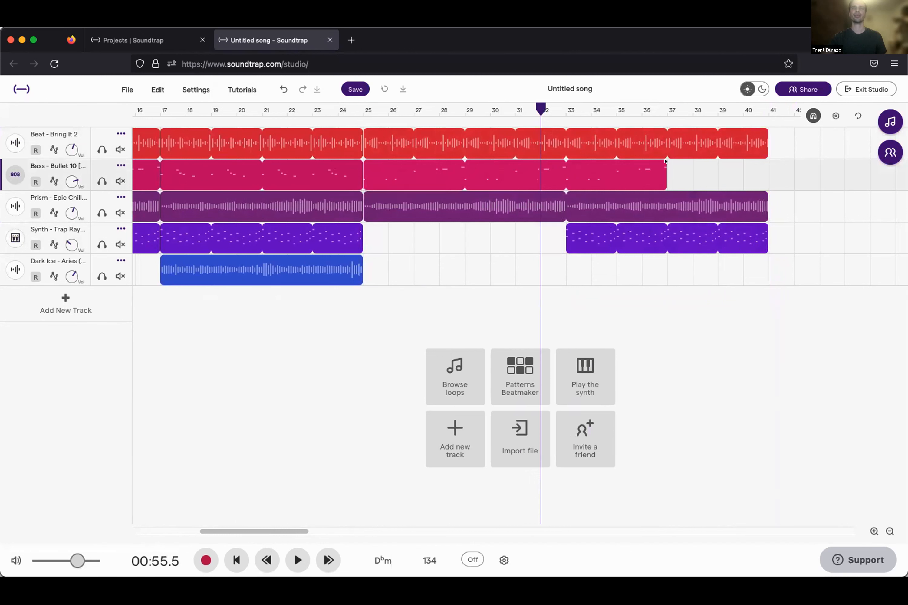
drag(689, 241, 576, 242)
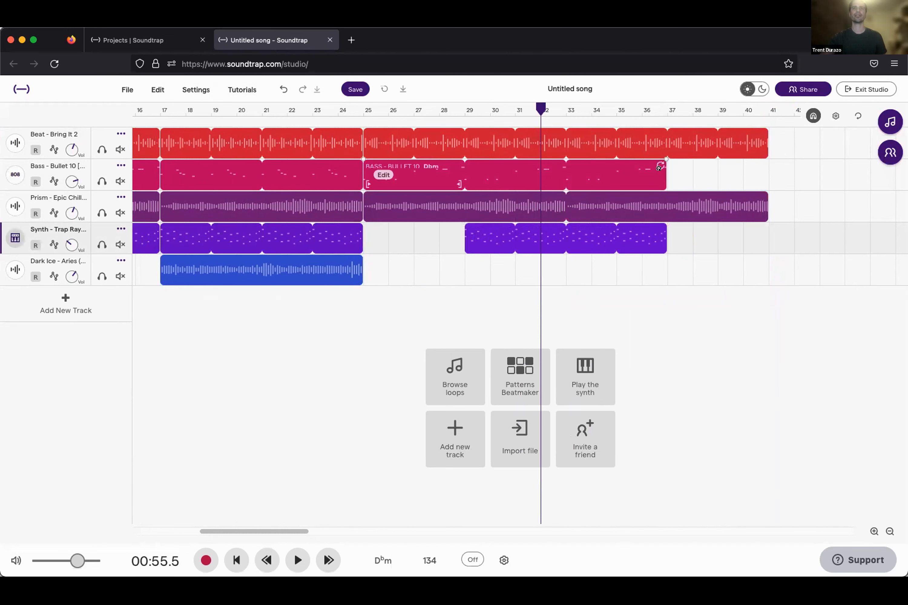
drag(659, 226, 755, 229)
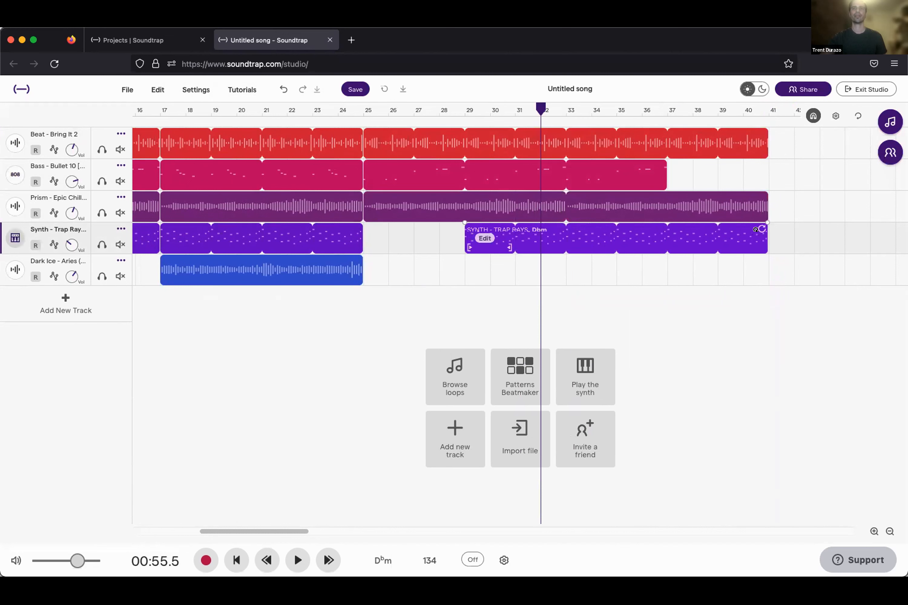
drag(659, 159, 766, 160)
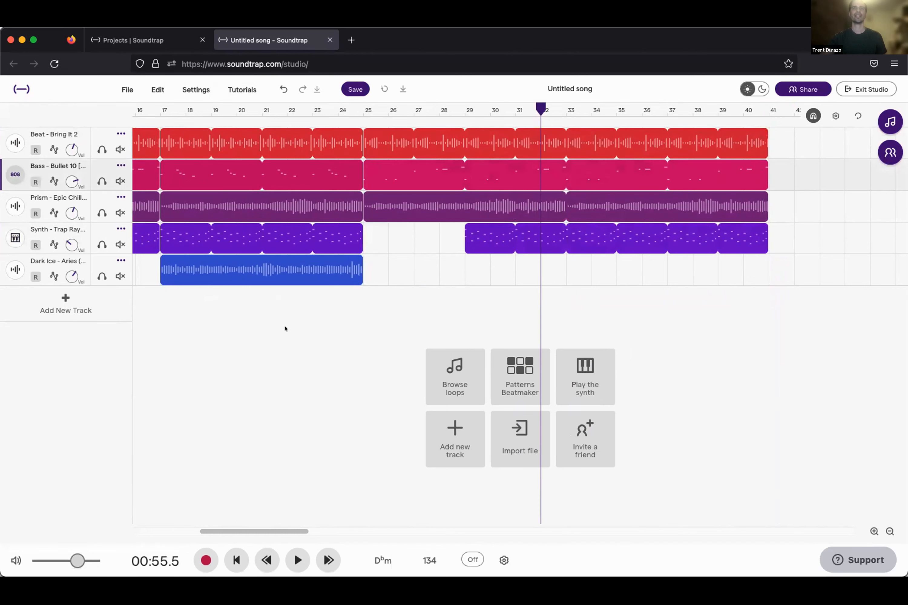
- Copy all the track regions in bars 17 to 24, including the Dark Ice region
drag(302, 338, 250, 139)
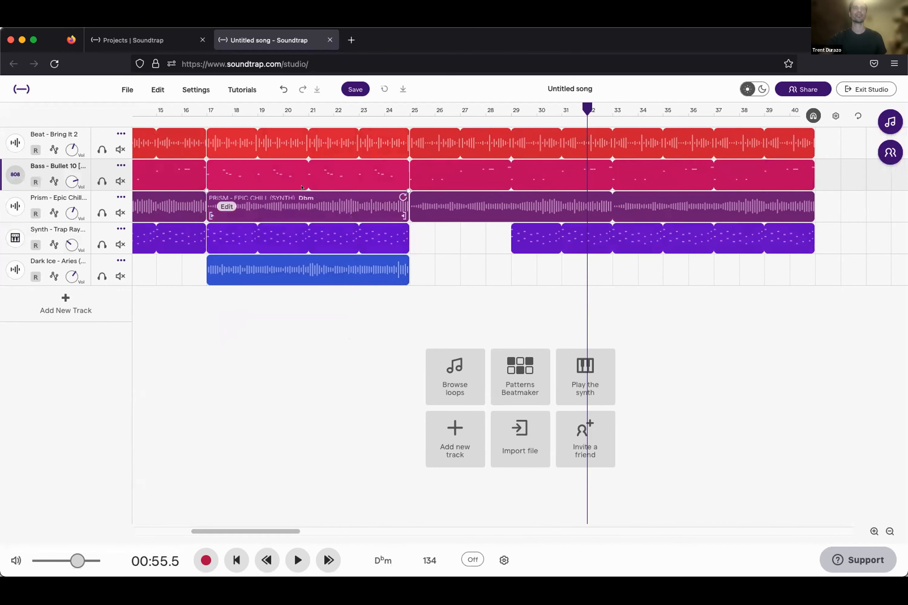
click(154, 80)
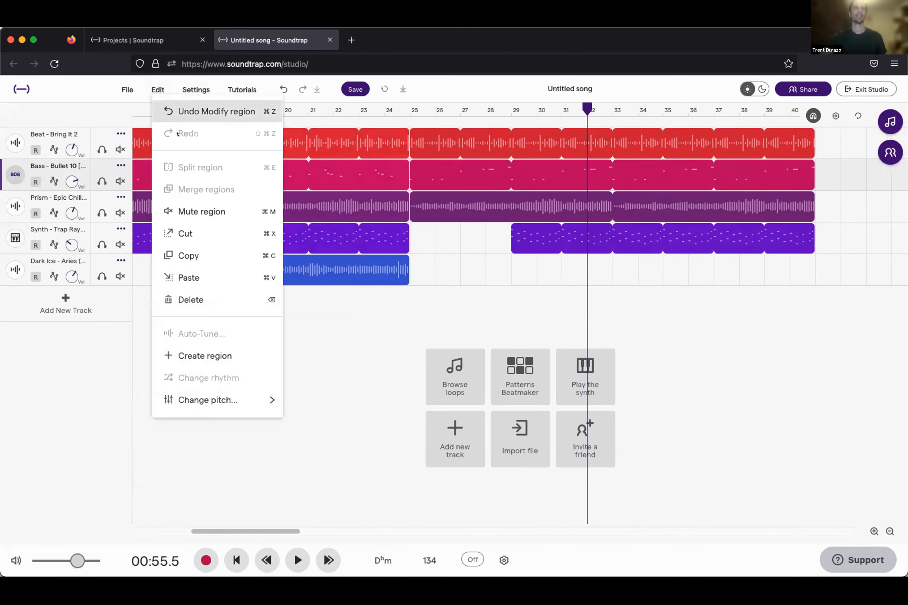
click(203, 254)
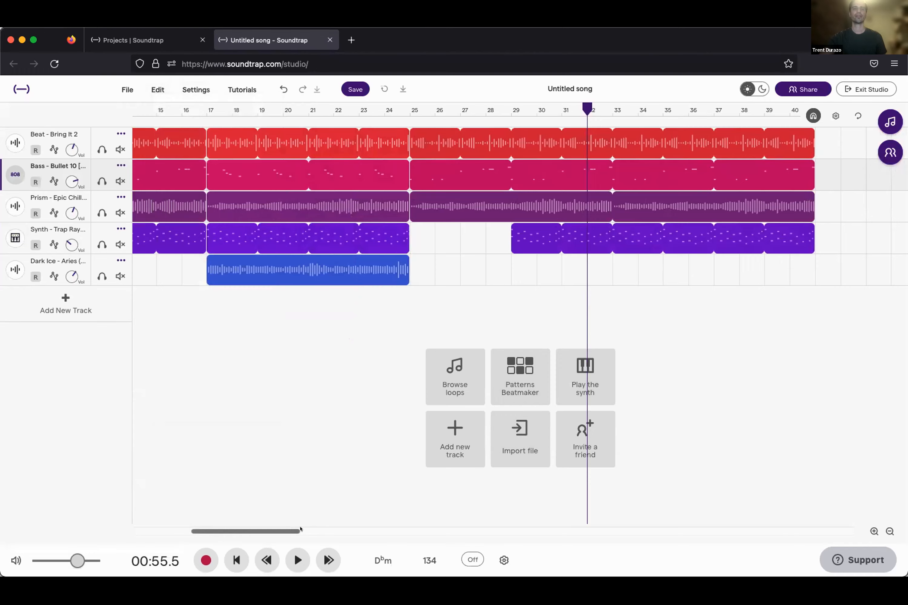
- Paste the copied section at bar 41, with the Beat - Bring It 2 track as the target
drag(300, 529, 348, 530)
click(546, 110)
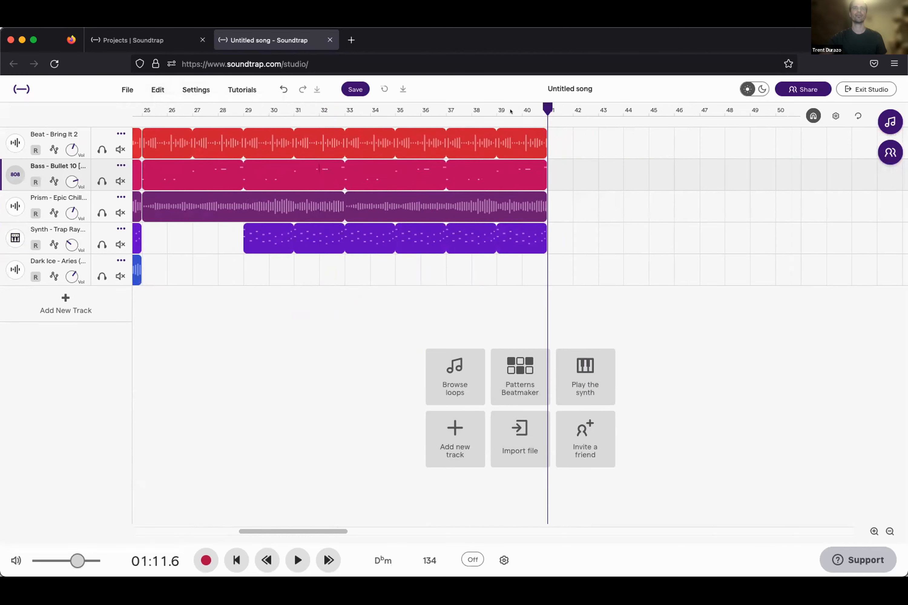
click(54, 134)
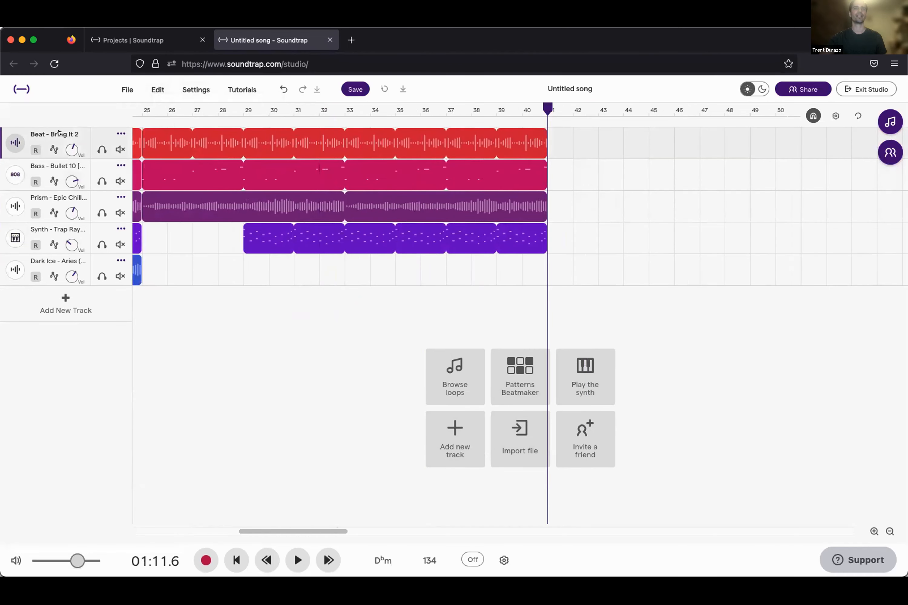
click(158, 89)
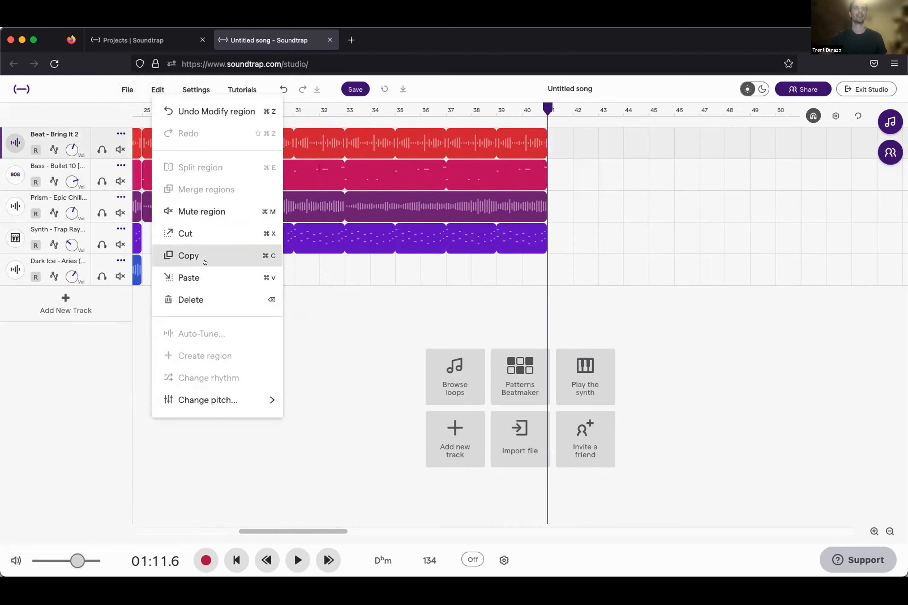
click(203, 278)
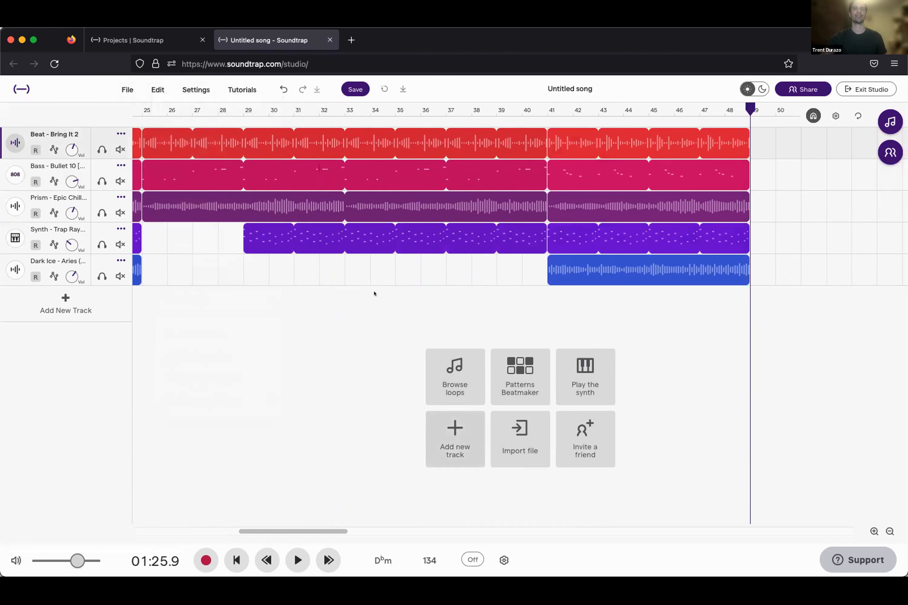
- Examine the whole arrangement from bar 1 to bar 48, going through it section by section
scroll(283, 356, down, 5)
scroll(283, 356, right, 1)
scroll(283, 356, left, 2)
scroll(283, 356, left, 3)
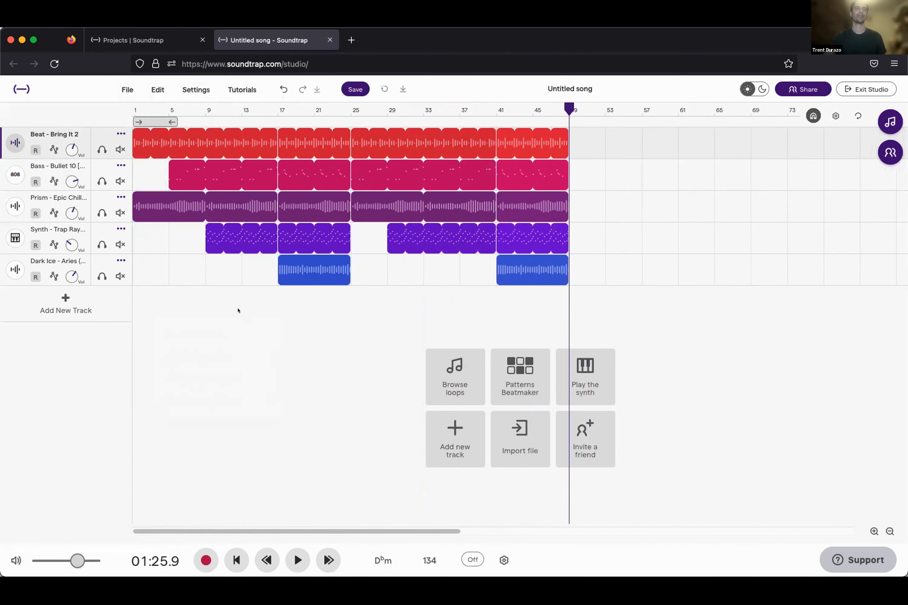
drag(173, 275, 155, 176)
drag(257, 287, 225, 156)
drag(338, 313, 315, 145)
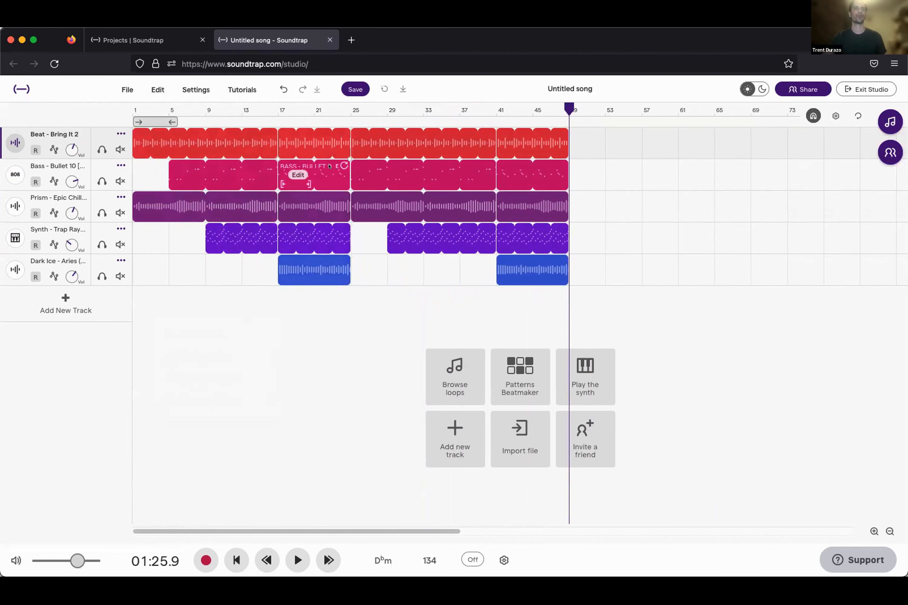
drag(437, 310, 394, 142)
drag(548, 308, 521, 141)
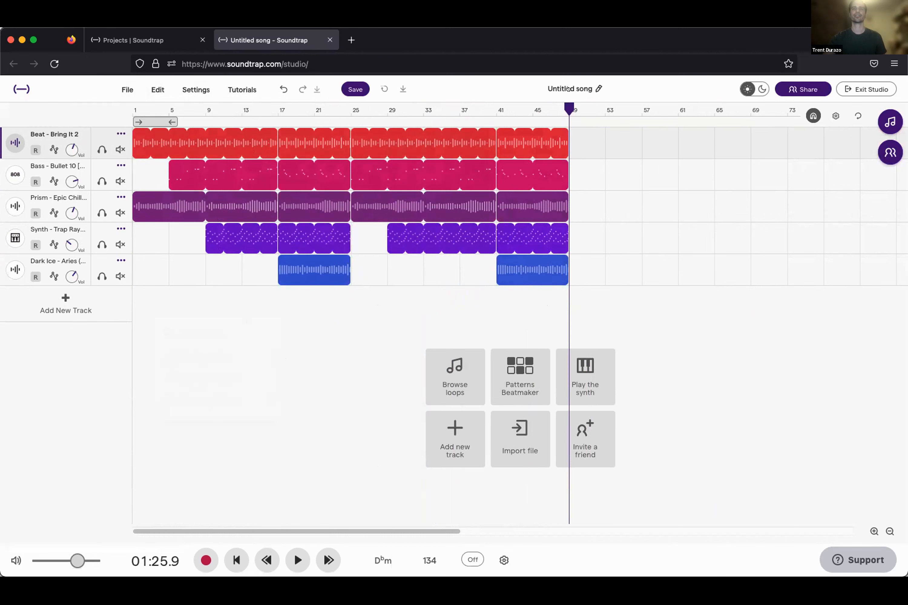
- Play the song from bar 1 with the master volume raised slightly, and stop playback around bar 26
drag(565, 103, 133, 105)
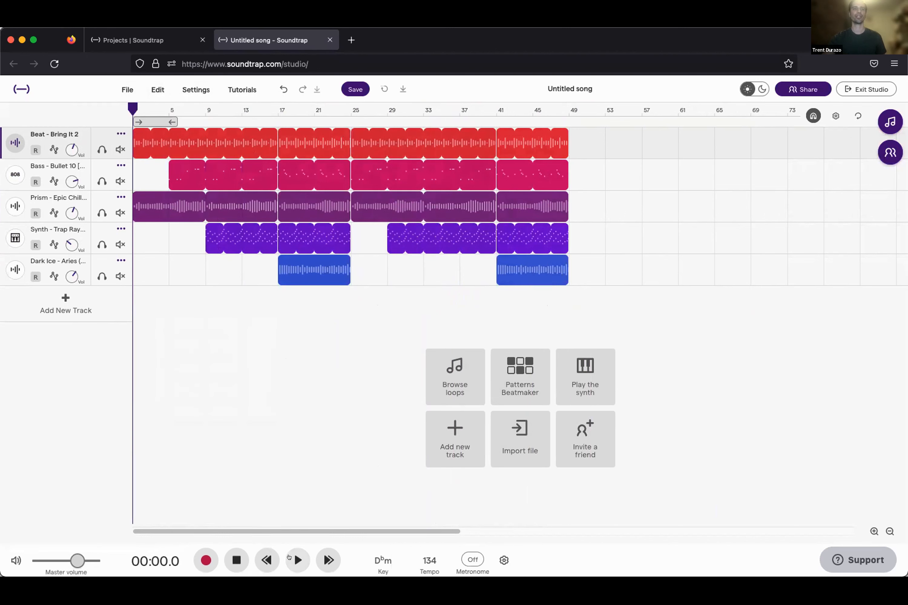
click(289, 558)
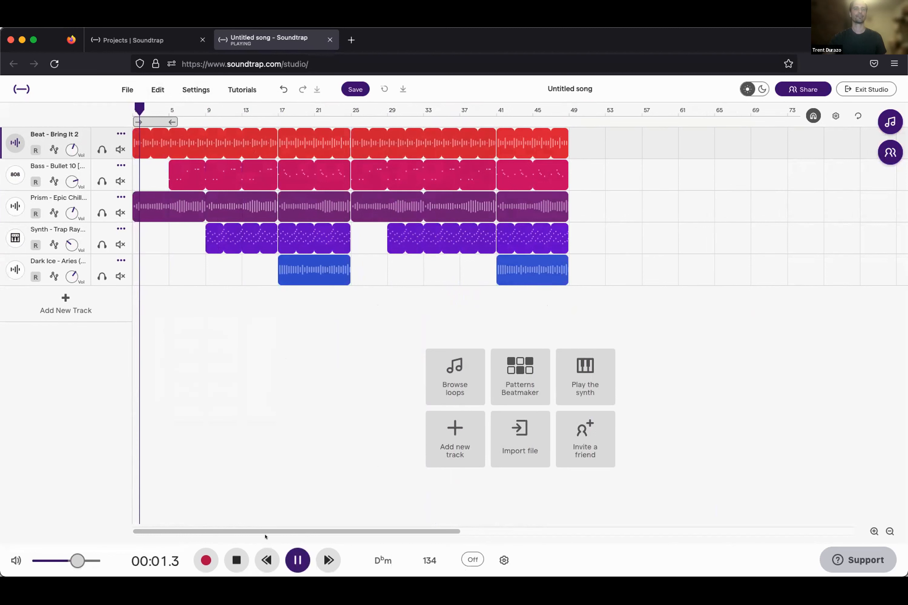
drag(71, 559, 81, 560)
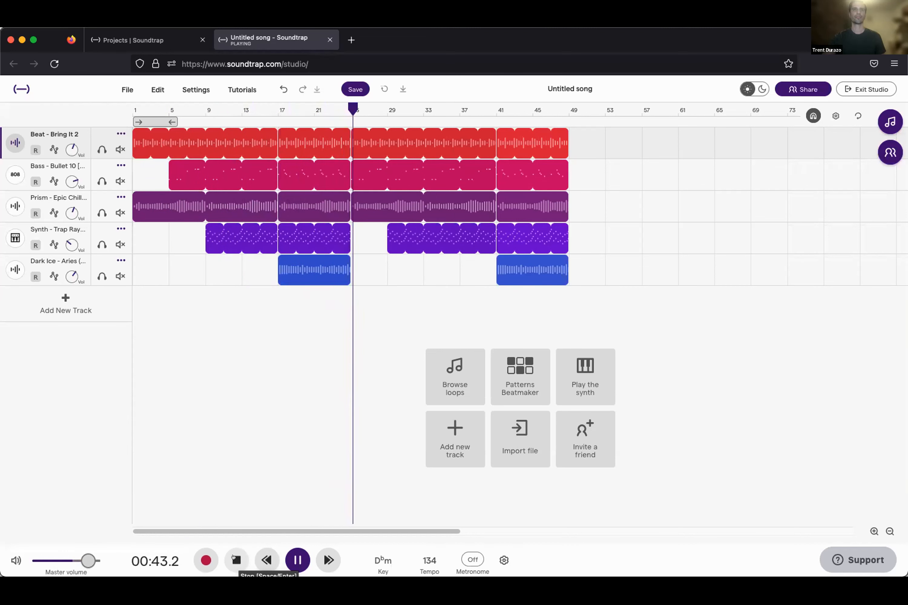
click(235, 558)
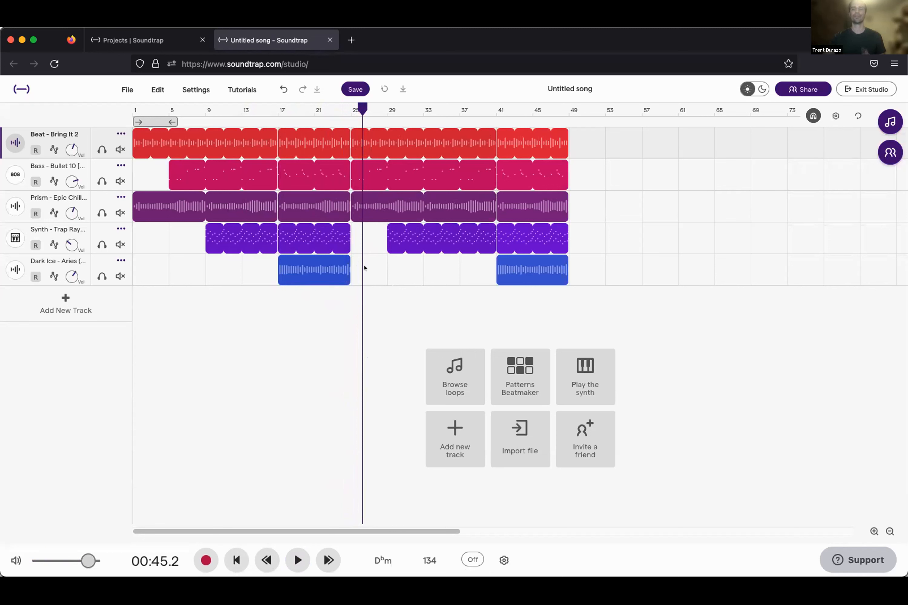
- Rename the untitled song with the creator's first name in possessive form followed by "Trap", and save the project
click(582, 80)
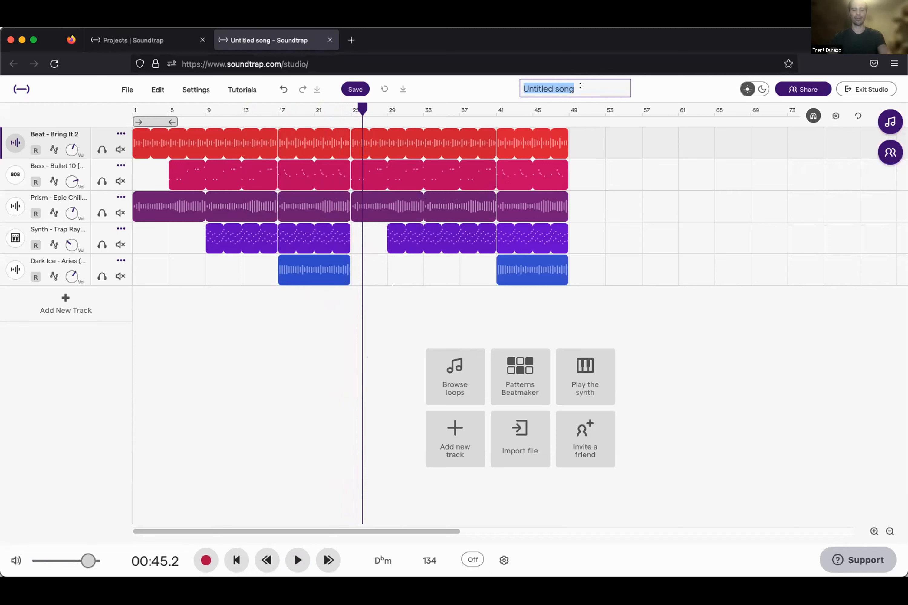
text(Trent's Trap)
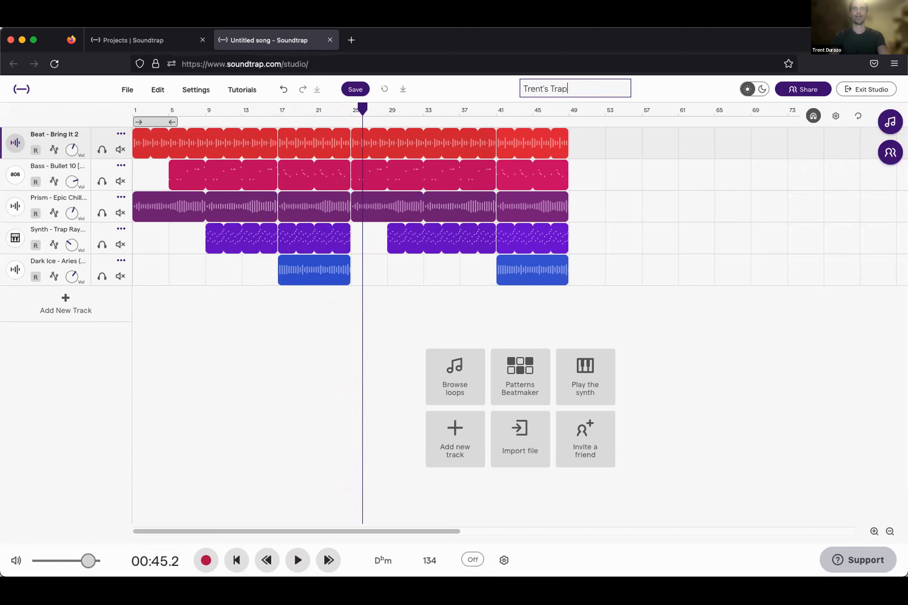
key(Return)
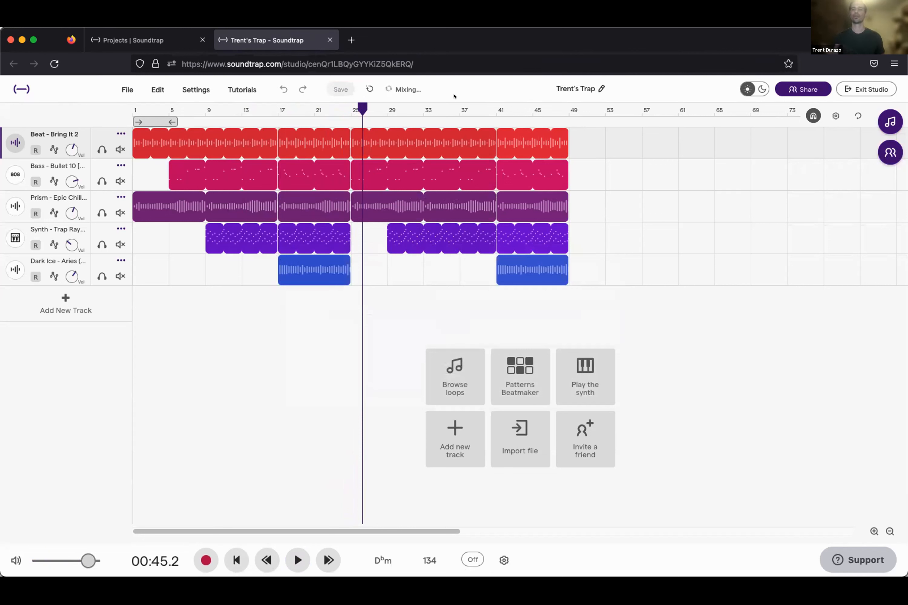
- Examine the project's export options, including export to an mp3 file
click(123, 89)
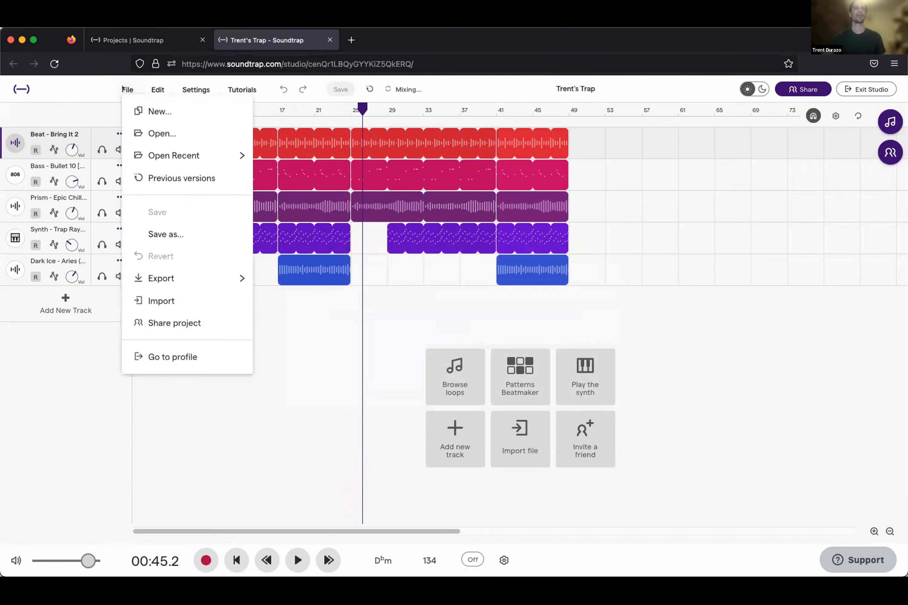
mouse_move(183, 276)
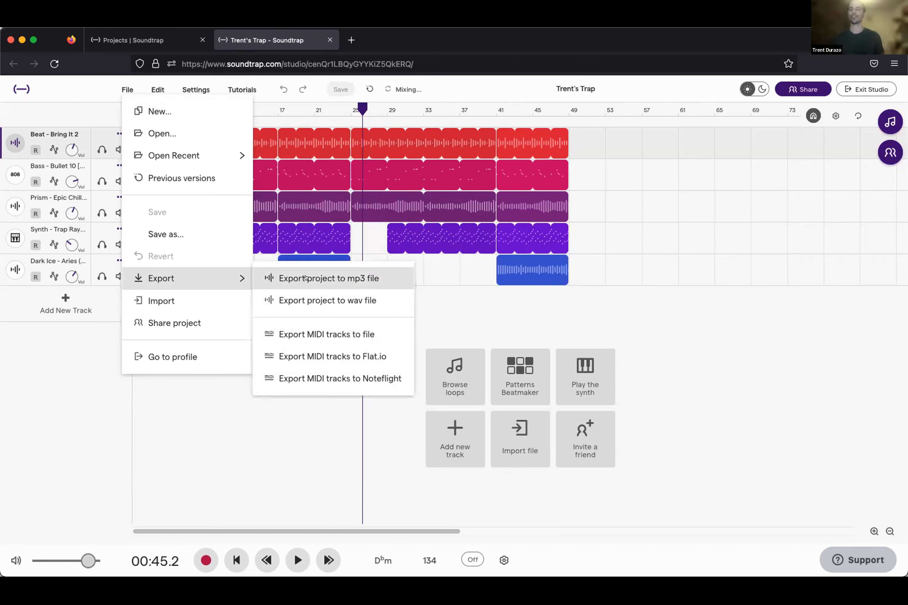
click(306, 278)
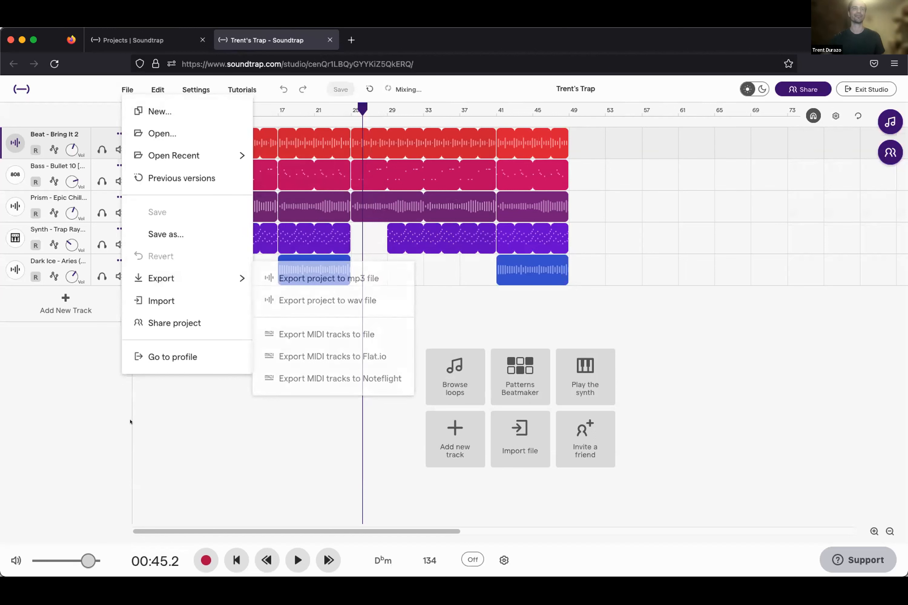